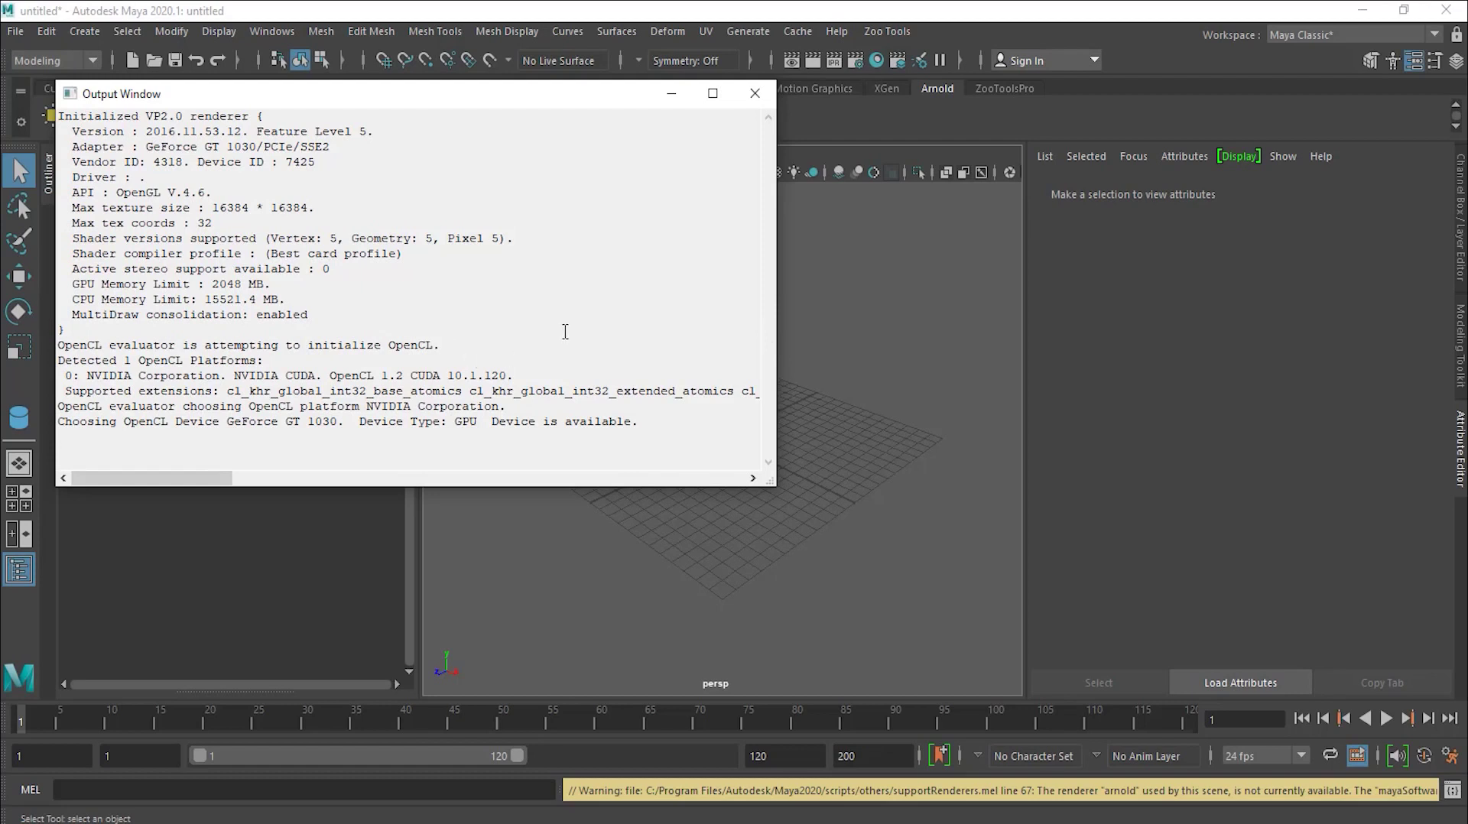
# Step: Minimize the Output Window so the empty scene and full interface are accessible
pyautogui.click(672, 95)
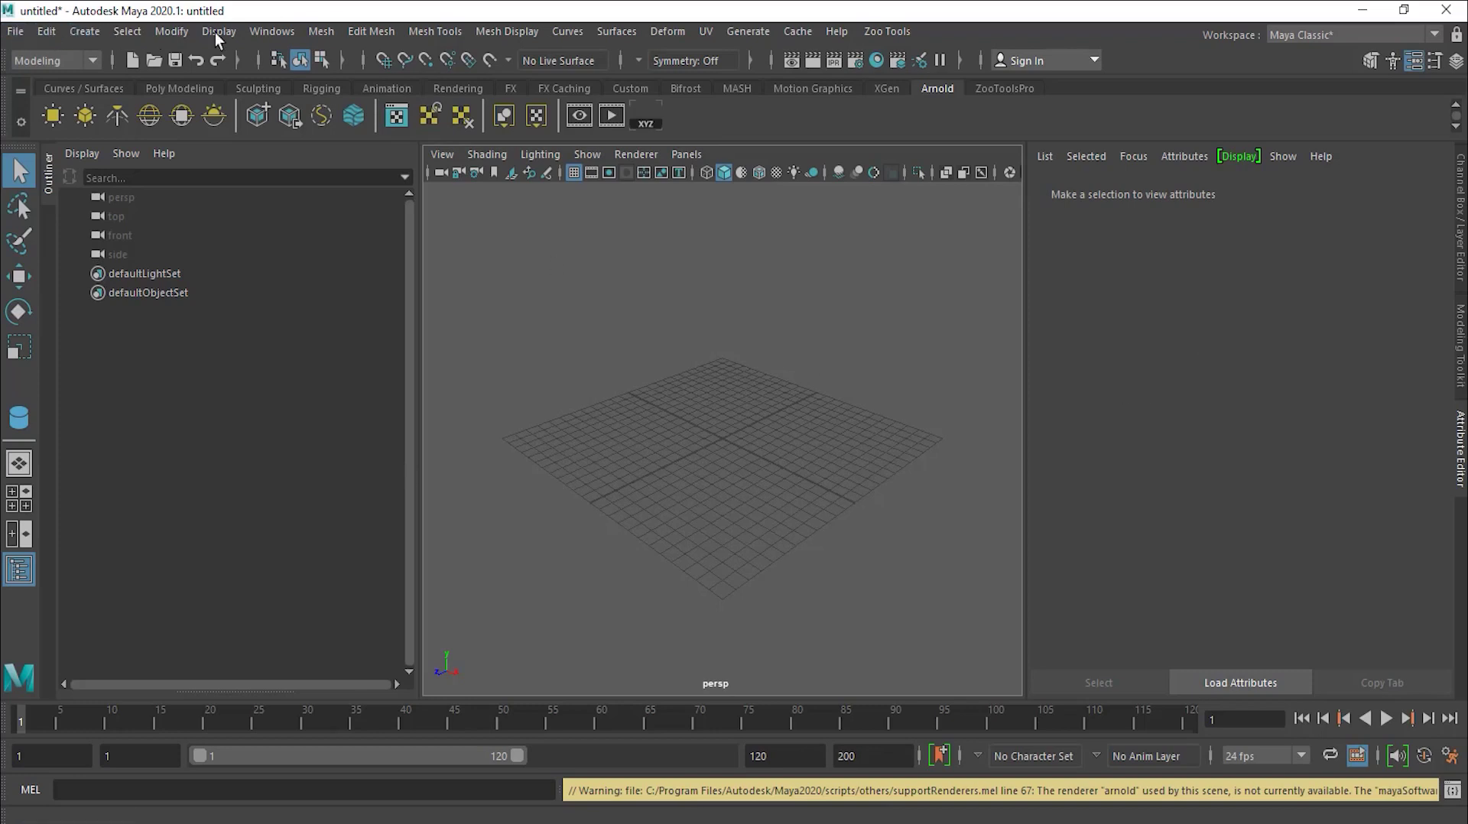
# Step: Examine the commands offered under File, Edit, Select, Display and Mesh without running any of them
pyautogui.click(15, 32)
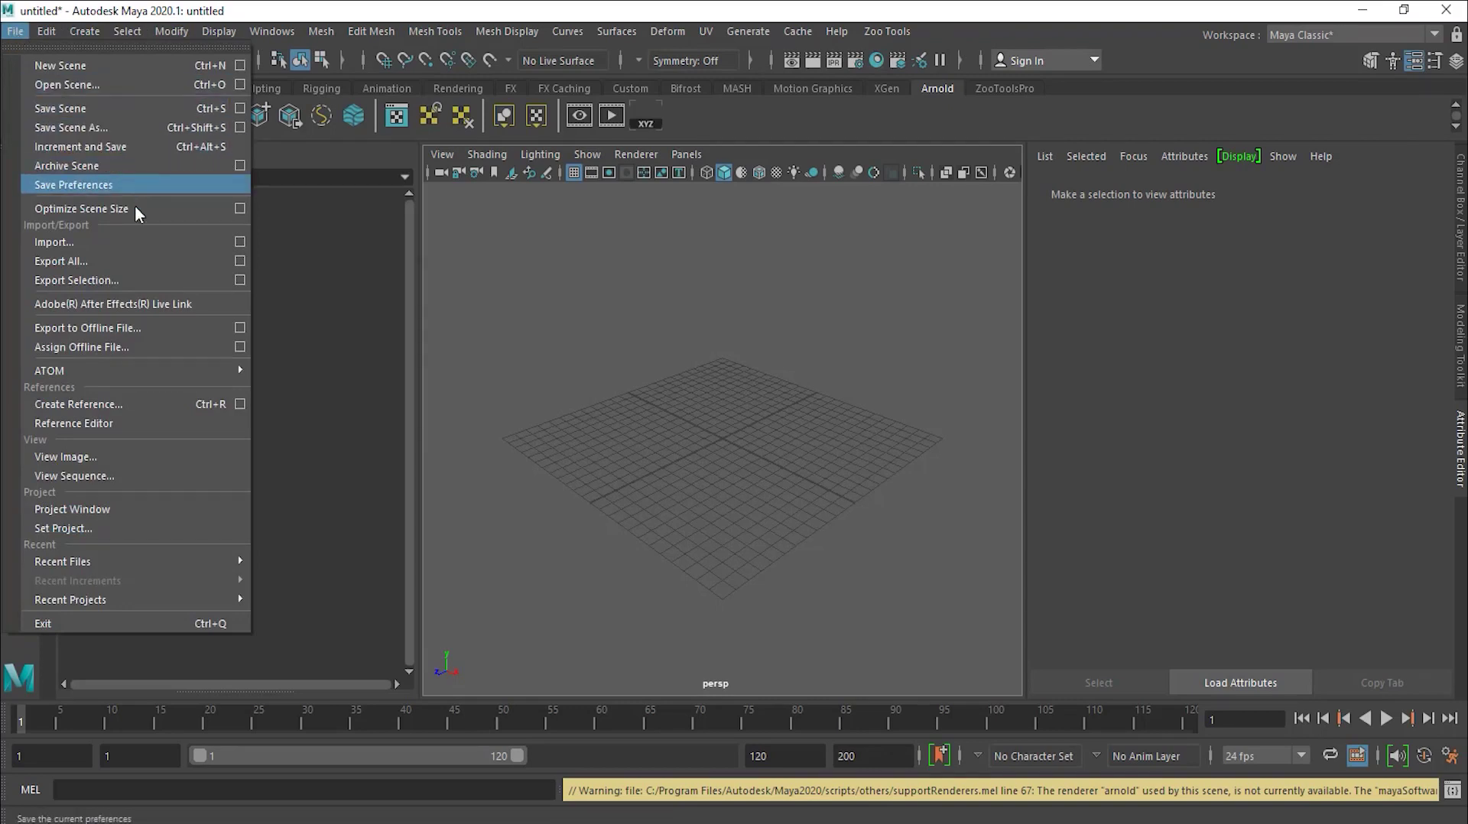
pyautogui.moveTo(40, 29)
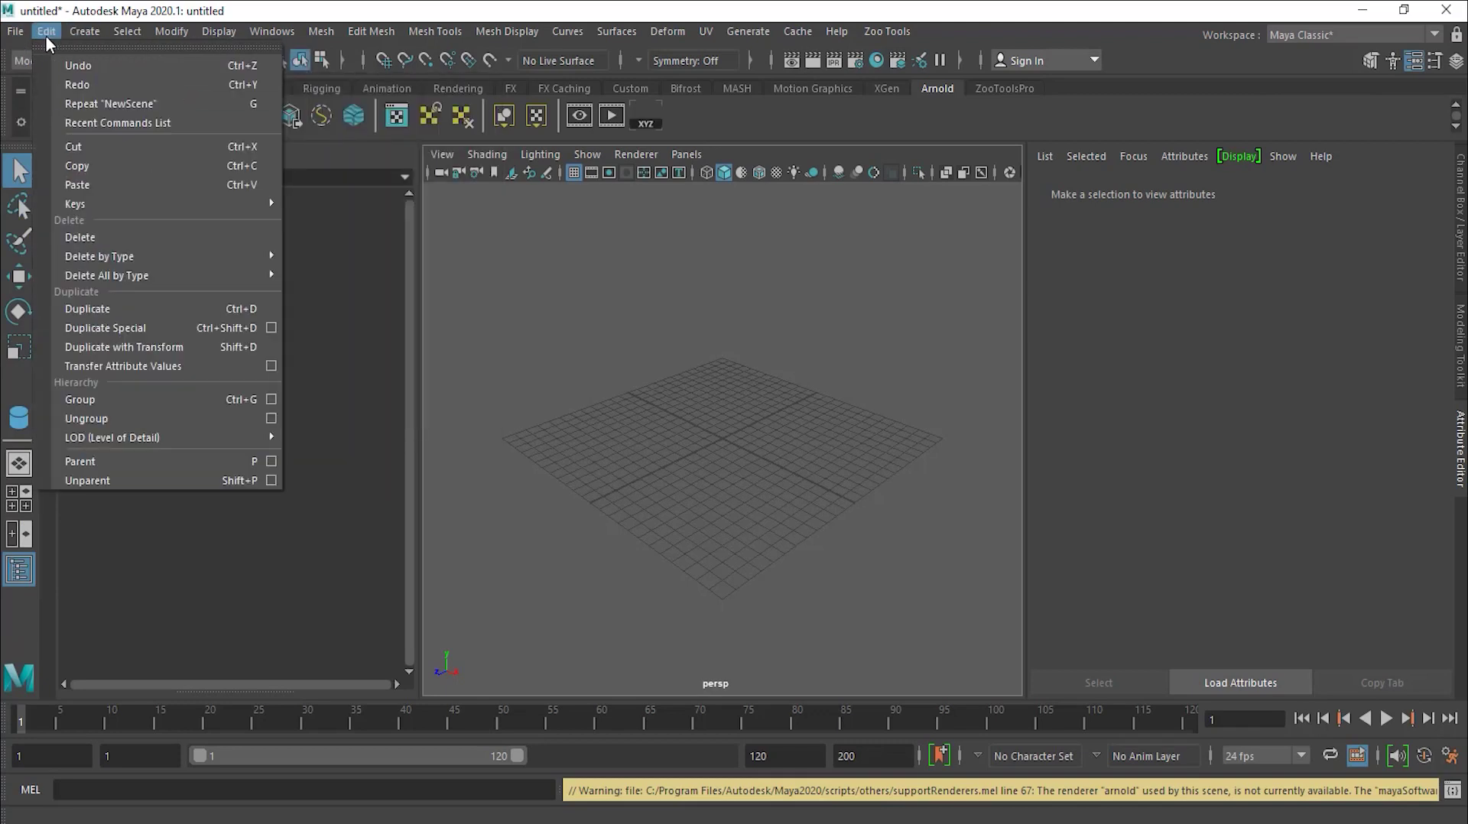
pyautogui.moveTo(105, 23)
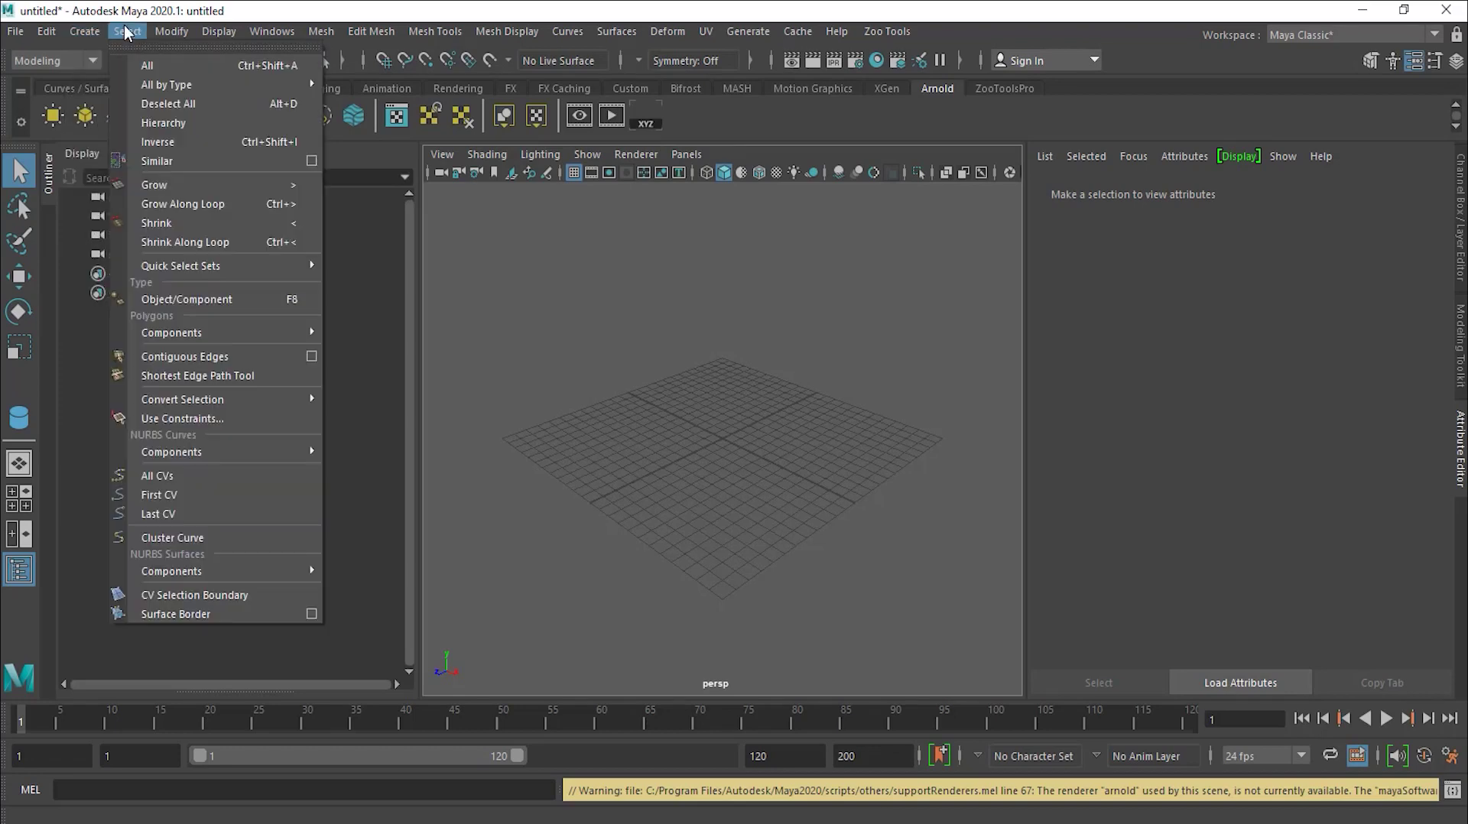
pyautogui.click(127, 31)
pyautogui.click(170, 31)
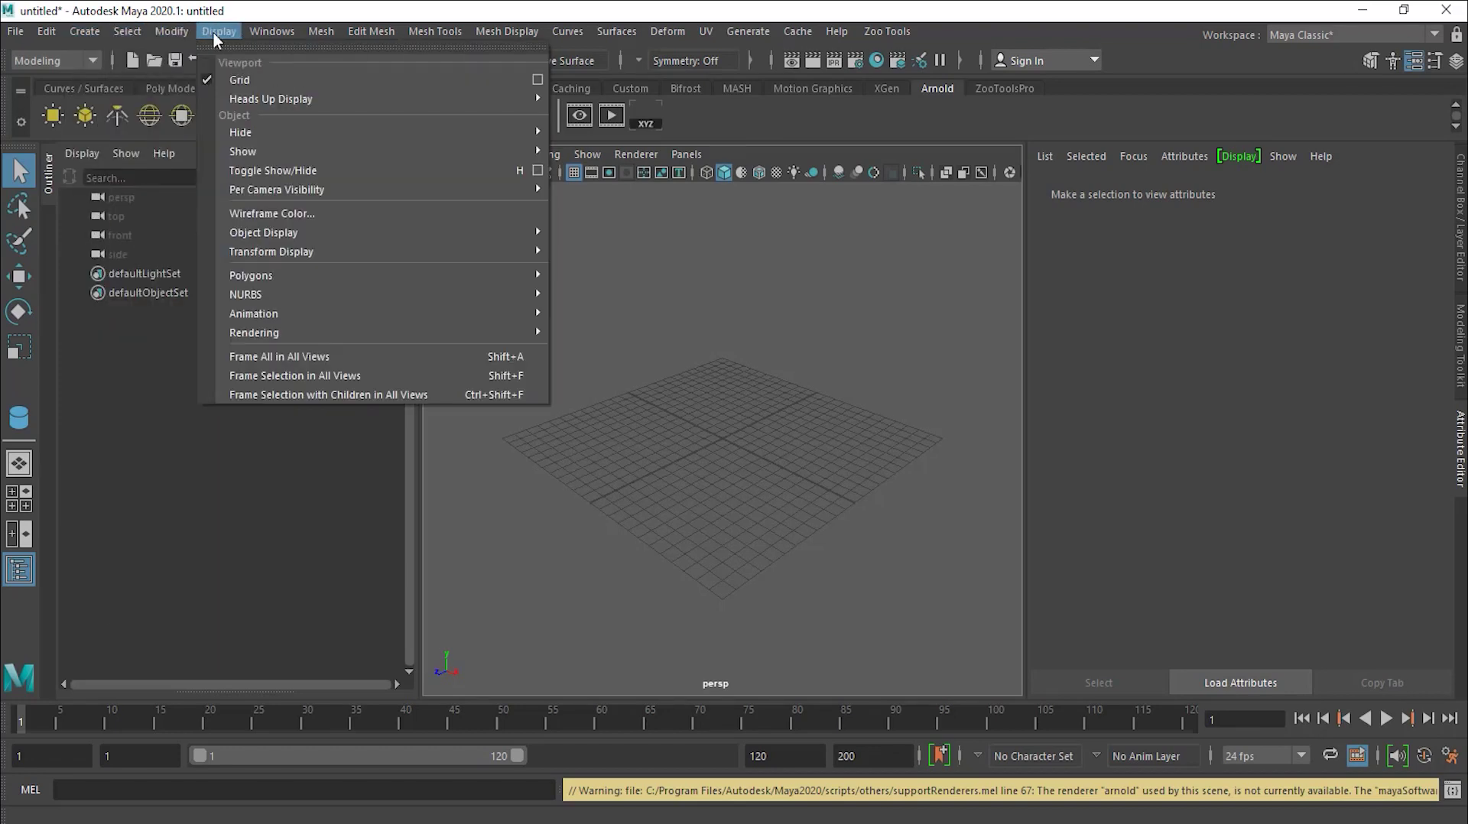
pyautogui.moveTo(345, 35)
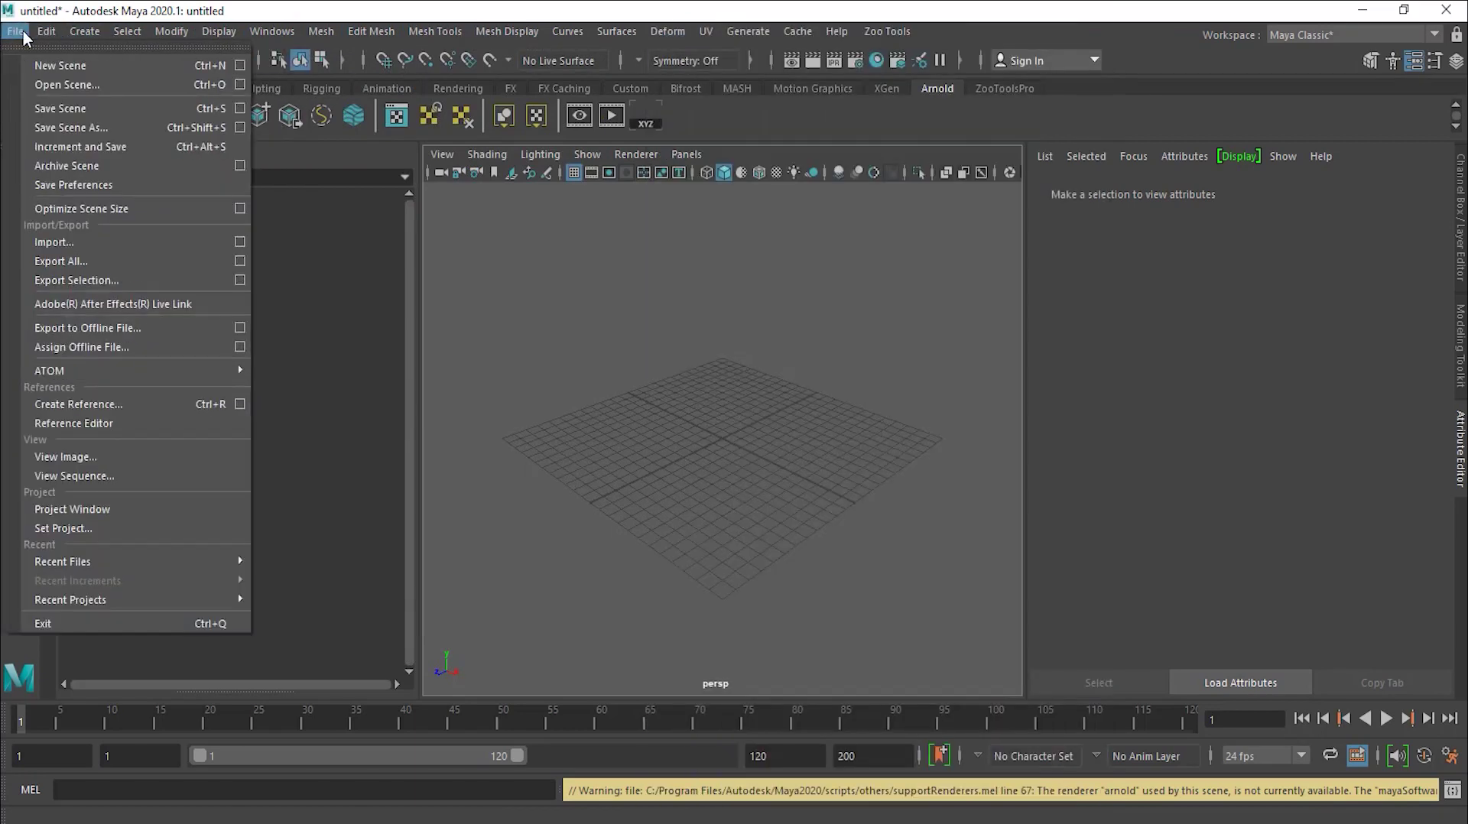
pyautogui.moveTo(126, 31)
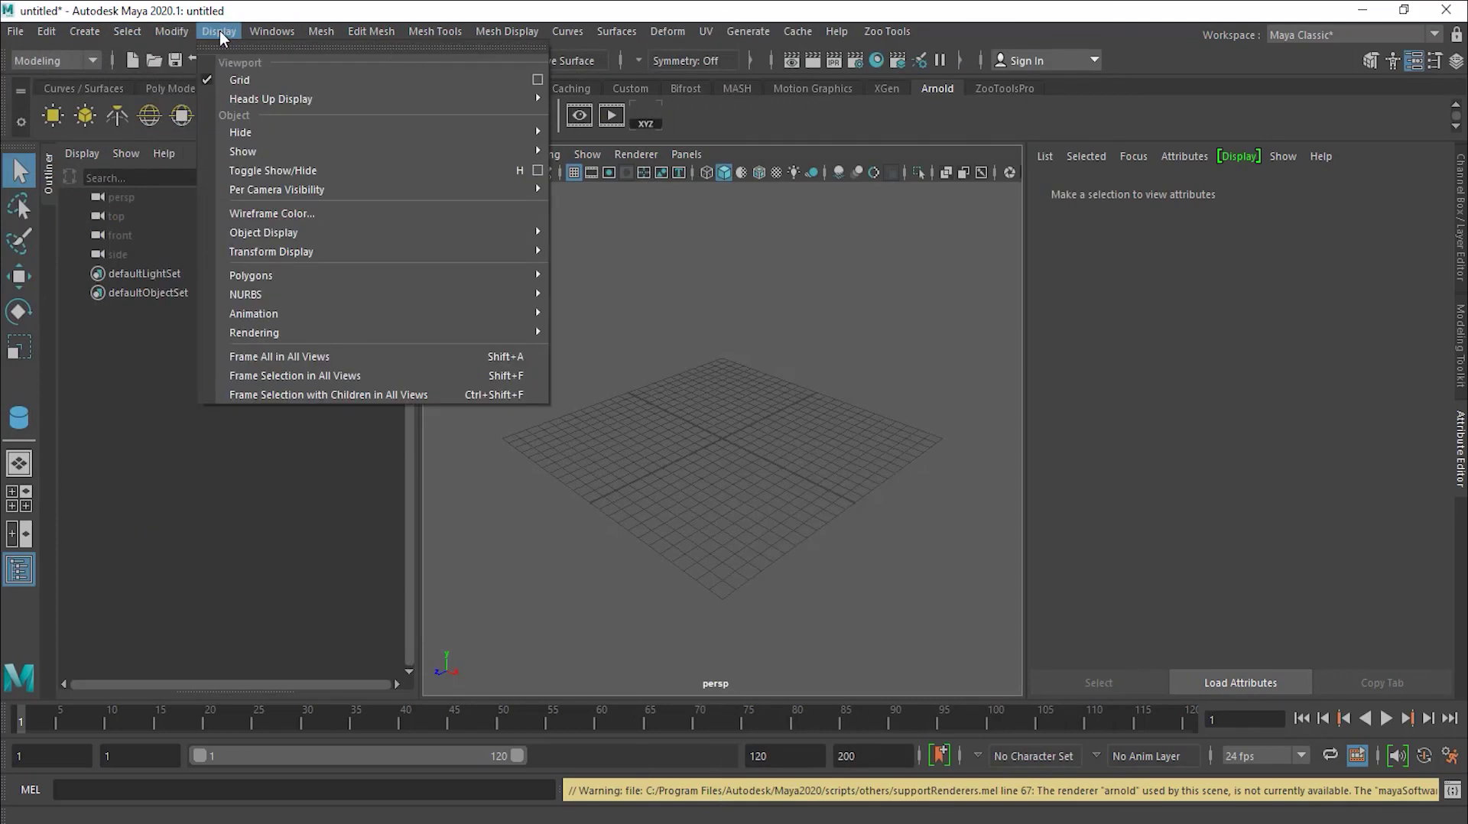
pyautogui.moveTo(226, 39)
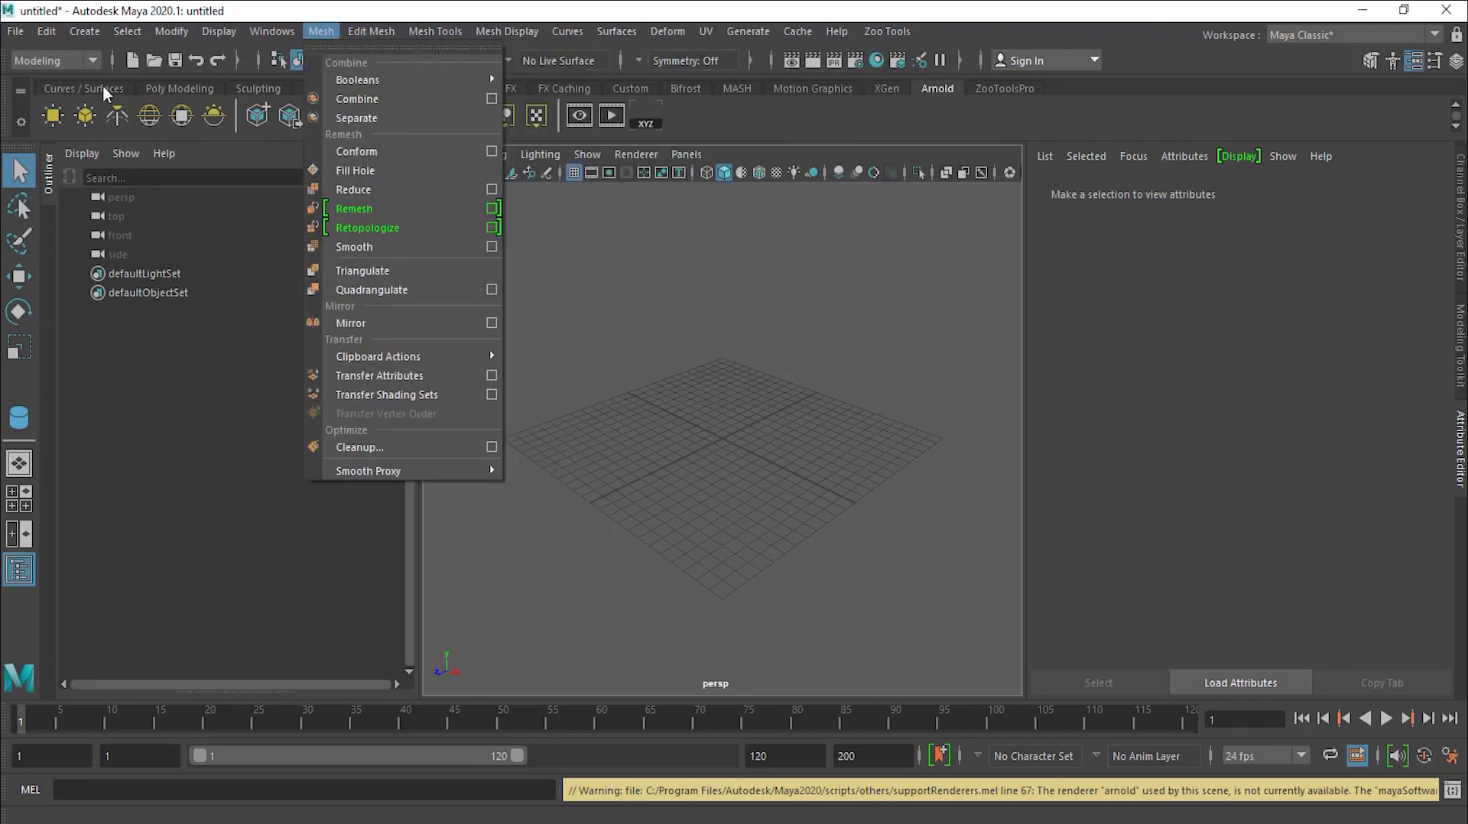
# Step: Compare the Rigging and Animation menu sets, return to the Modeling set and review the other available sets
pyautogui.click(89, 61)
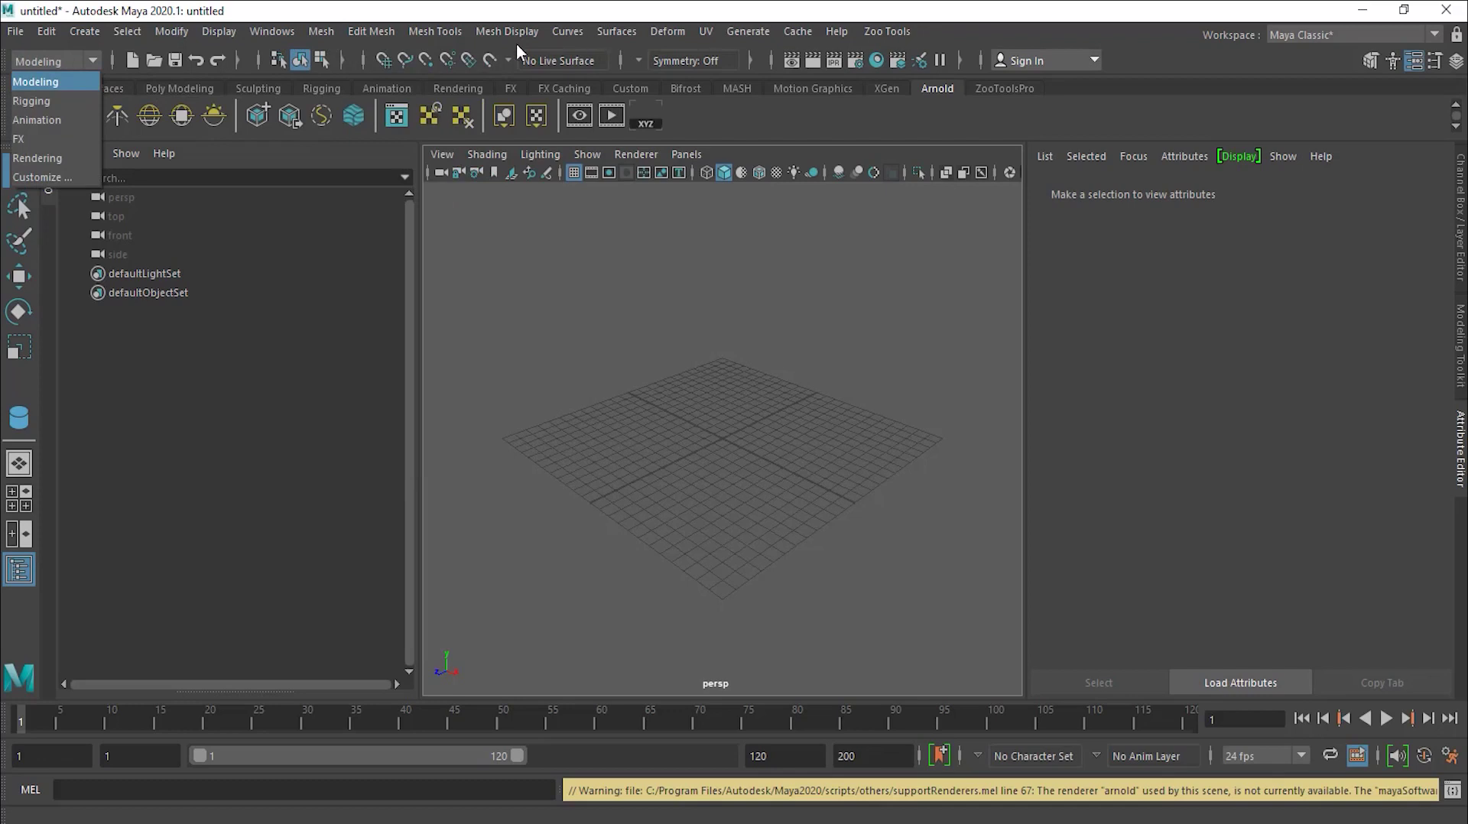
pyautogui.click(66, 100)
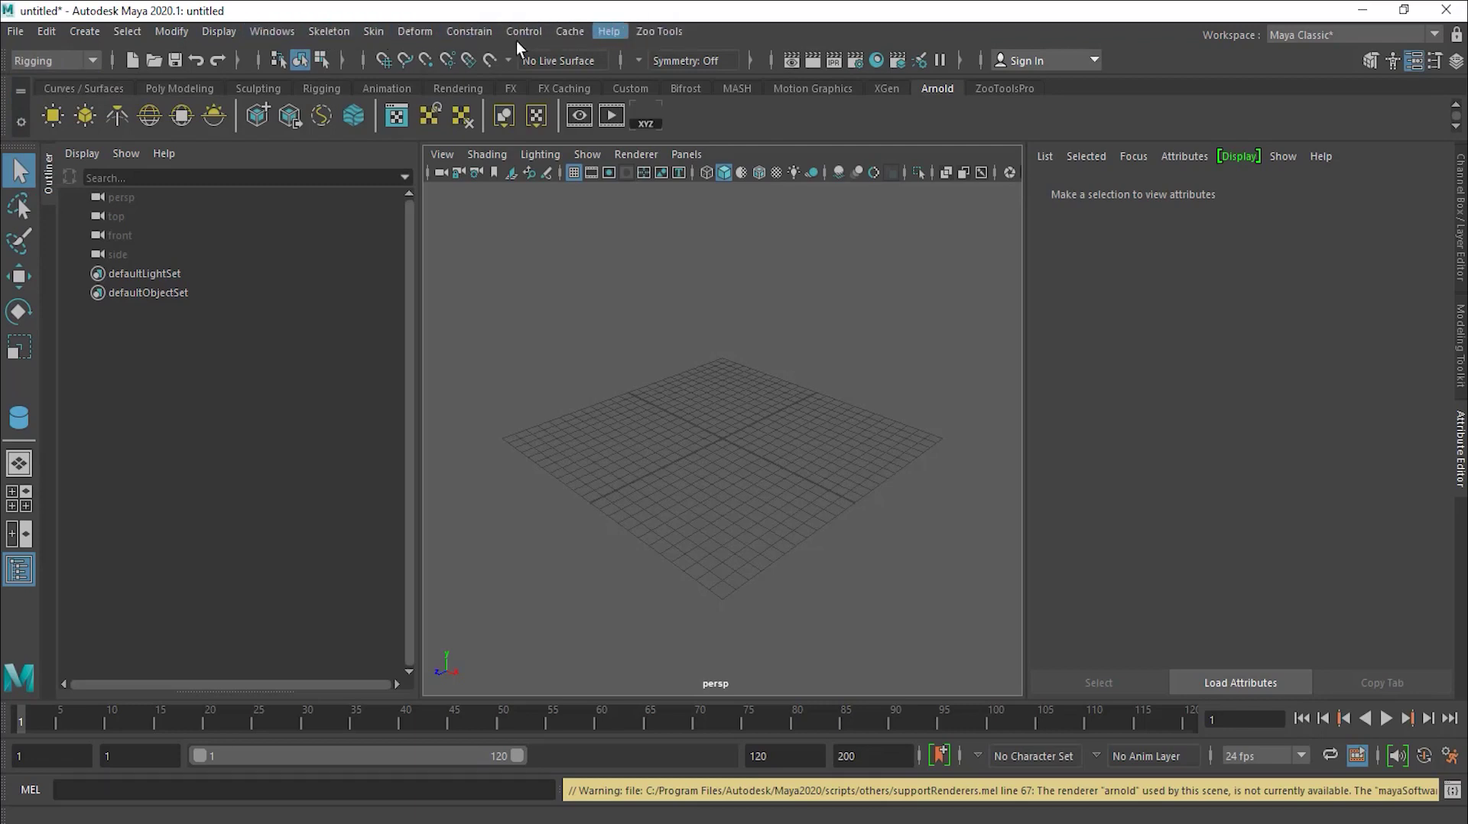
pyautogui.click(70, 62)
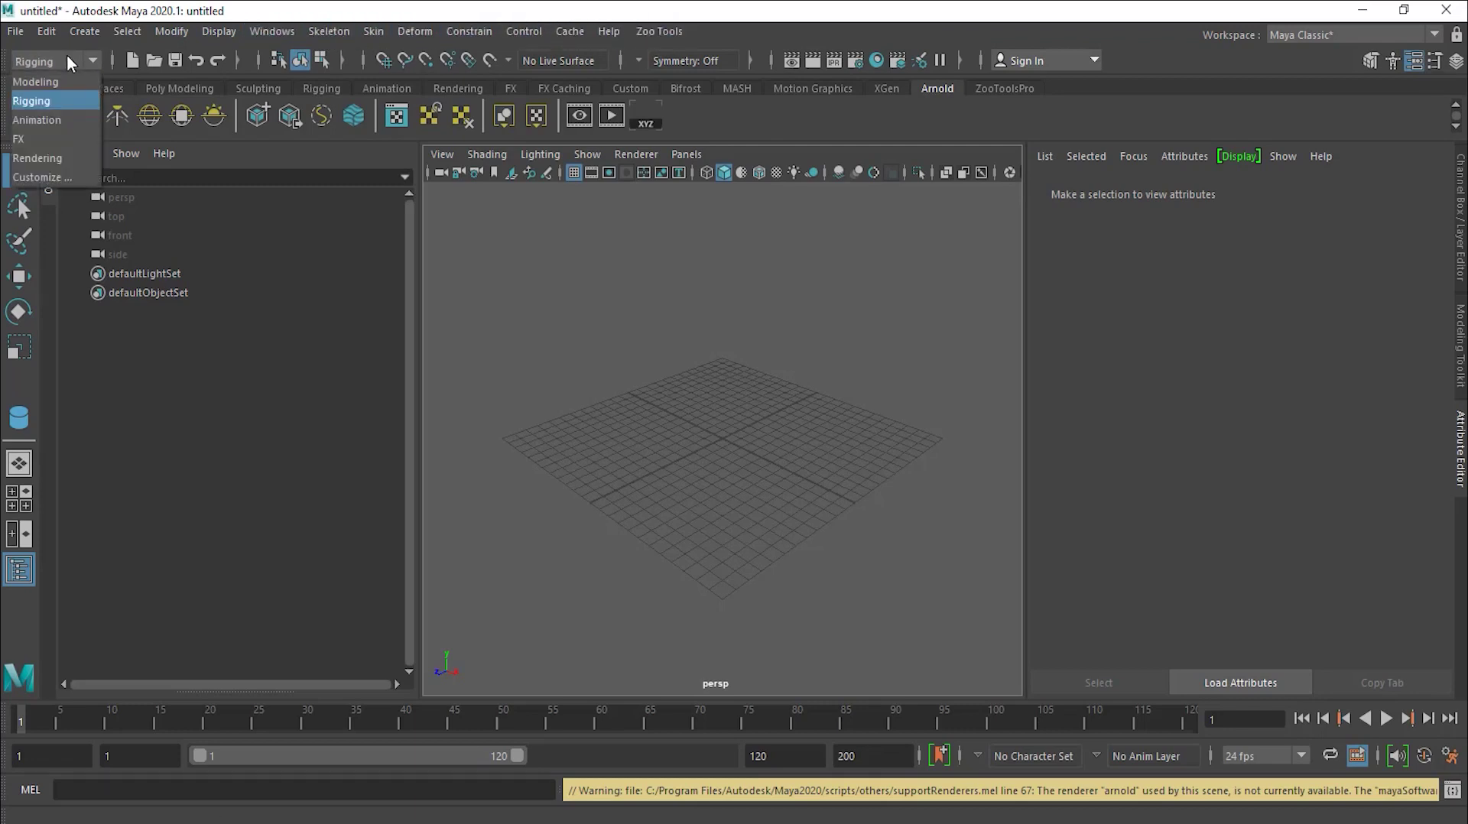
pyautogui.click(58, 119)
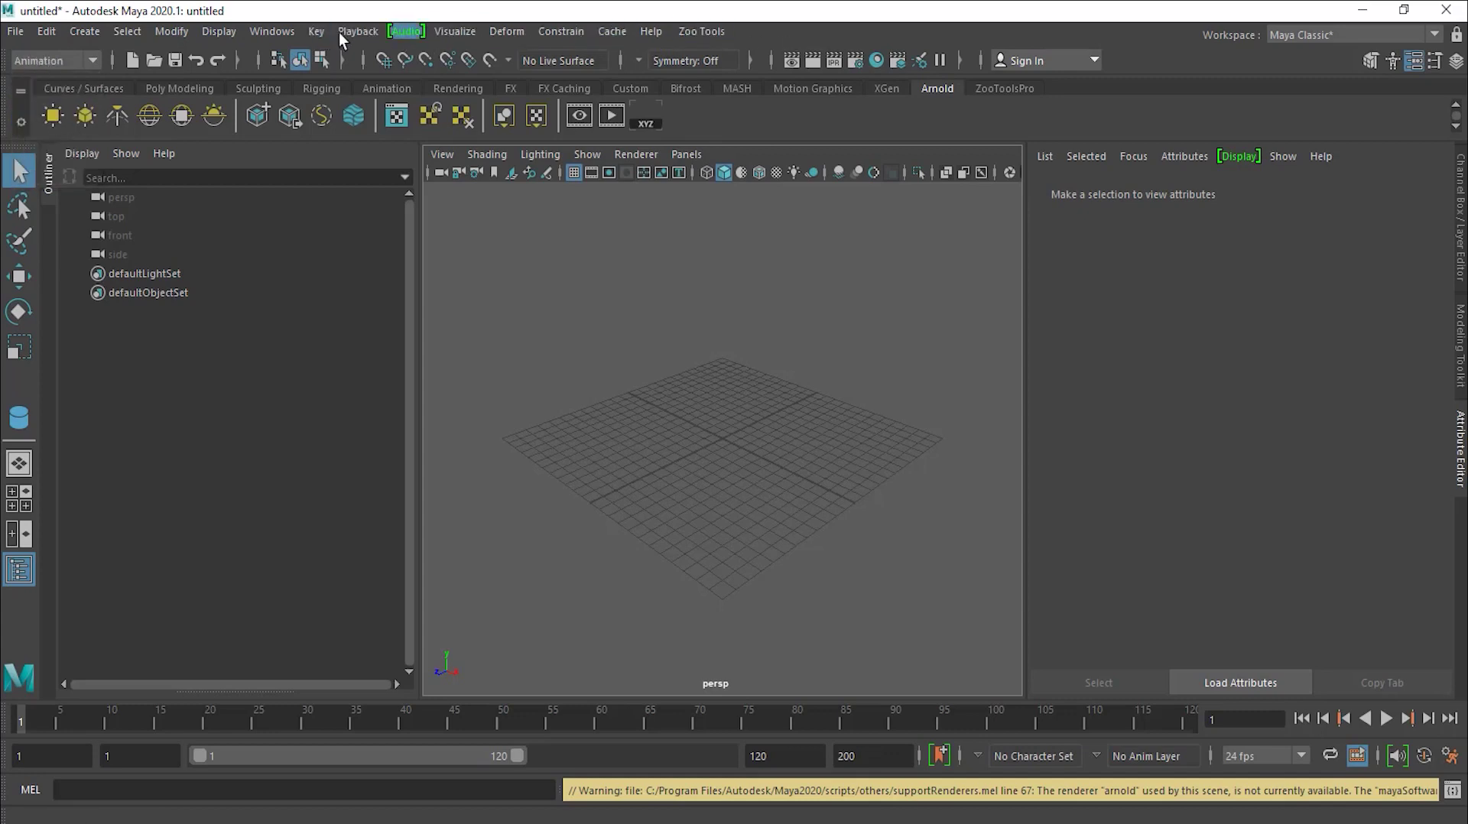
pyautogui.click(80, 59)
pyautogui.click(70, 74)
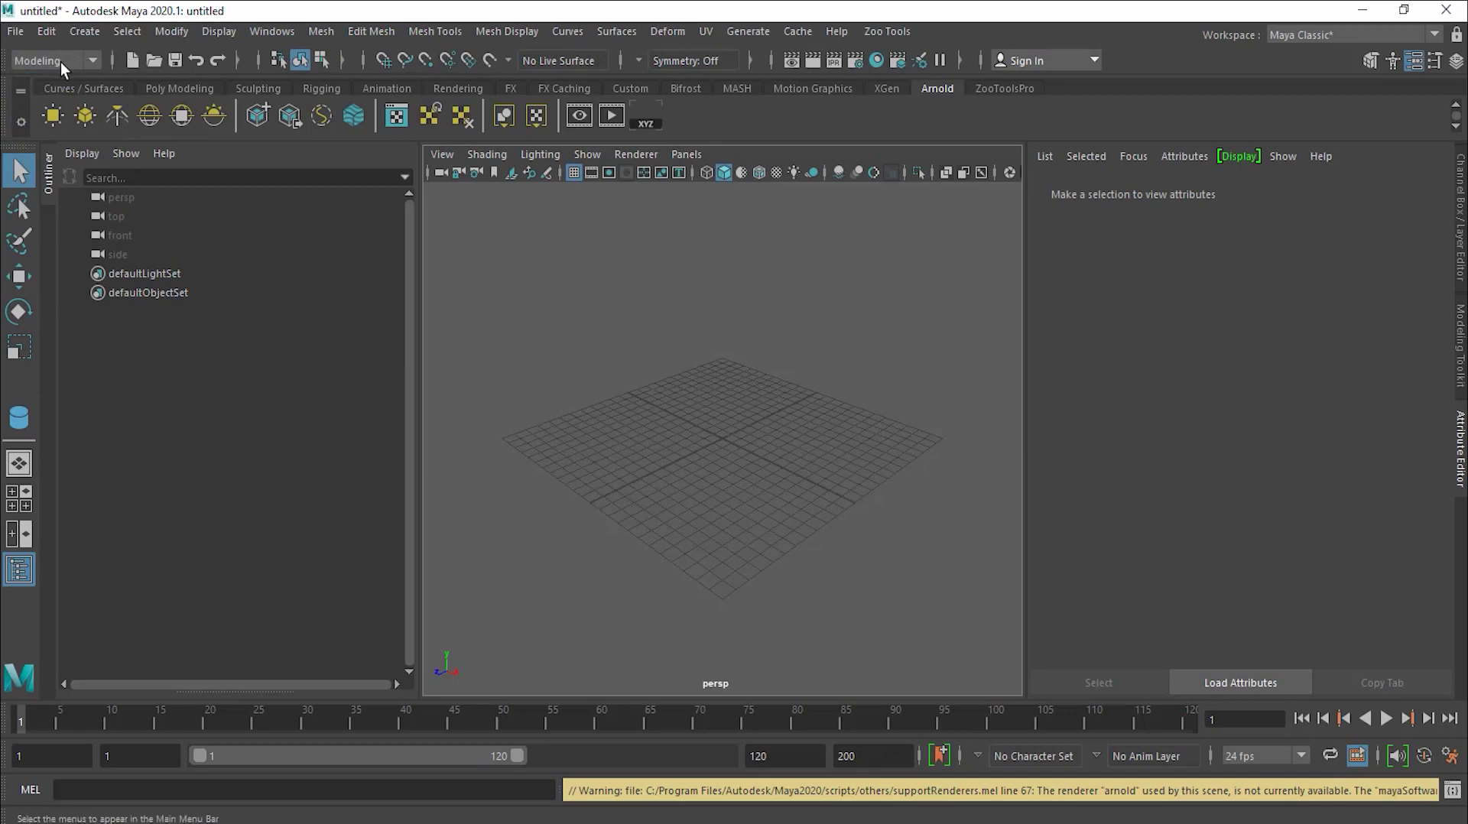
pyautogui.click(69, 62)
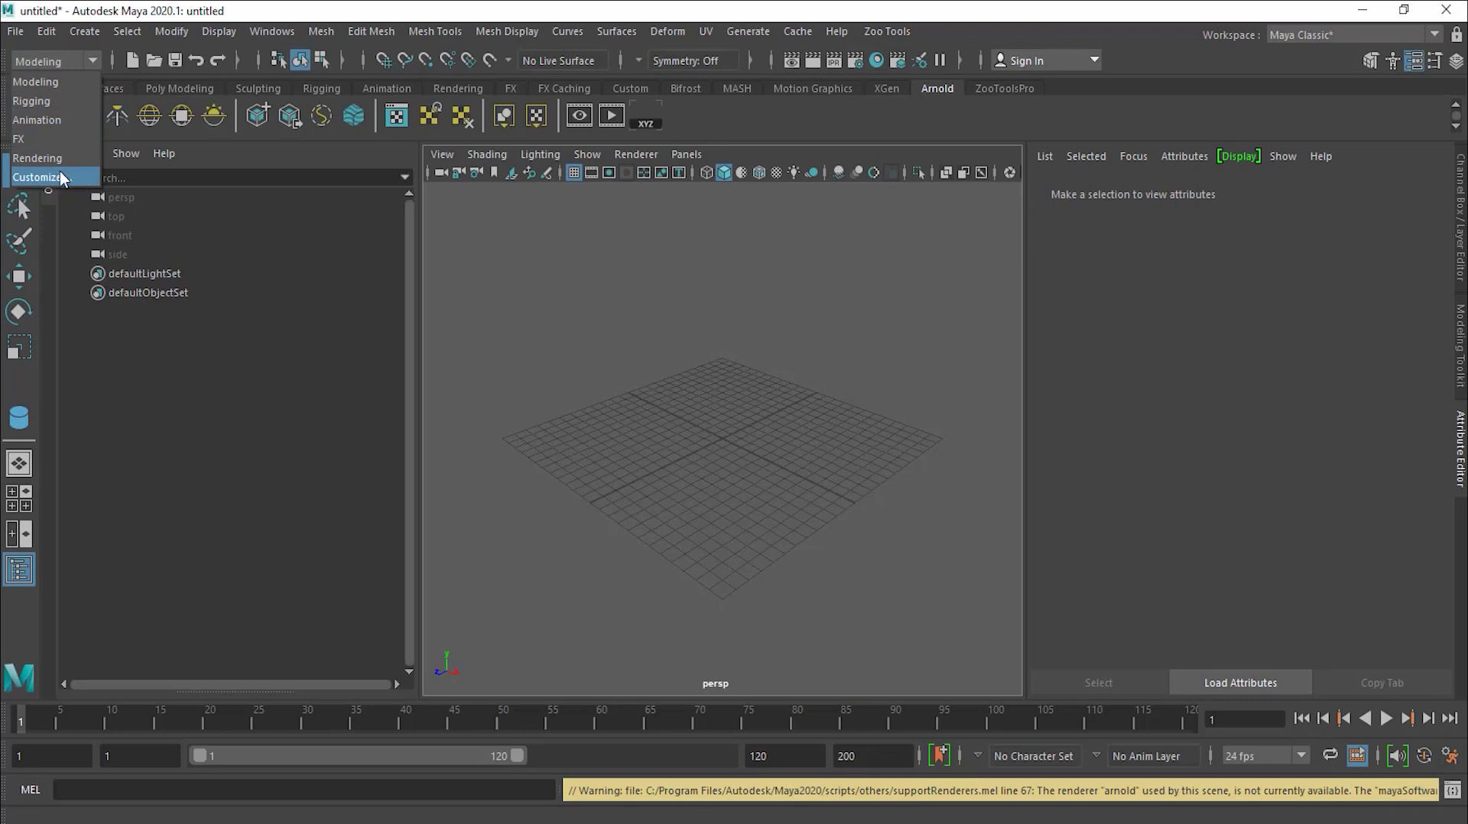
pyautogui.click(188, 67)
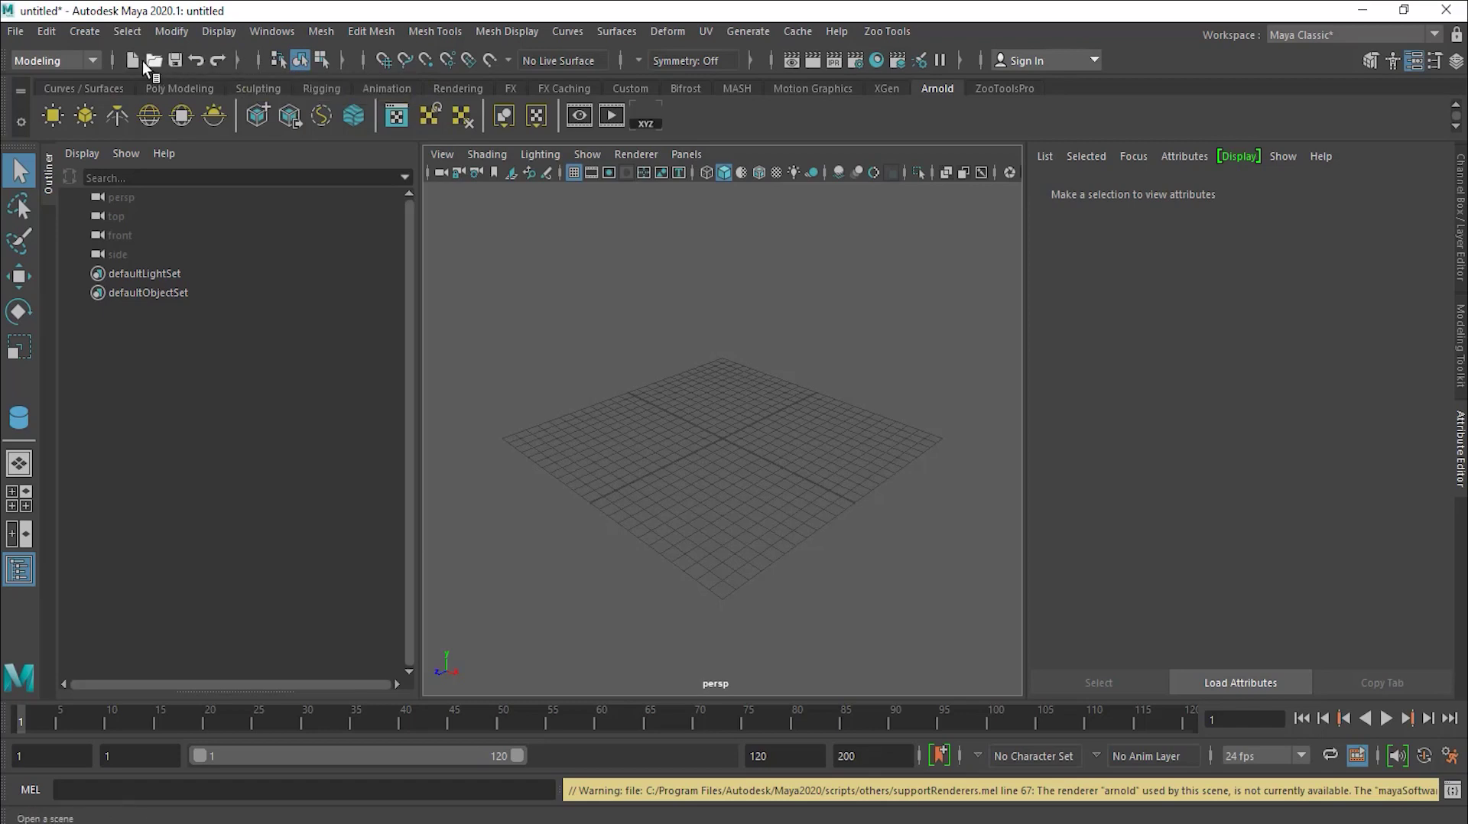
# Step: Expand and collapse the status line's selection set section several times, leaving it collapsed
pyautogui.click(237, 60)
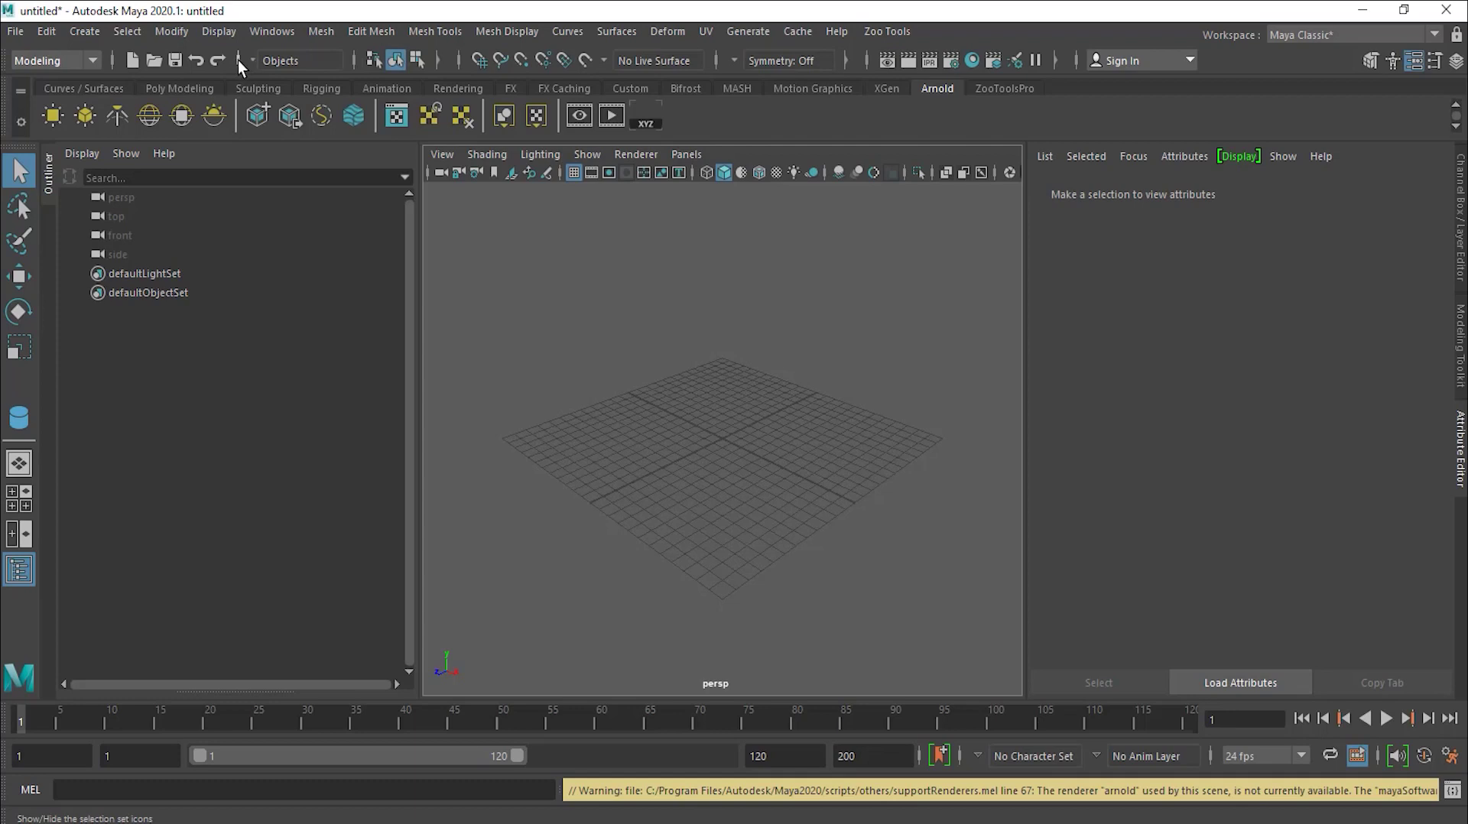
pyautogui.click(237, 61)
pyautogui.click(239, 59)
pyautogui.click(239, 60)
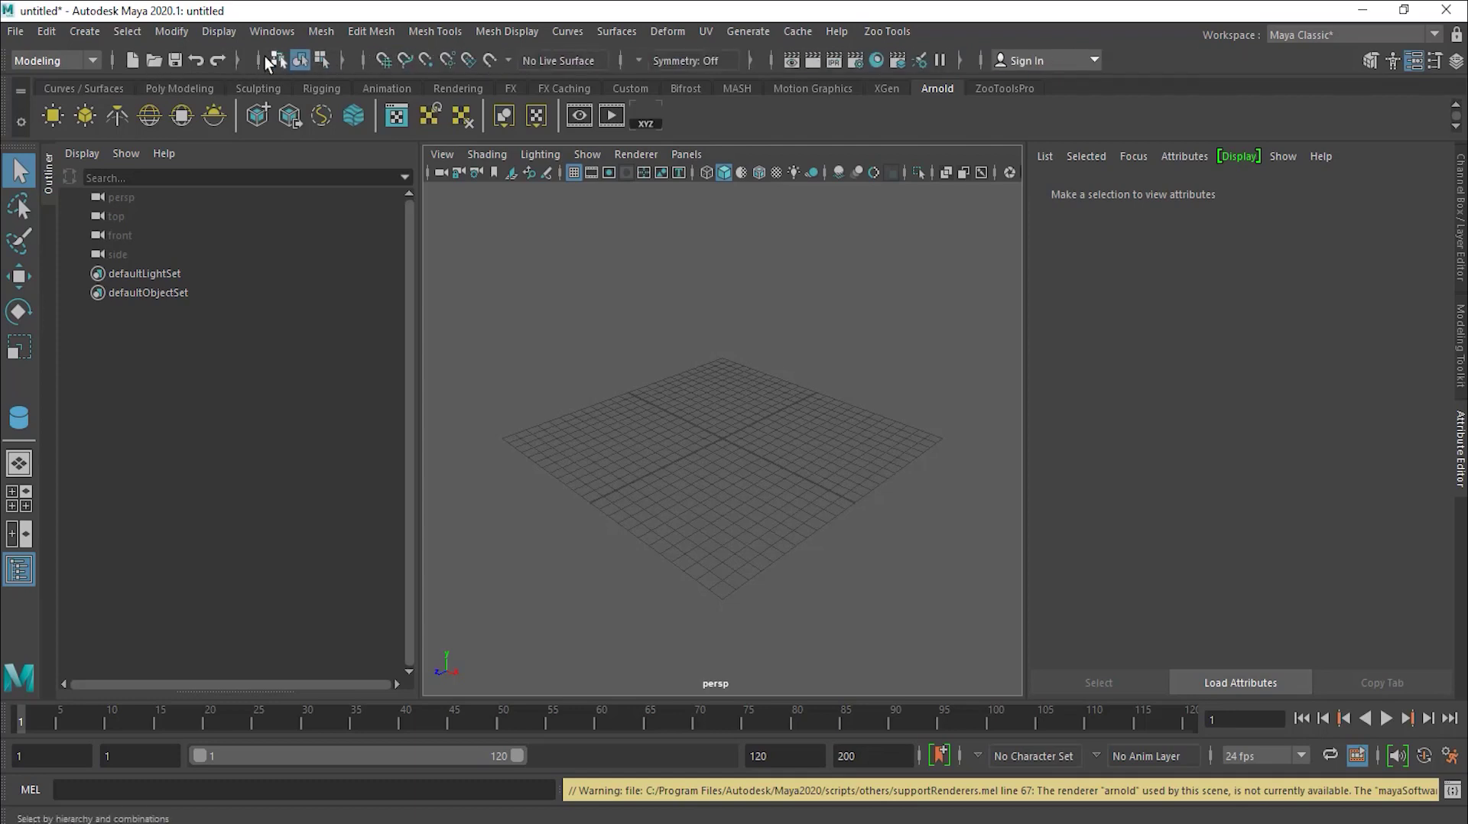
pyautogui.click(237, 62)
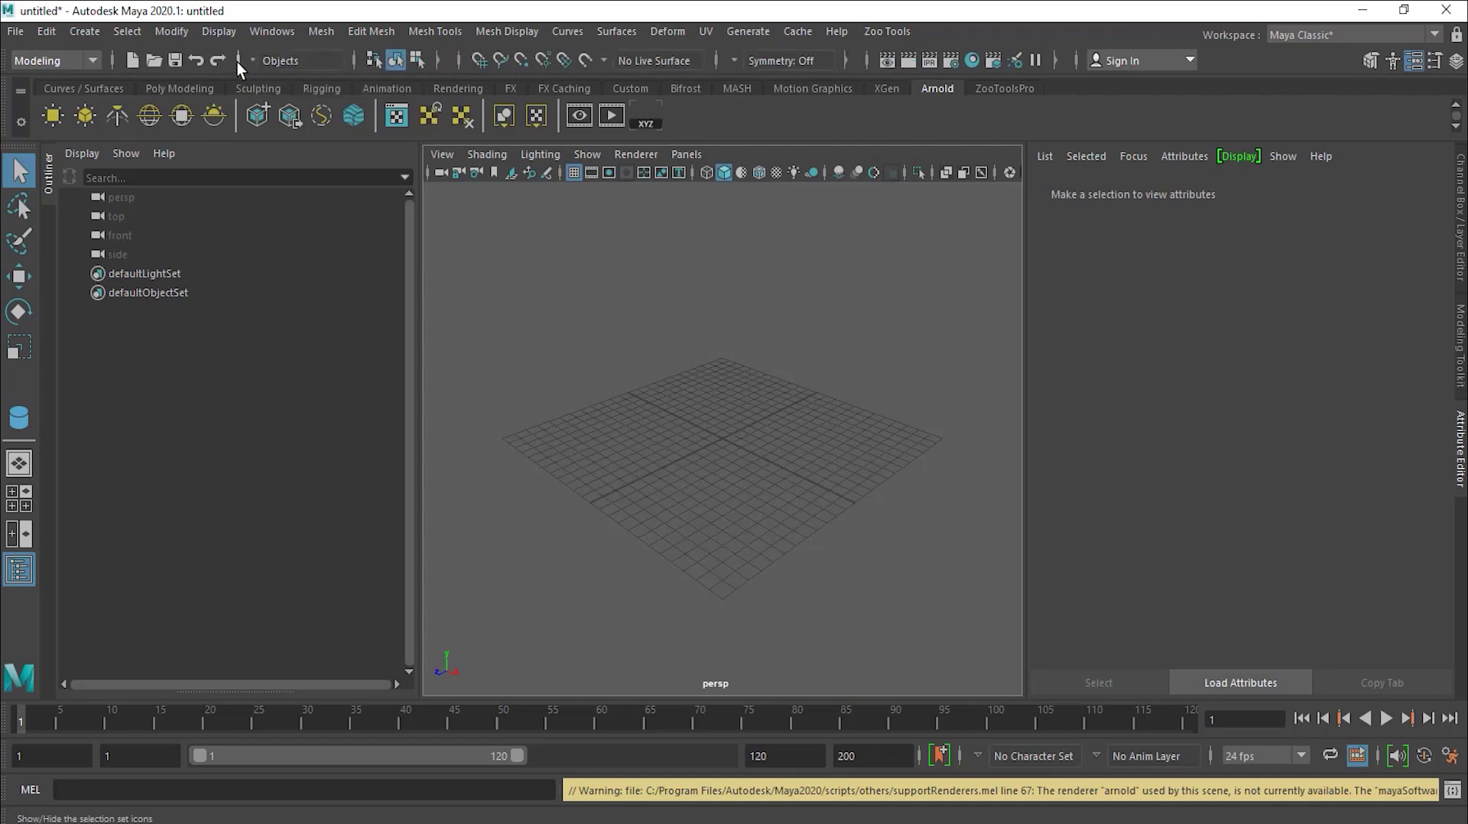
pyautogui.click(240, 65)
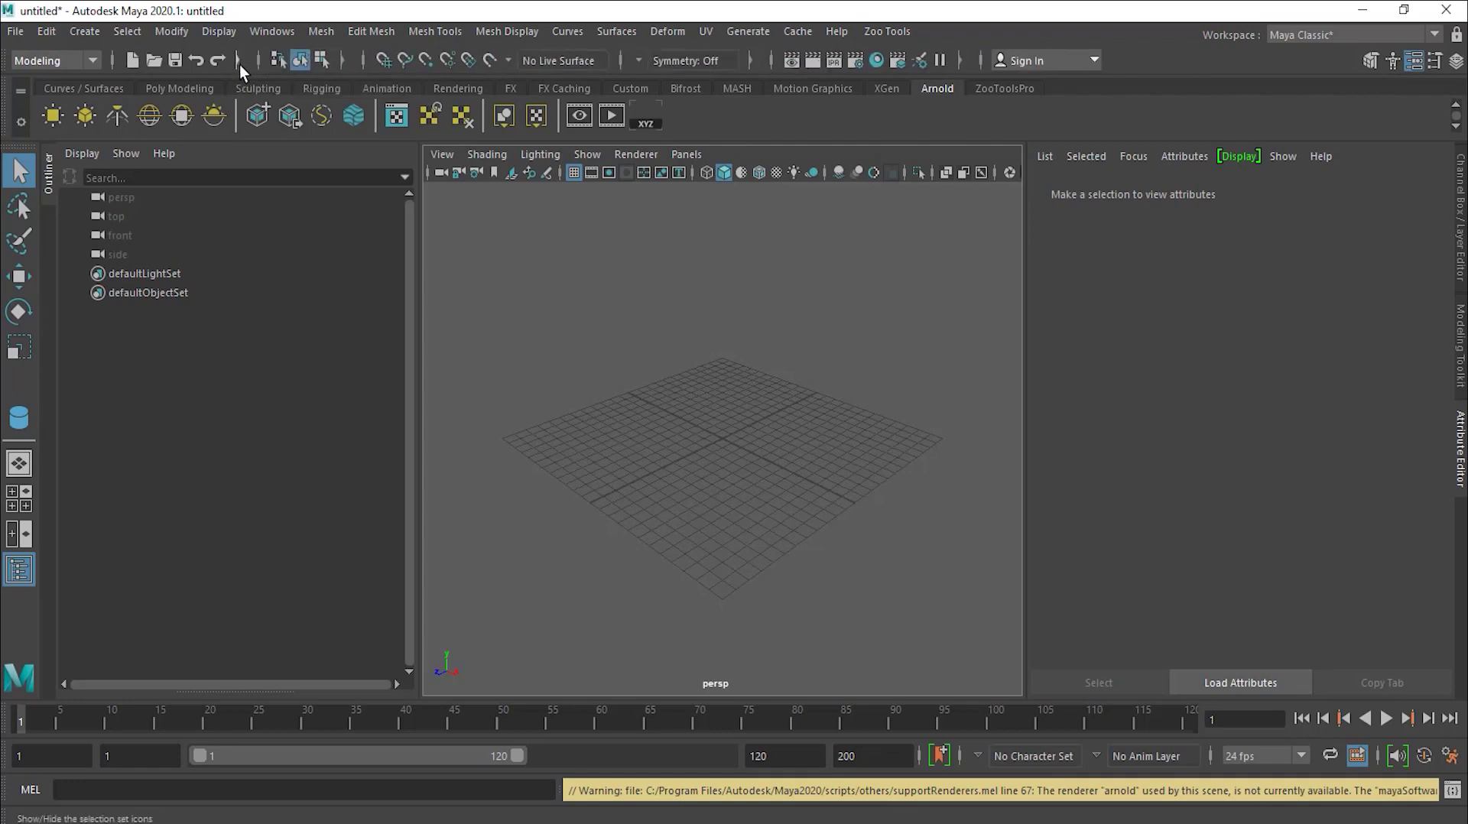
pyautogui.click(240, 64)
pyautogui.click(240, 64)
# Step: Look at the selection mask presets, collapse that section again, and hide and restore the selection mode icons
pyautogui.click(237, 63)
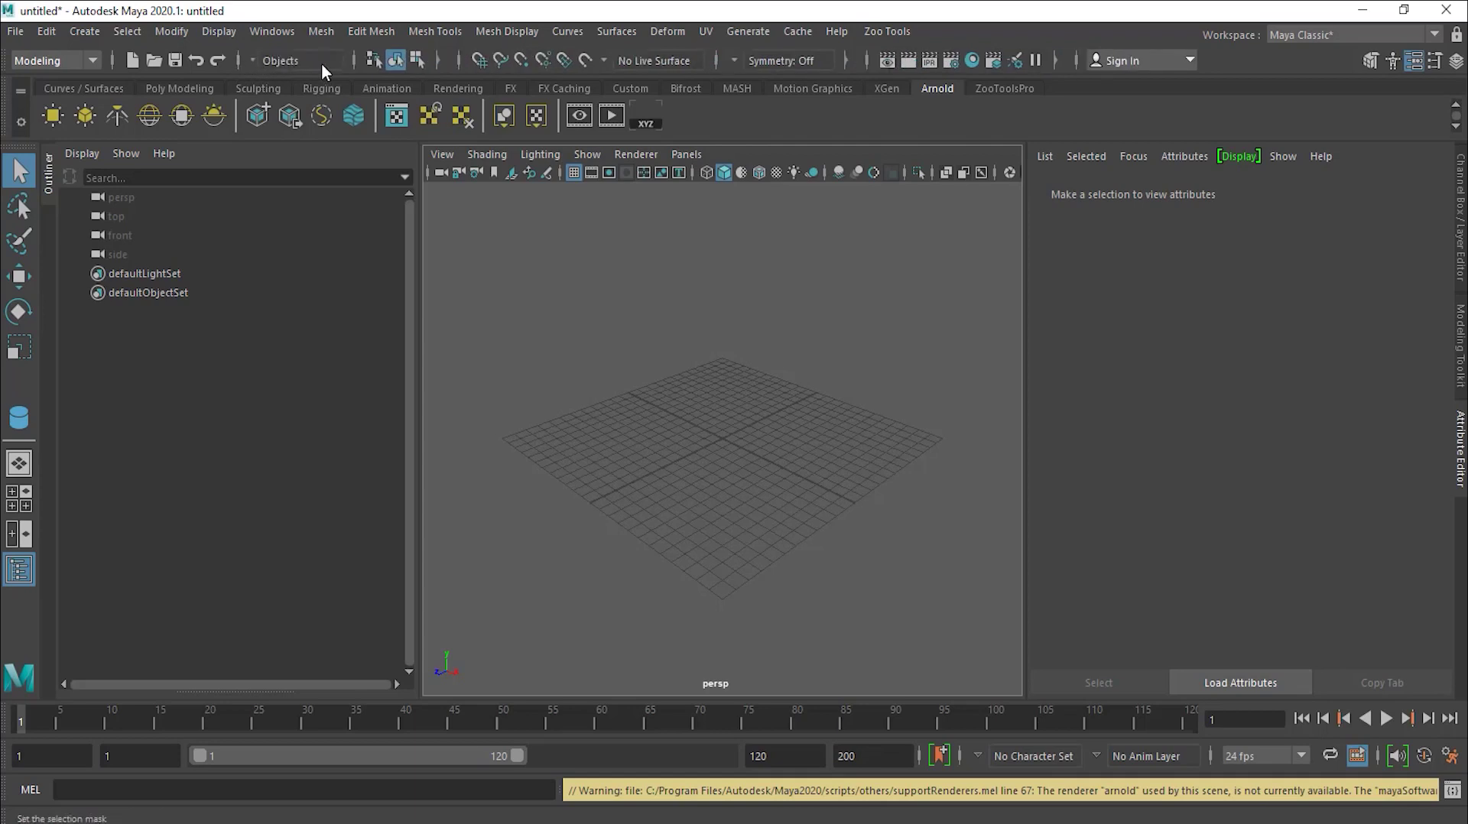
pyautogui.click(252, 58)
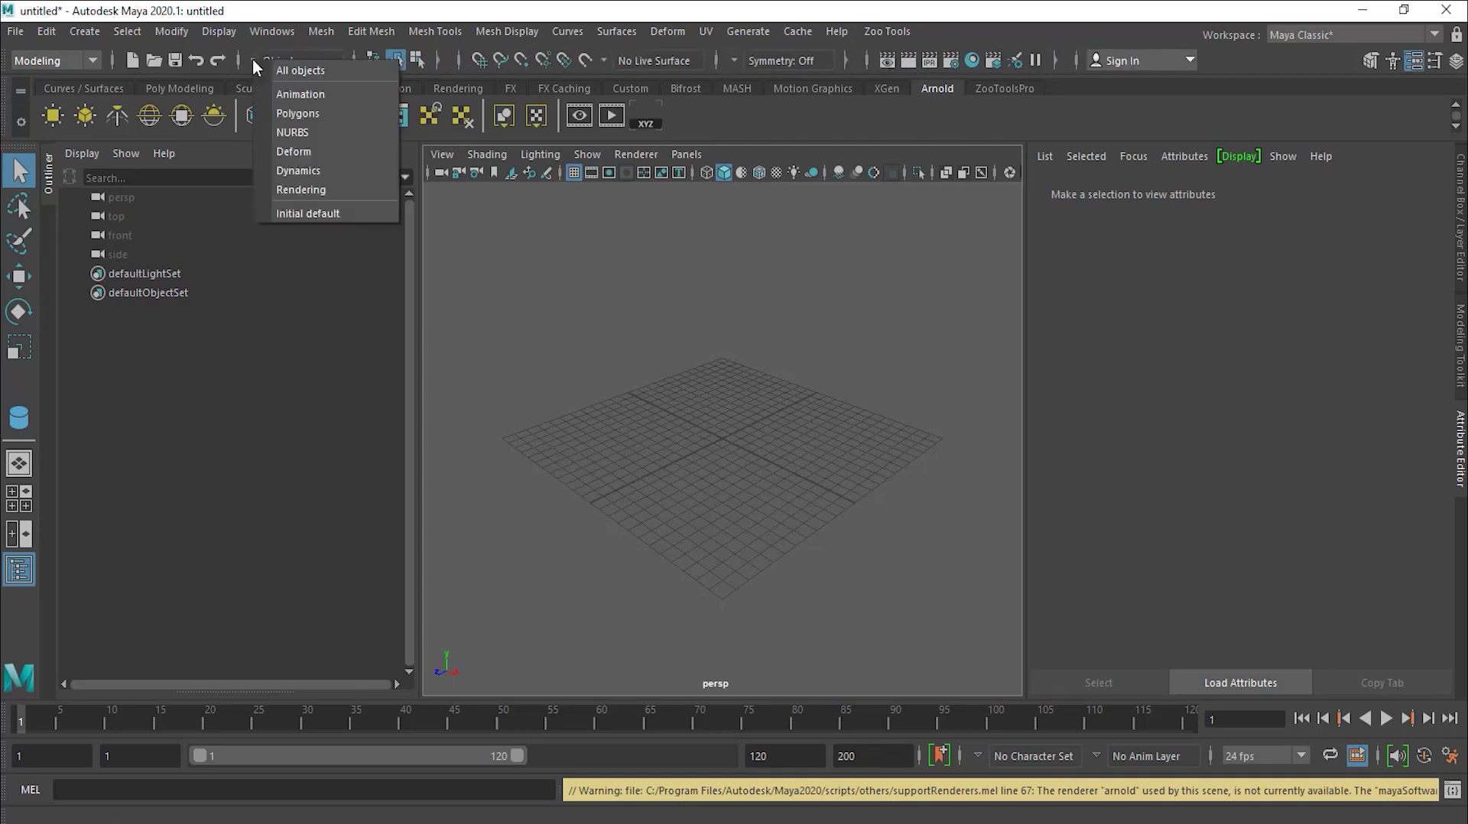
pyautogui.click(253, 58)
pyautogui.click(236, 58)
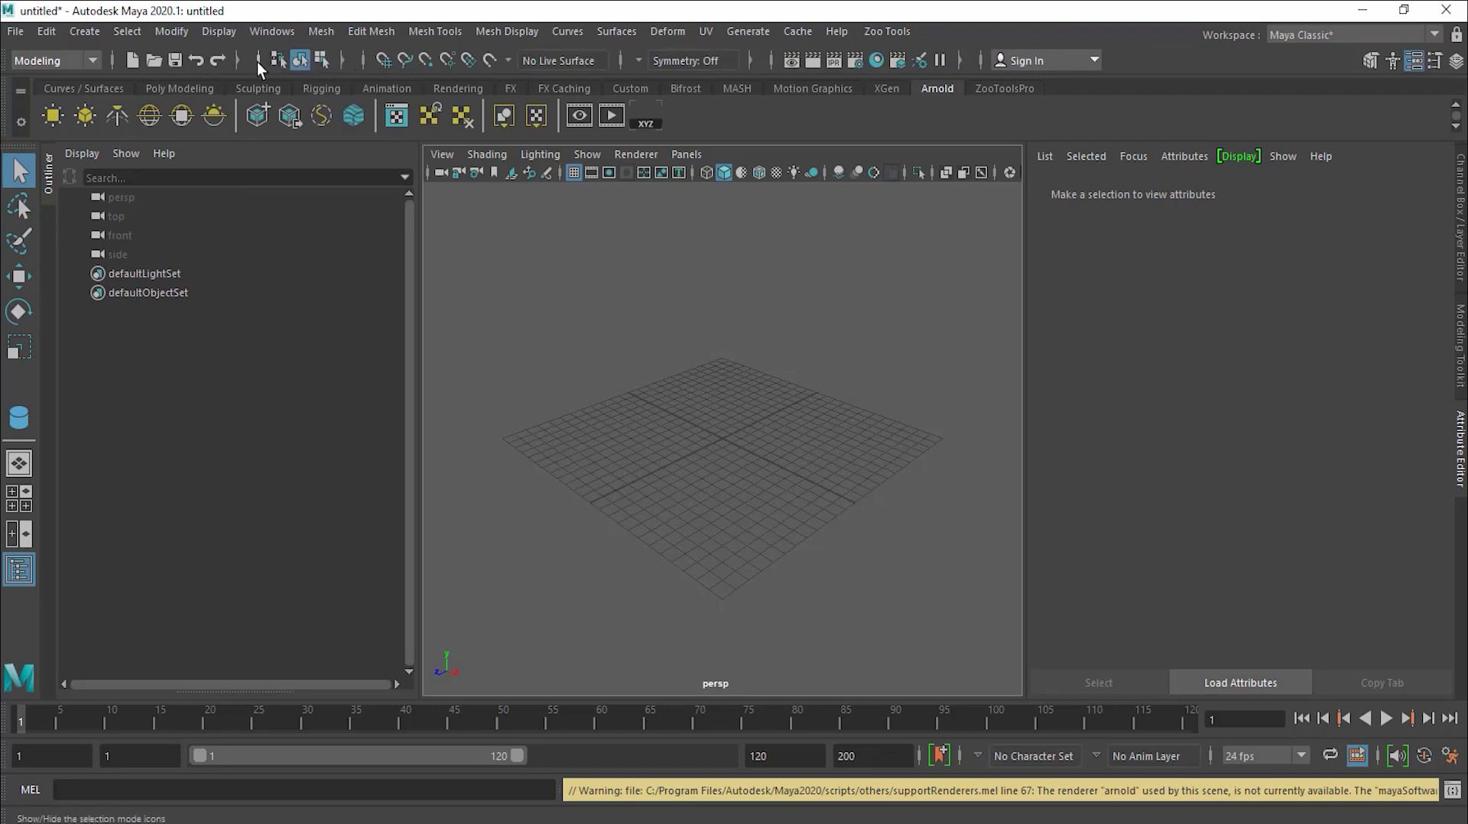
pyautogui.click(257, 62)
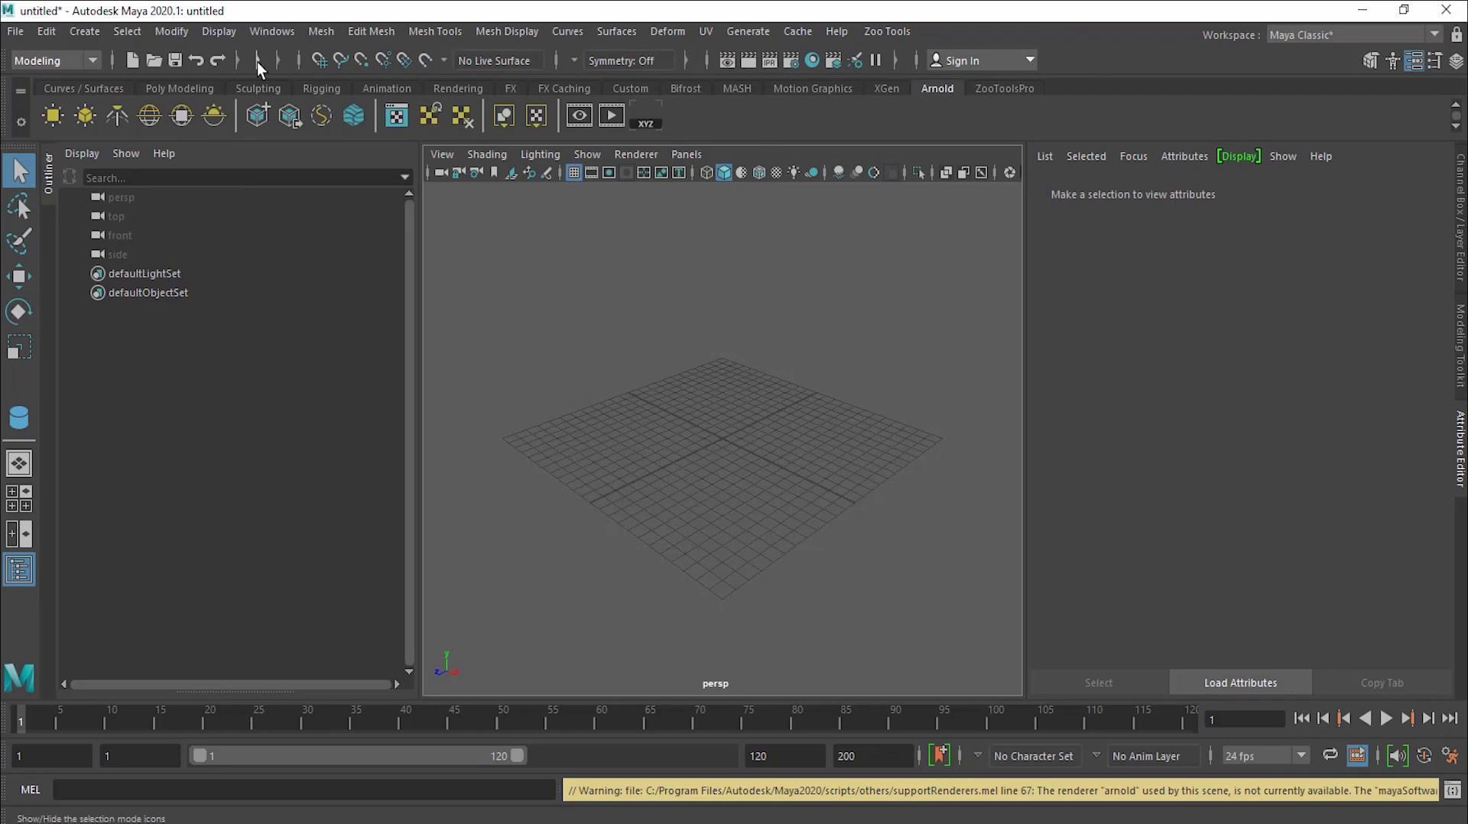
pyautogui.click(256, 62)
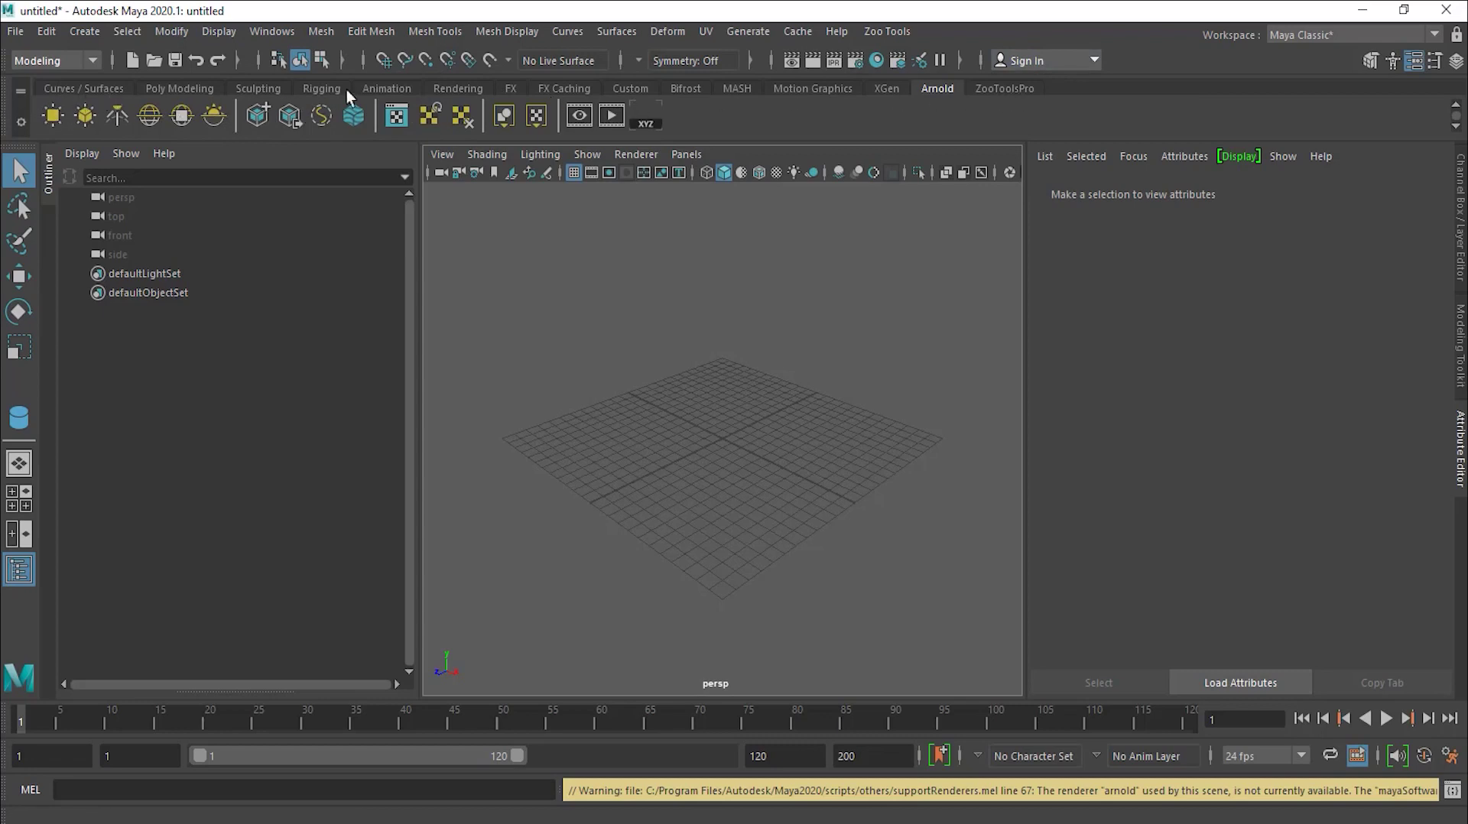
# Step: View the Curves / Surfaces shelf and the shelf options, followed by the Poly Modeling, Sculpting, Rigging and Animation shelves
pyautogui.click(89, 89)
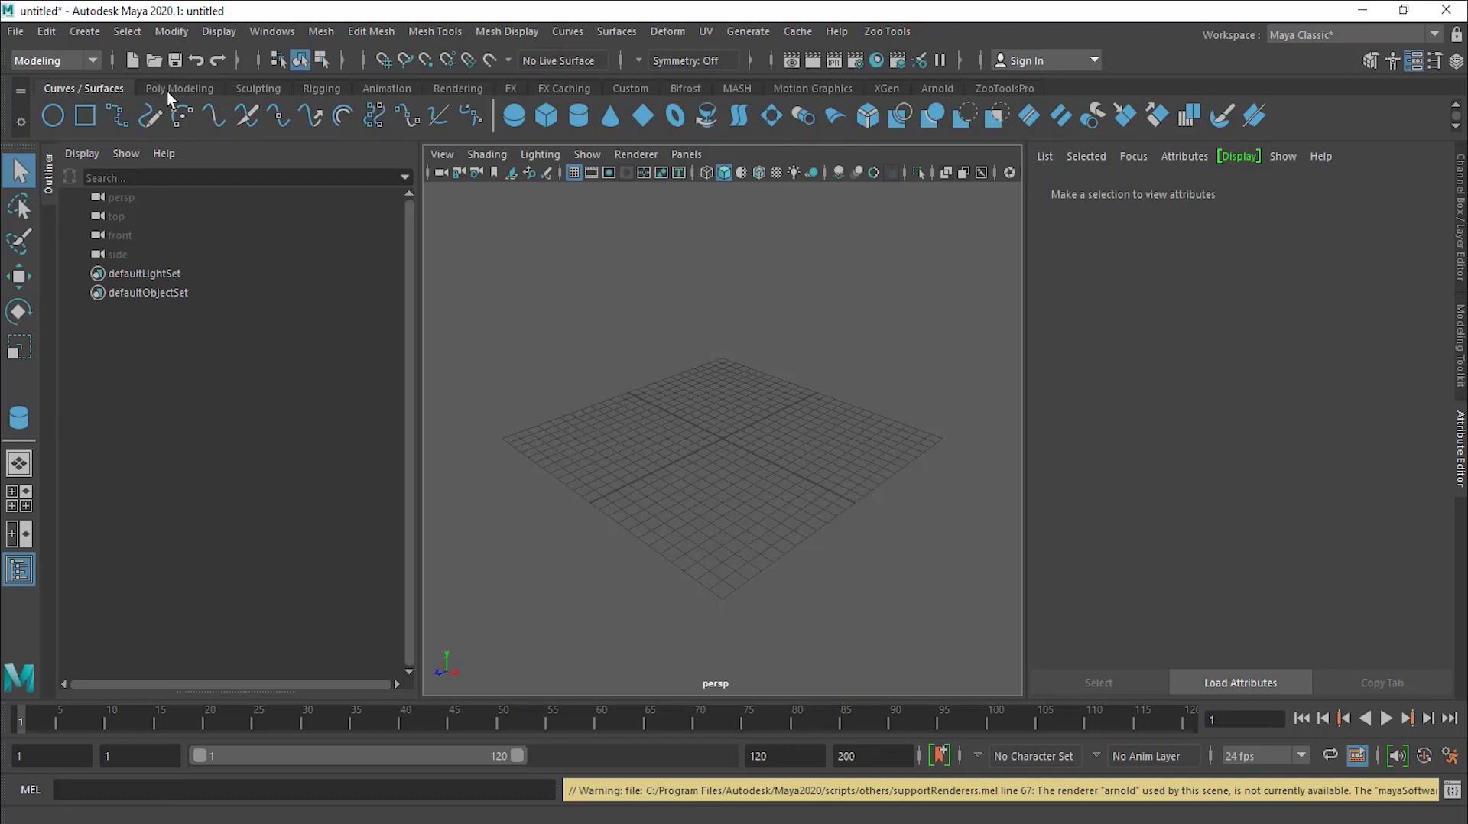
pyautogui.click(21, 121)
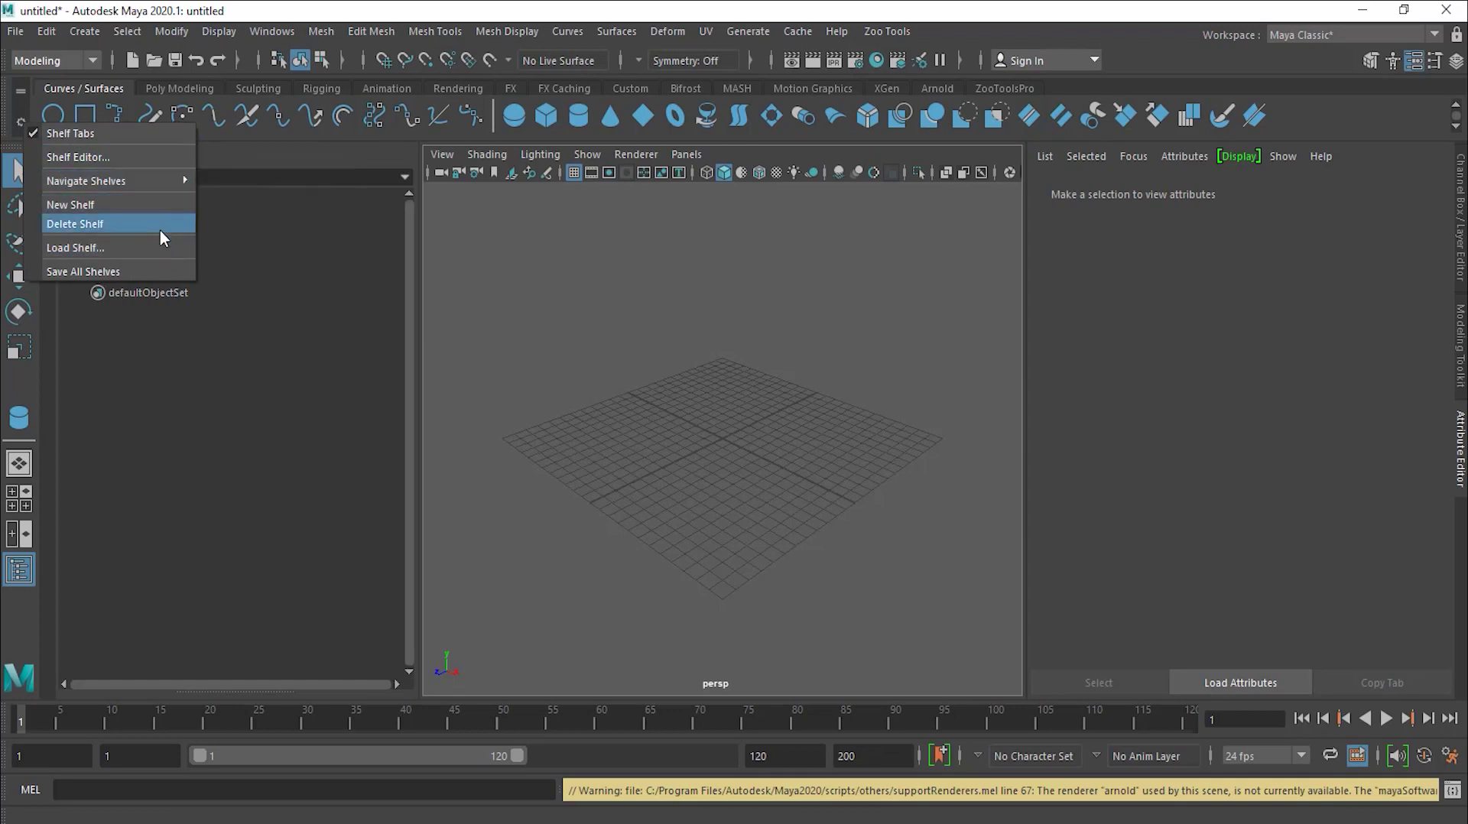
pyautogui.click(168, 85)
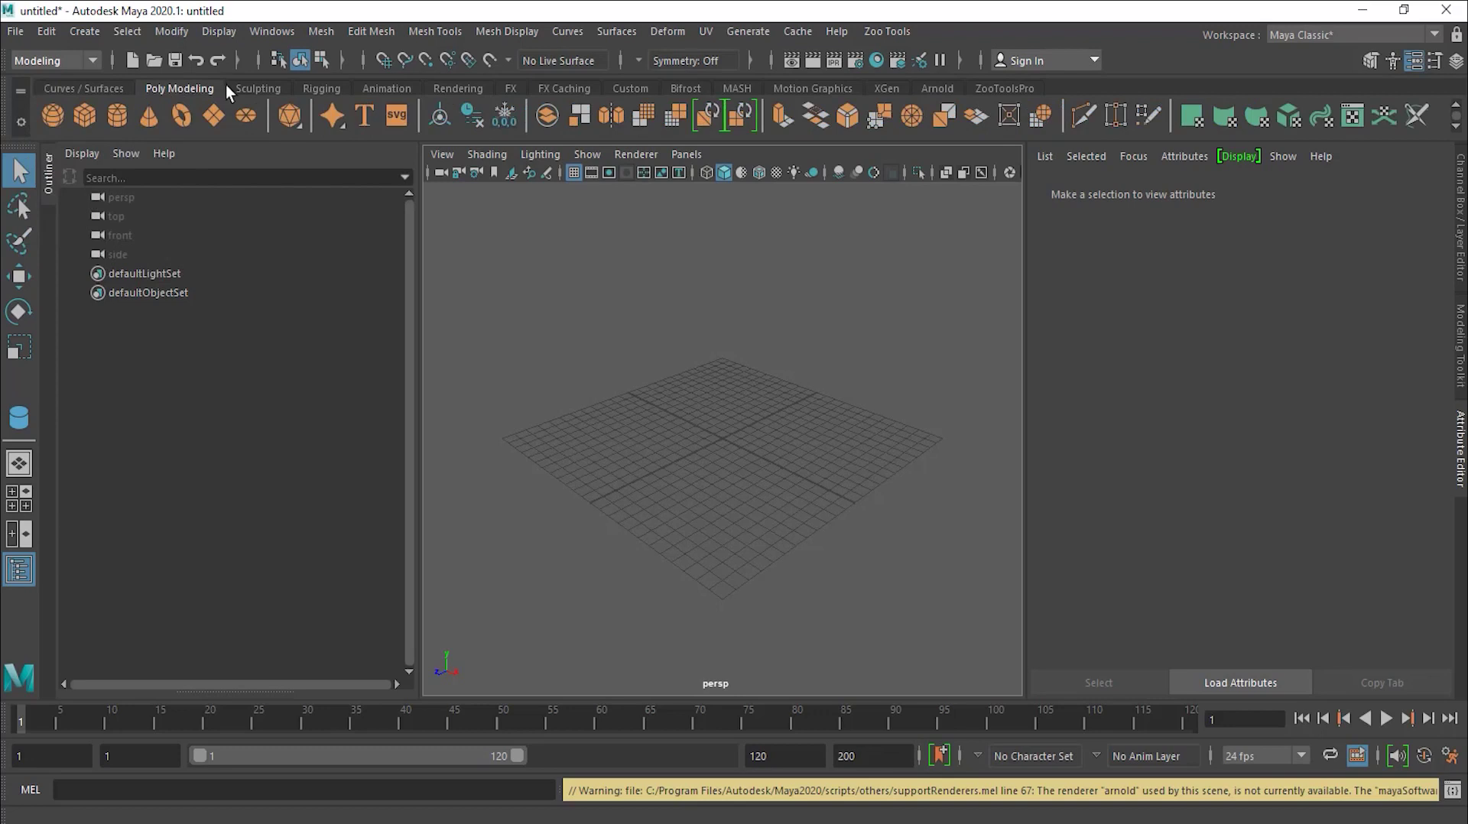
pyautogui.click(260, 89)
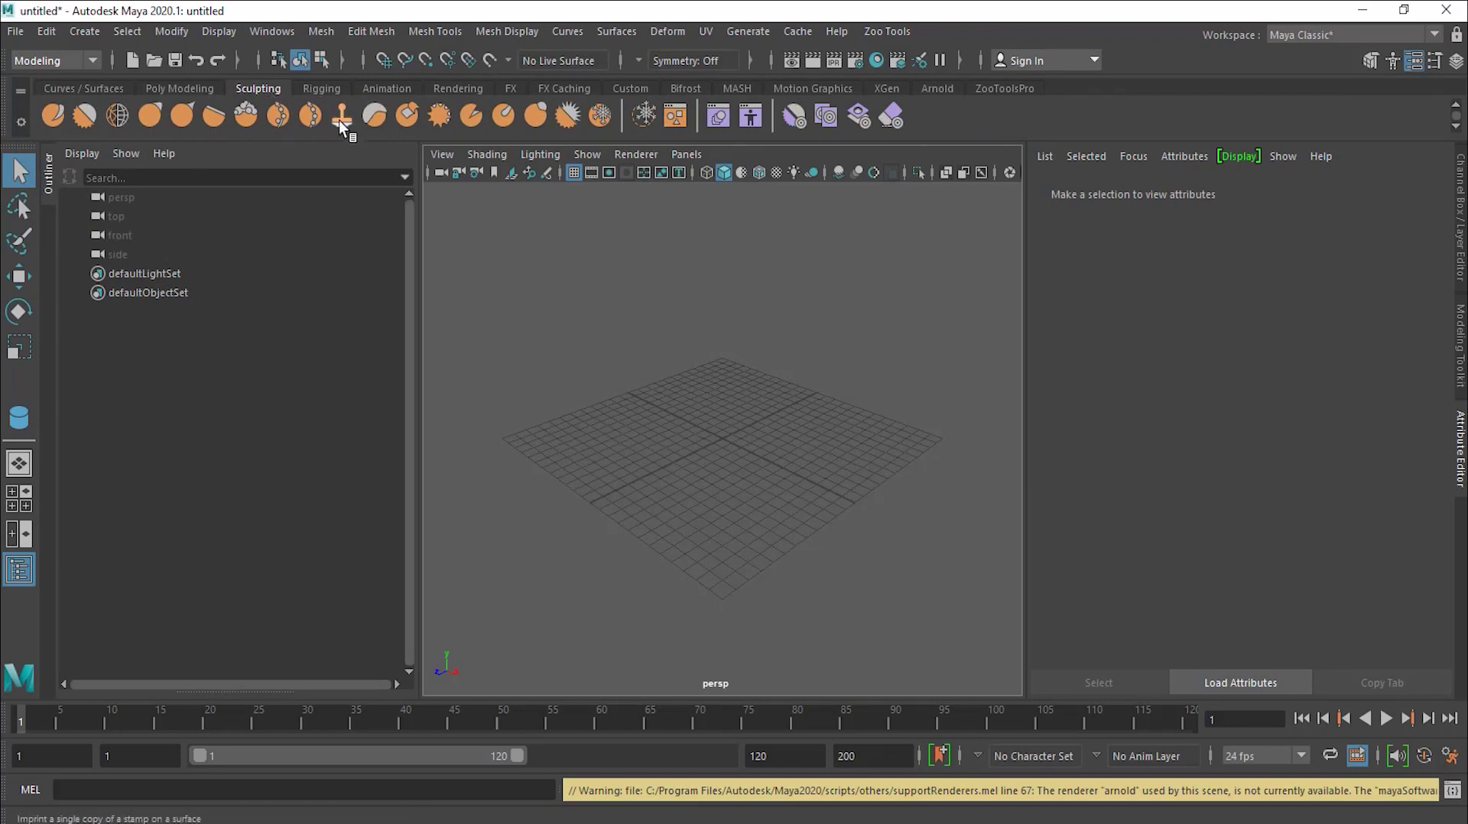
pyautogui.click(329, 90)
pyautogui.click(398, 89)
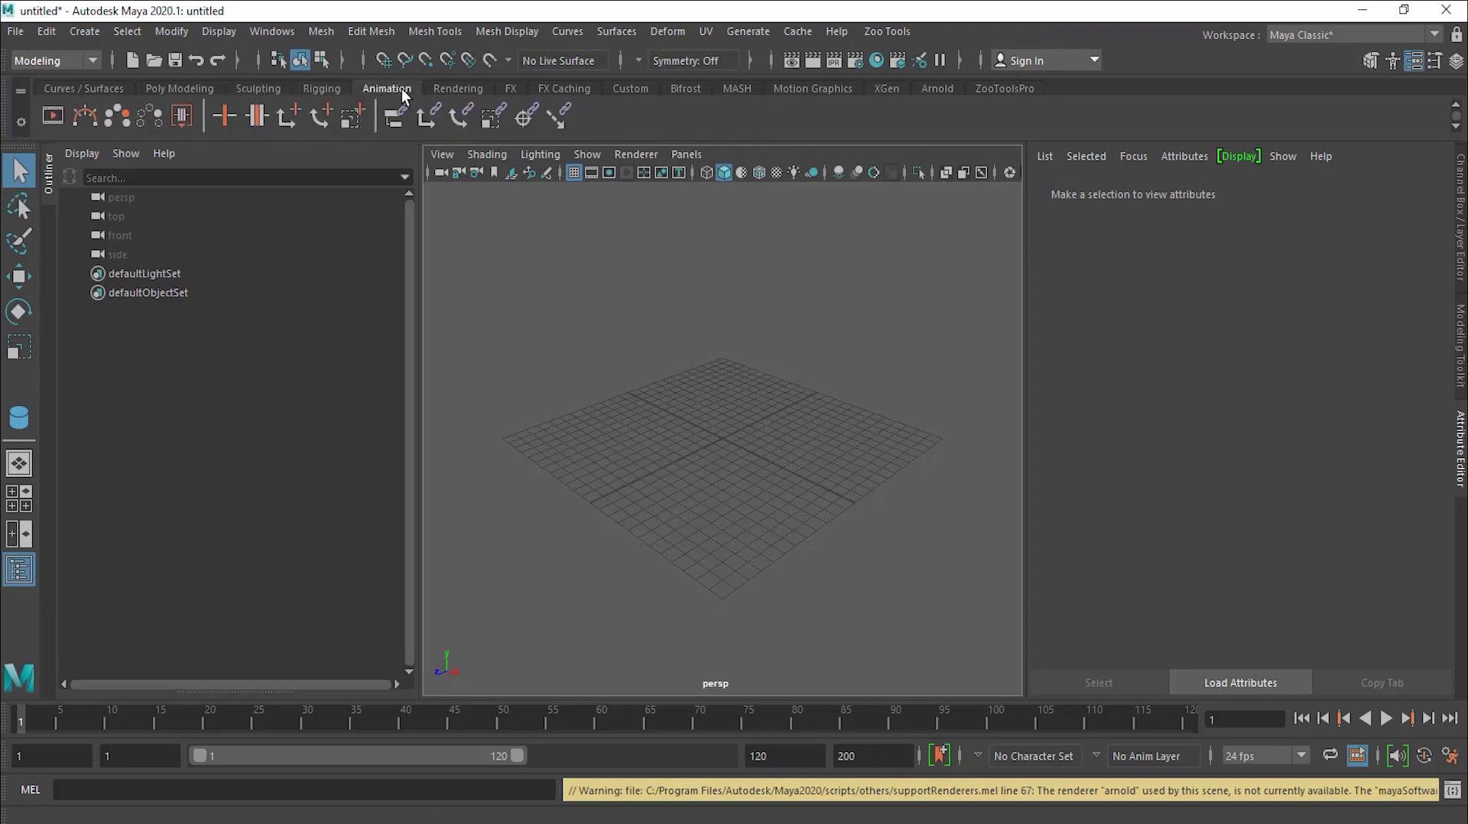
# Step: View the FX, FX Caching, Custom, Bifrost and MASH shelves, and return to the Curves / Surfaces shelf
pyautogui.click(510, 87)
pyautogui.click(558, 87)
pyautogui.click(633, 87)
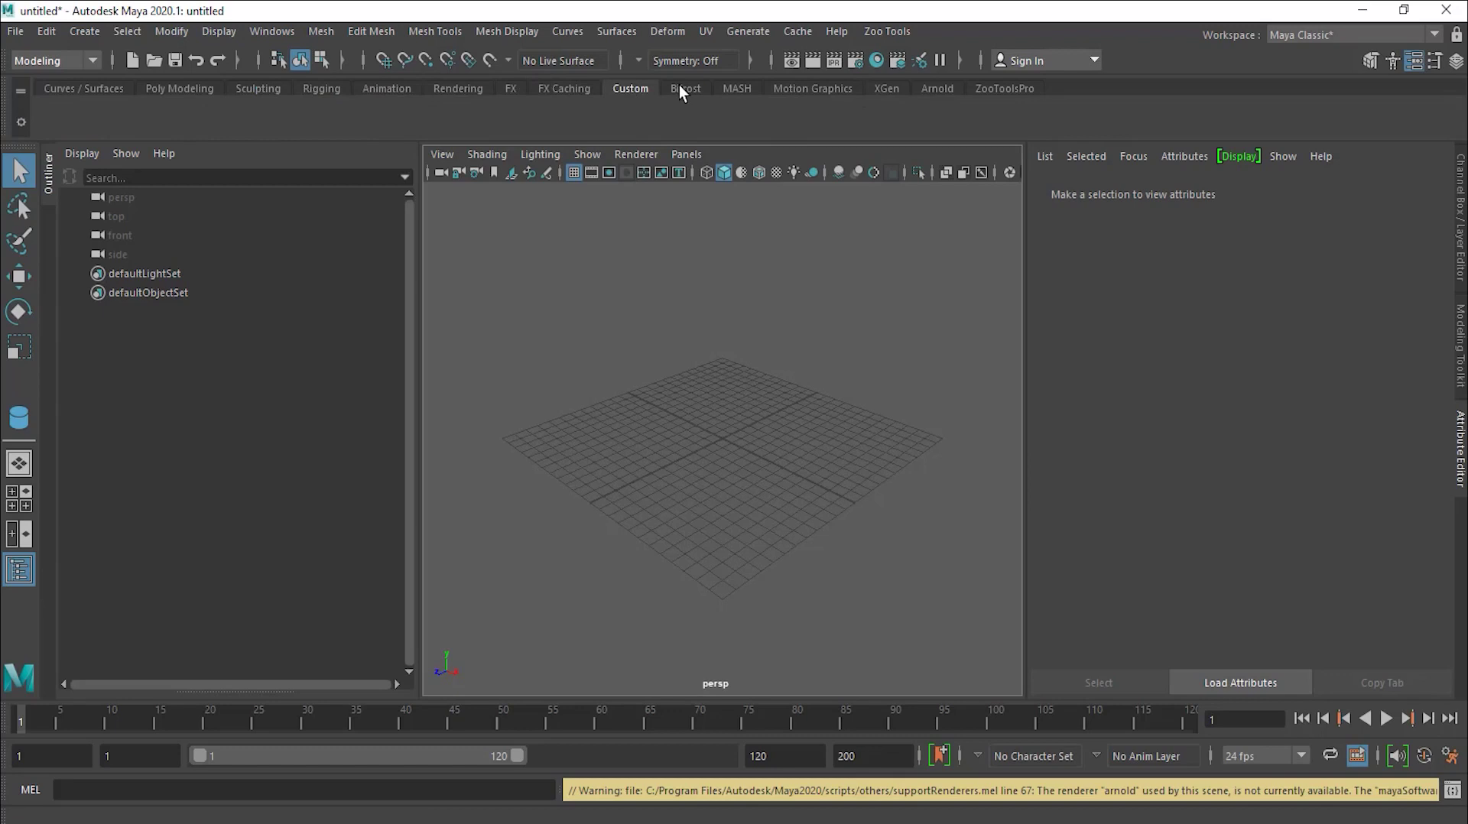
pyautogui.click(681, 88)
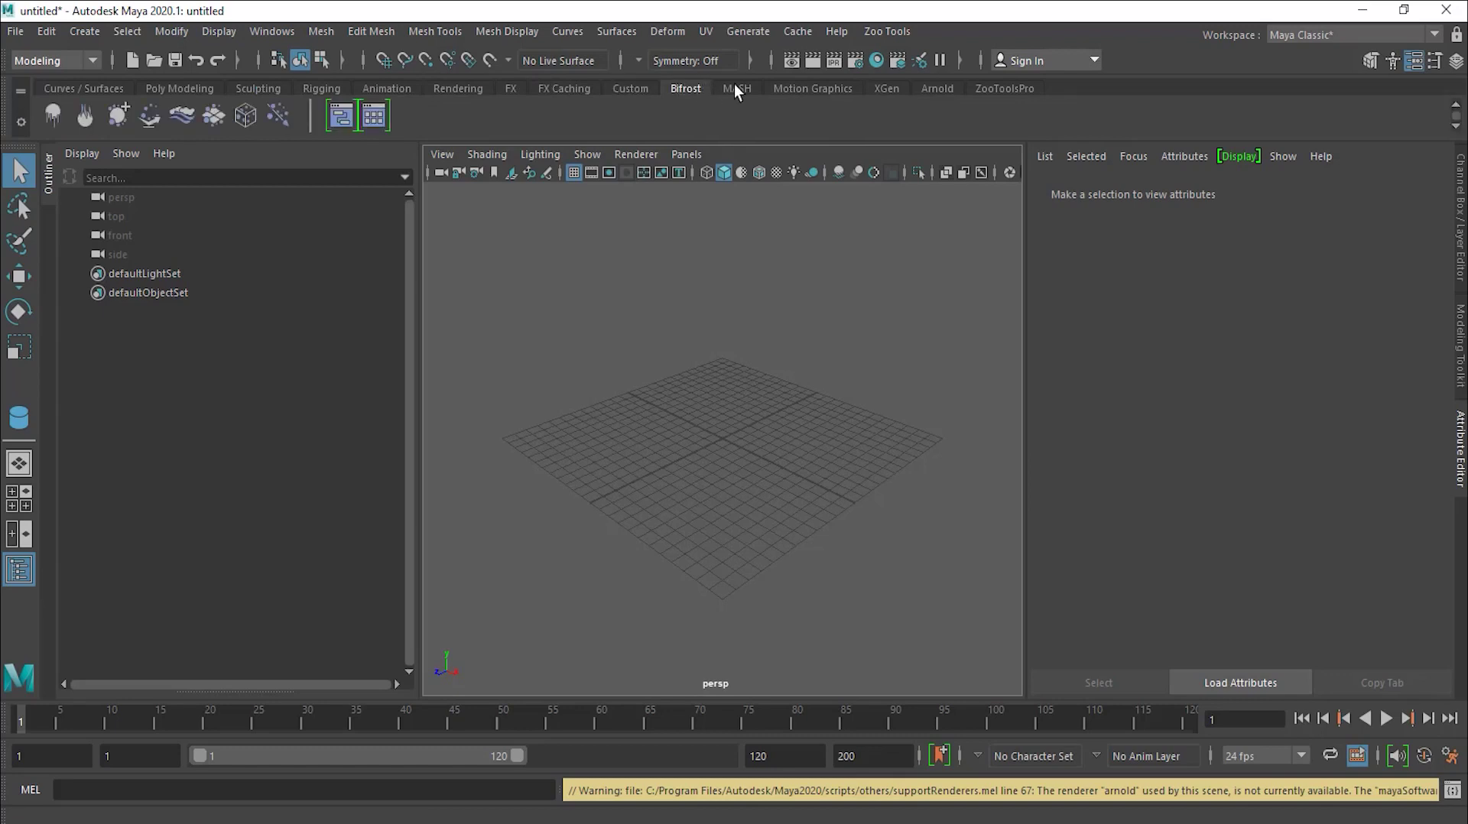
pyautogui.click(735, 89)
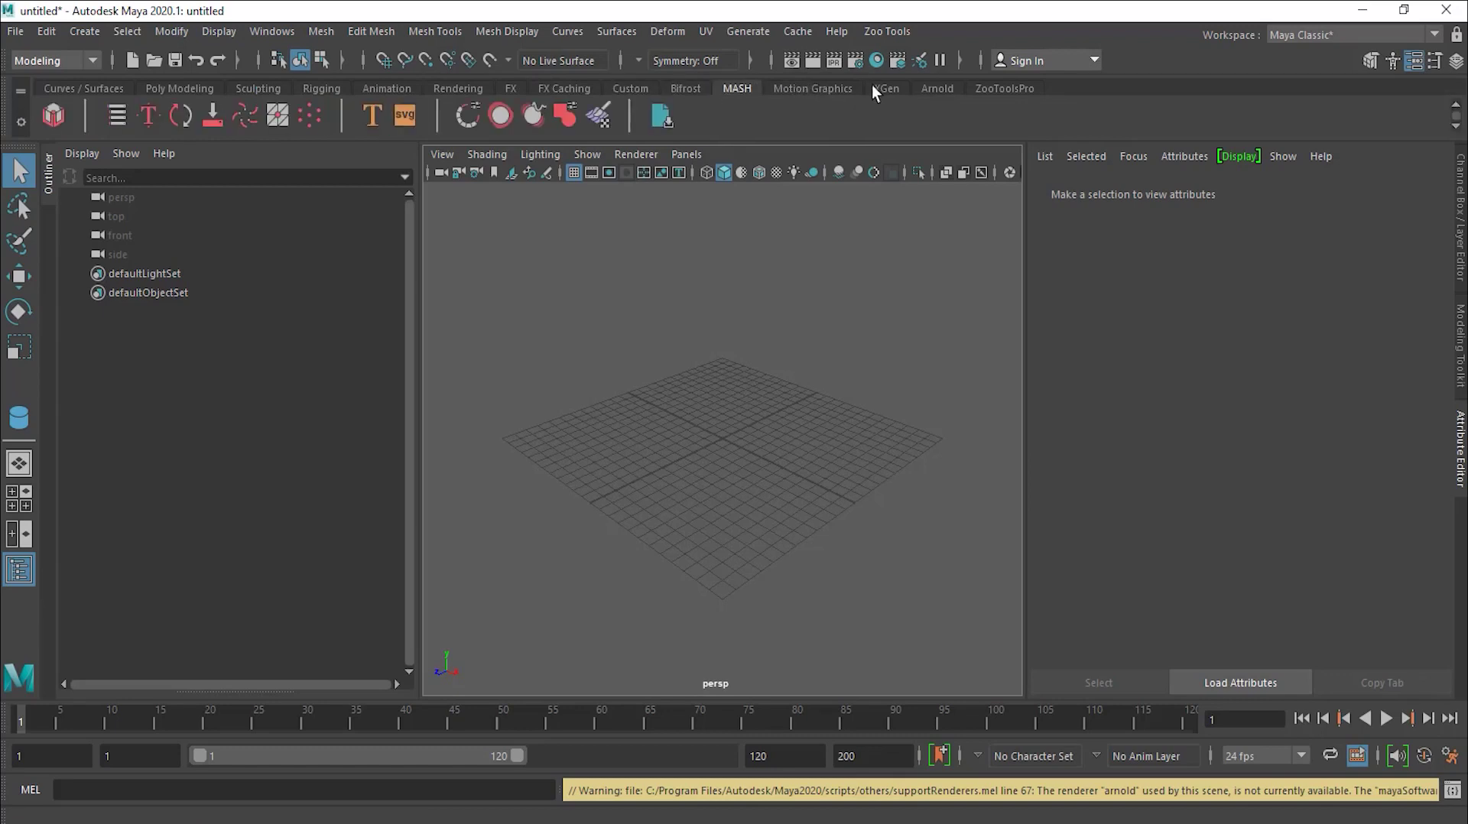
pyautogui.click(93, 86)
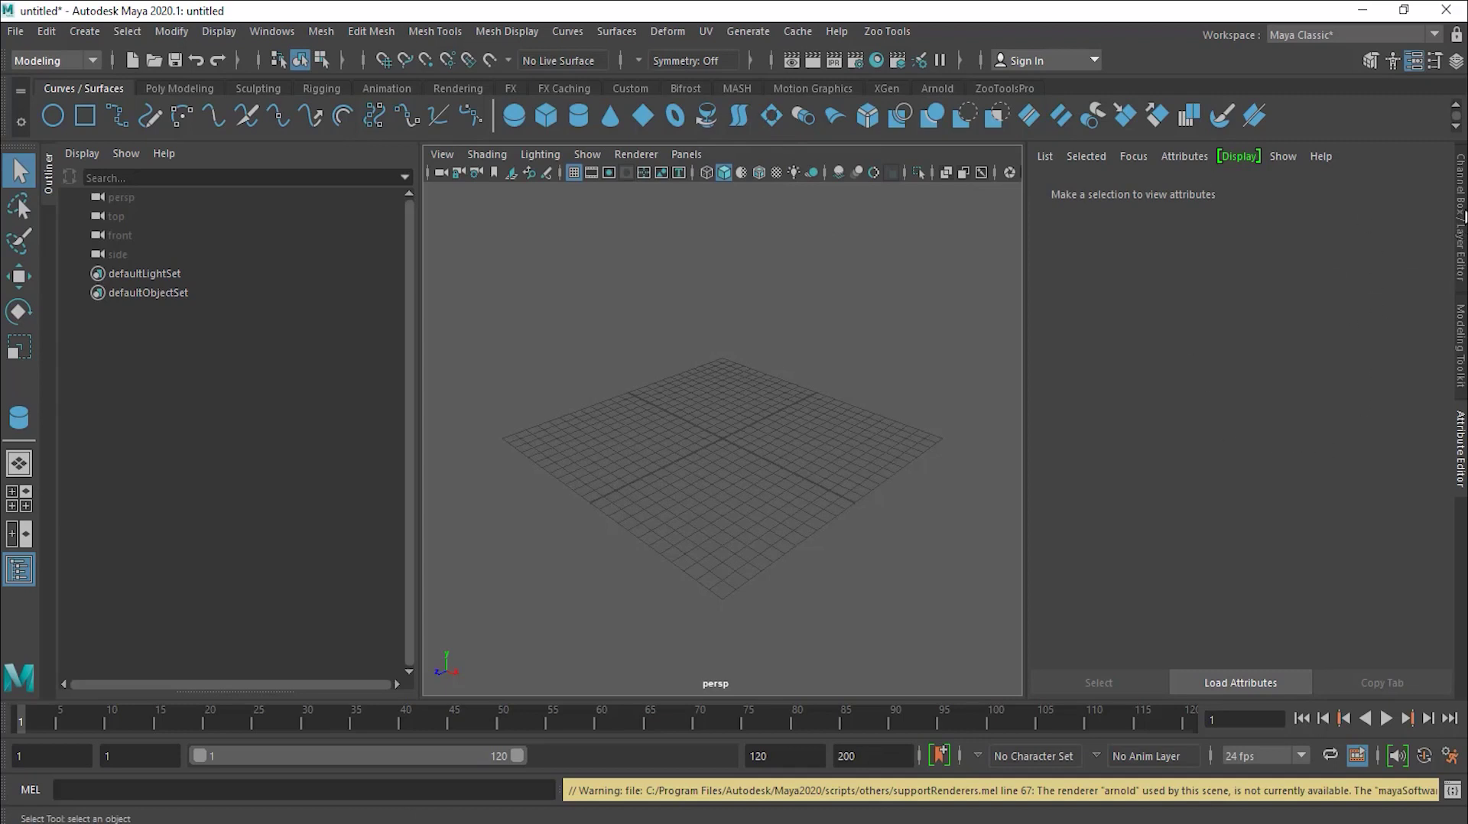
# Step: View the Channel Box / Layer Editor and the Modeling Toolkit, and return to the Attribute Editor
pyautogui.click(1461, 218)
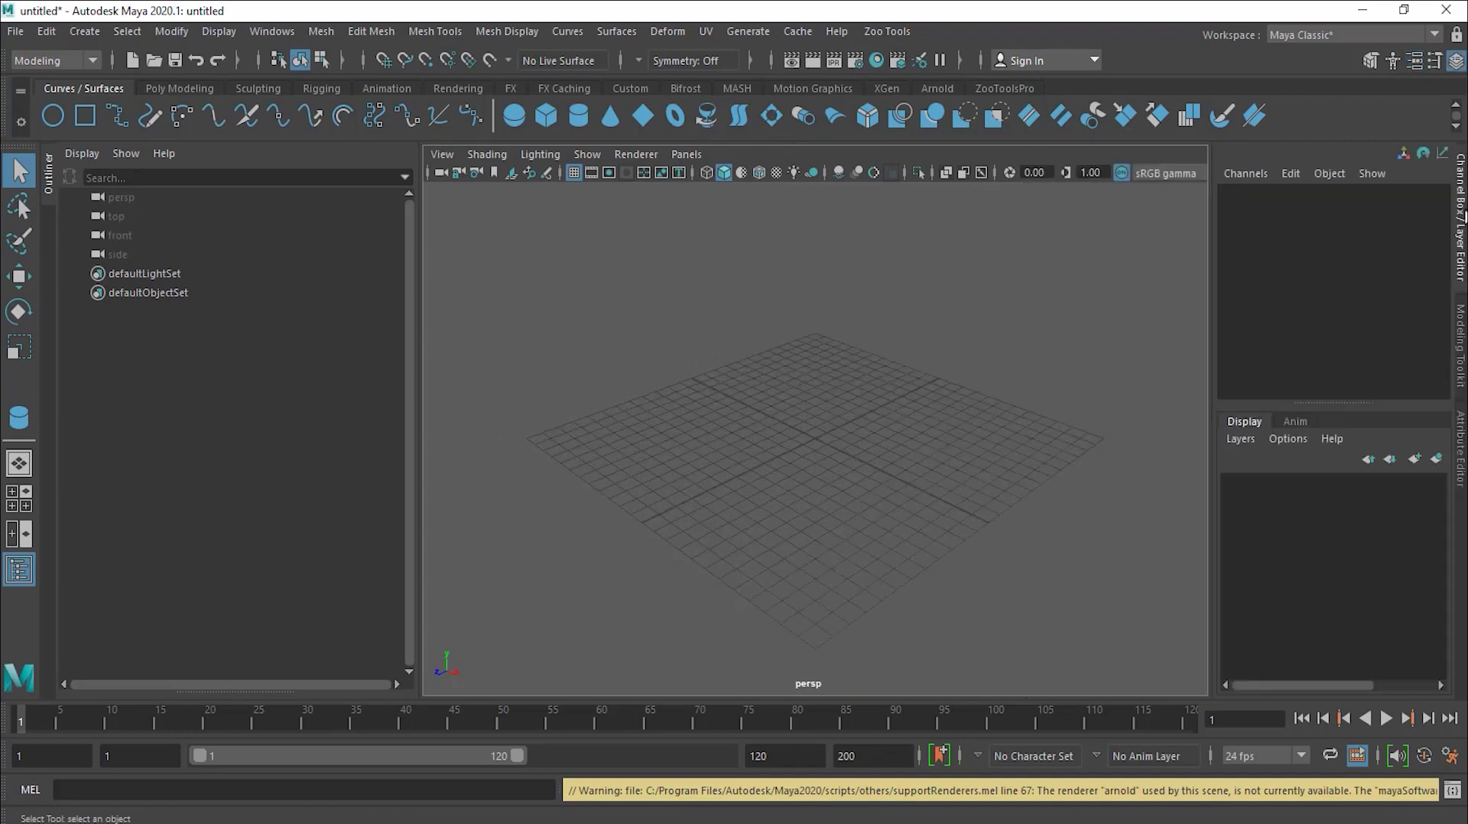
pyautogui.click(1461, 348)
pyautogui.click(1462, 465)
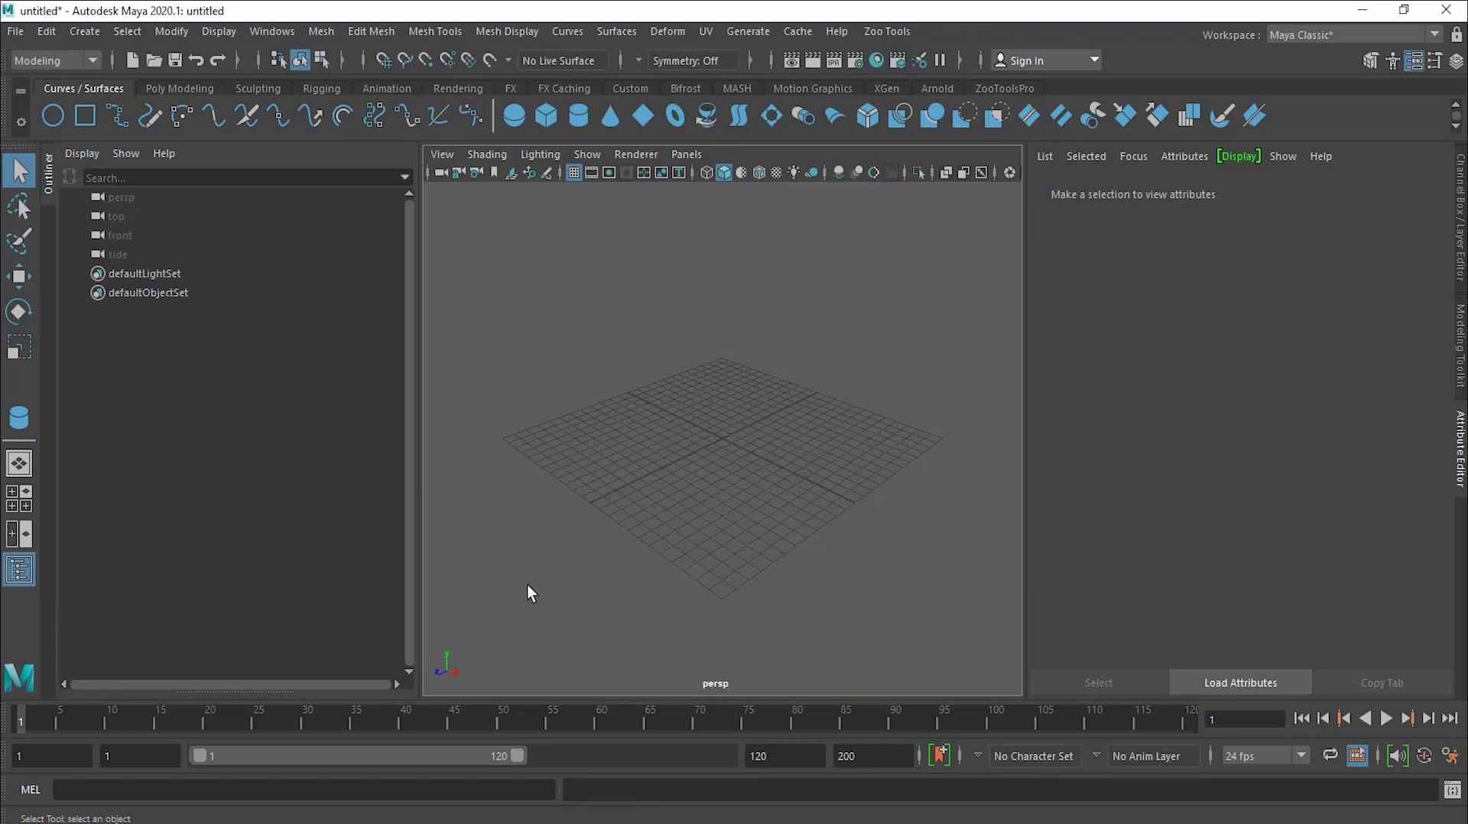
# Step: View the four-view layout, and open the recent scene first scene.mb without saving the untitled scene
pyautogui.click(24, 499)
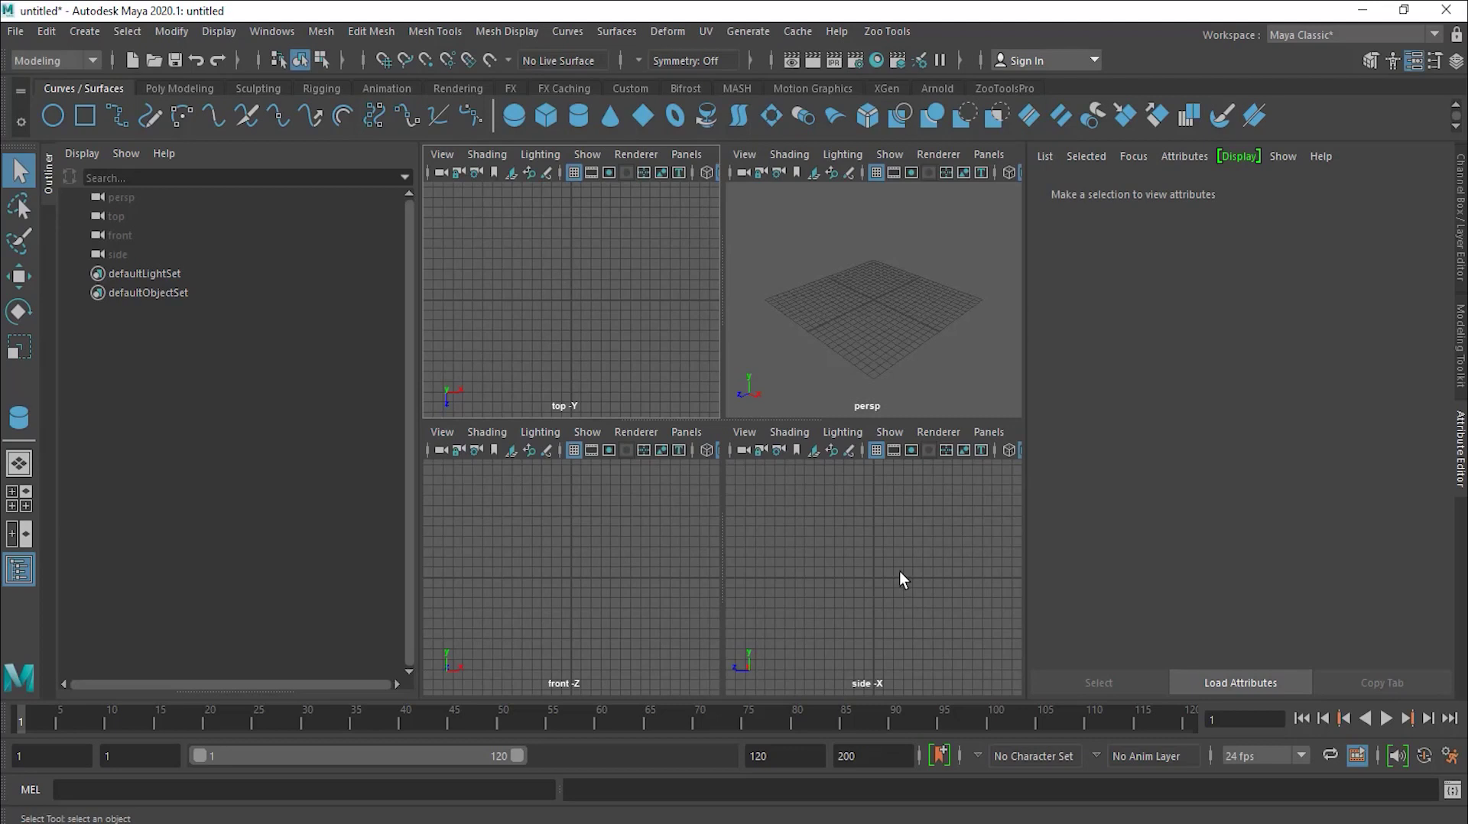
pyautogui.click(16, 32)
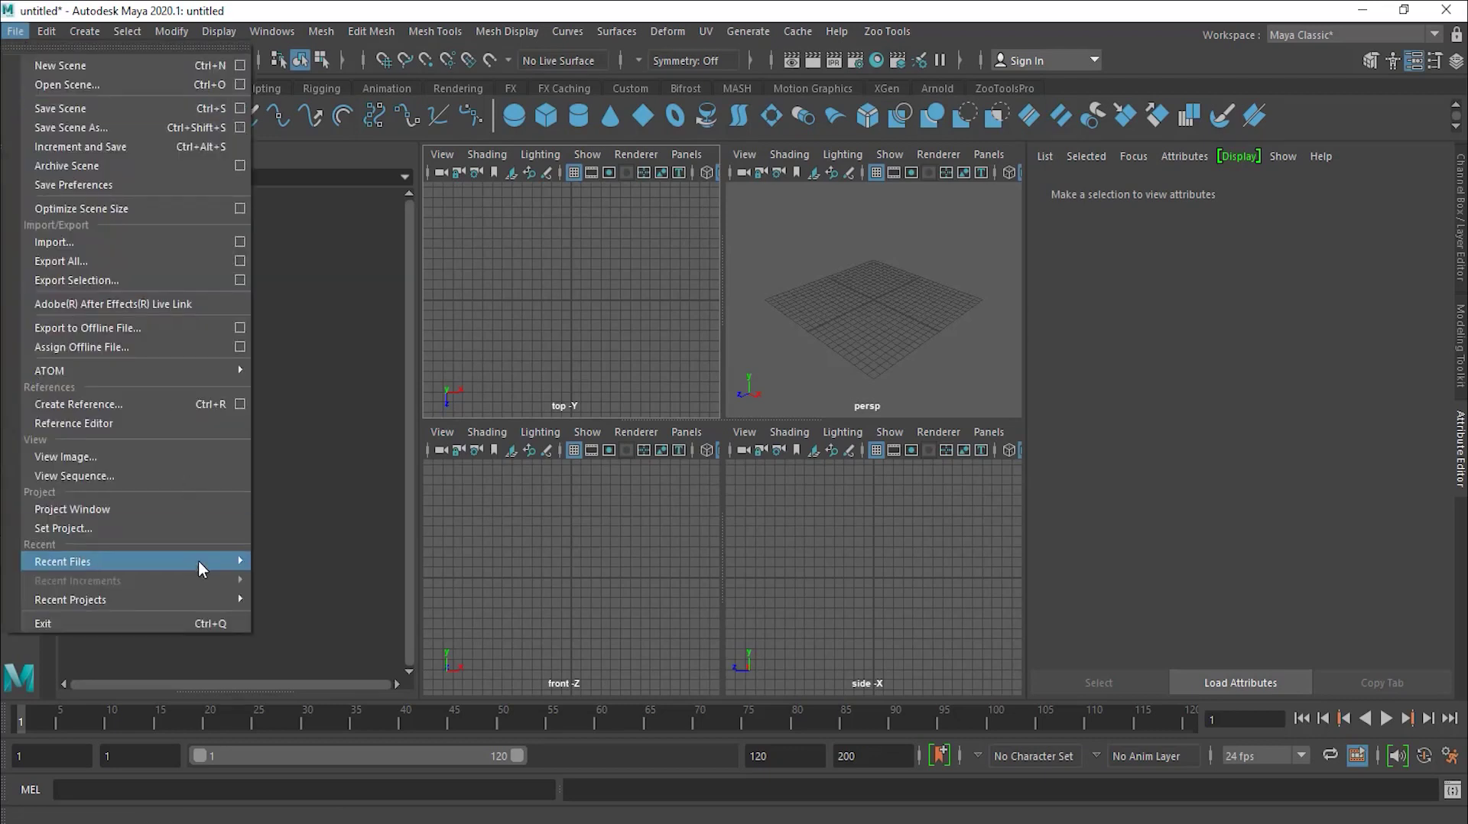
pyautogui.moveTo(198, 566)
pyautogui.click(390, 563)
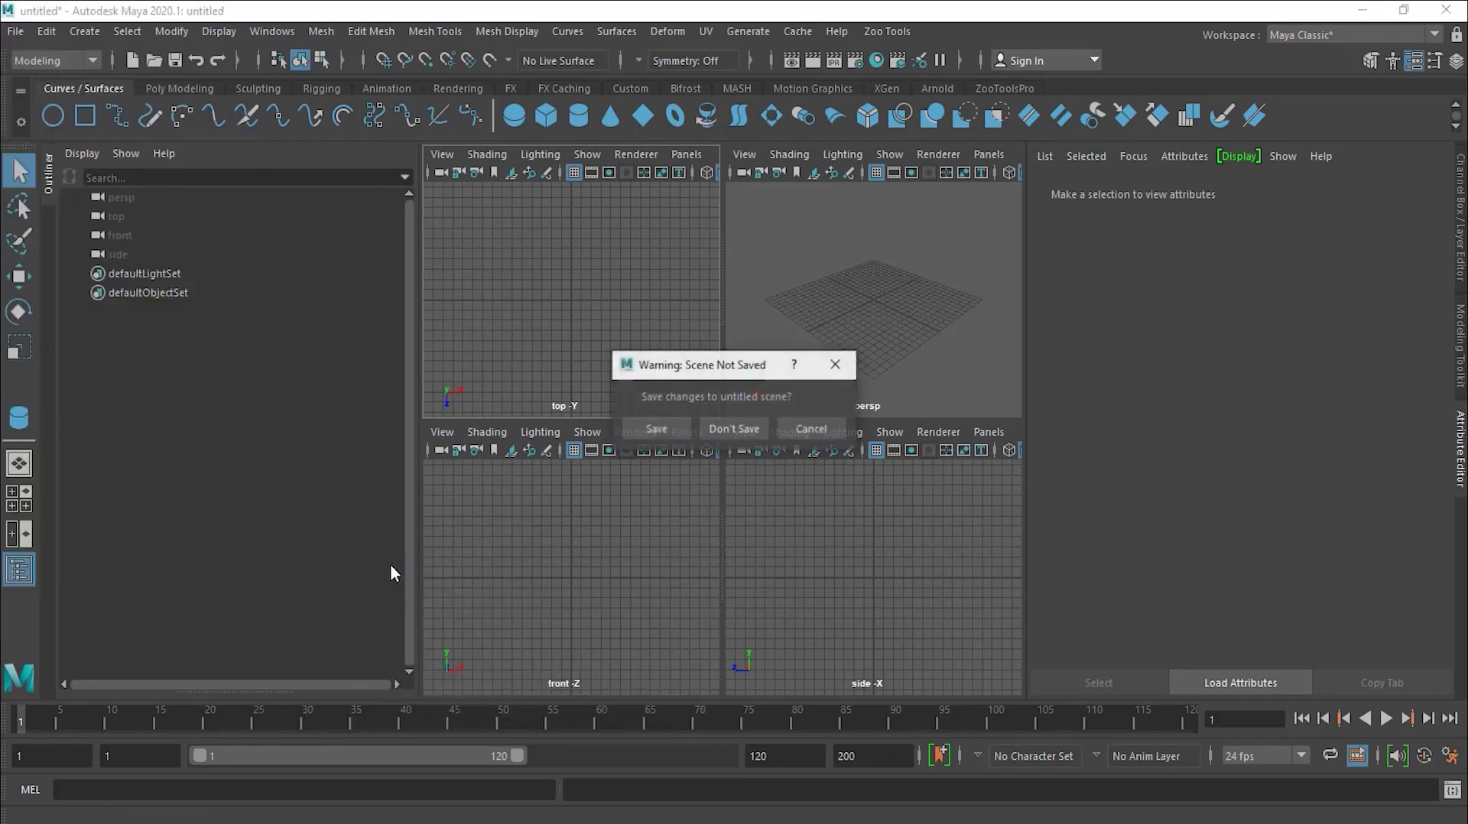
pyautogui.click(731, 429)
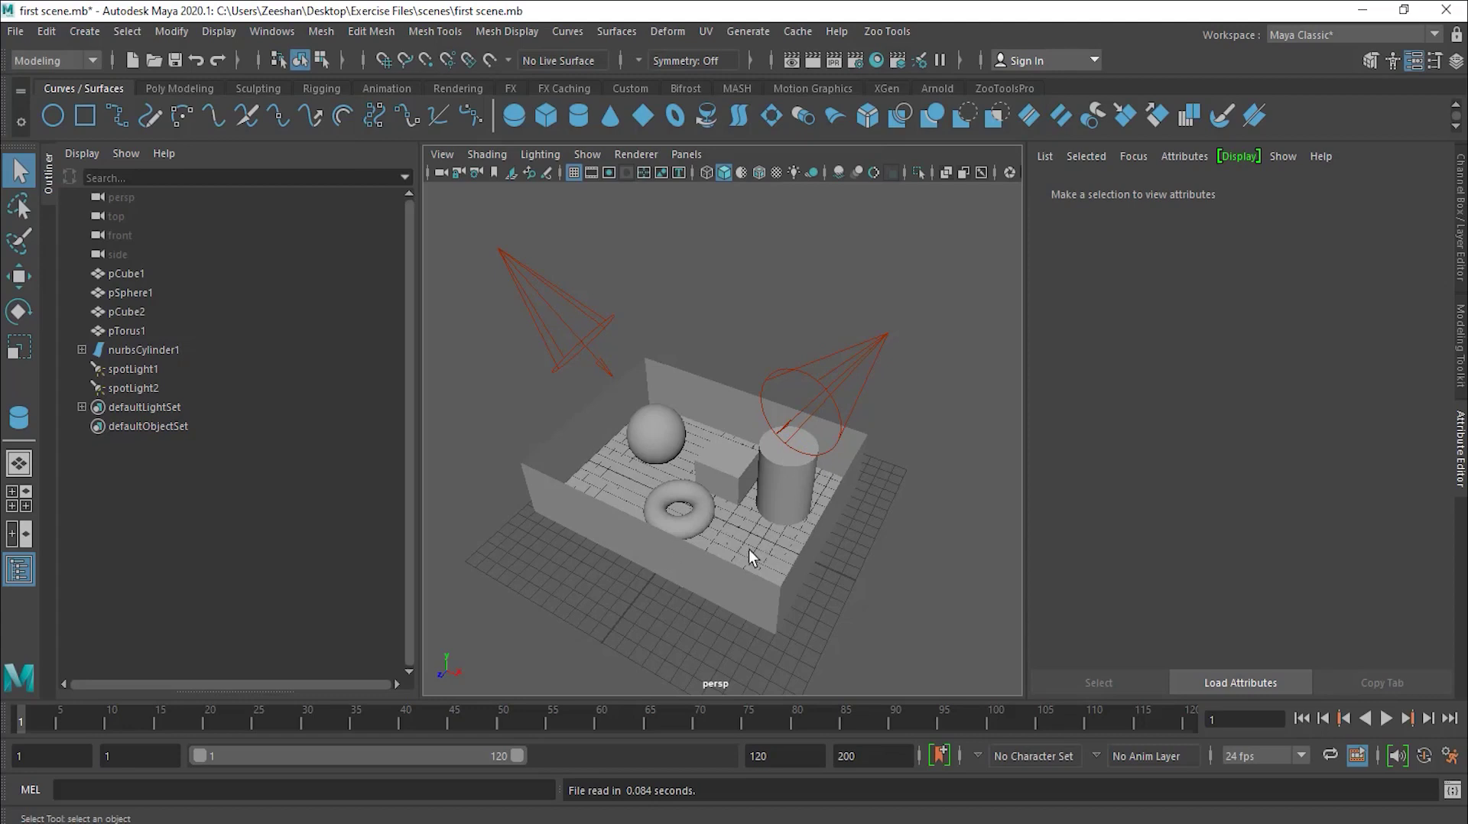
# Step: View the scene in the four-view and front/perspective layouts, toggle the Outliner, and return to the single perspective view
pyautogui.click(17, 501)
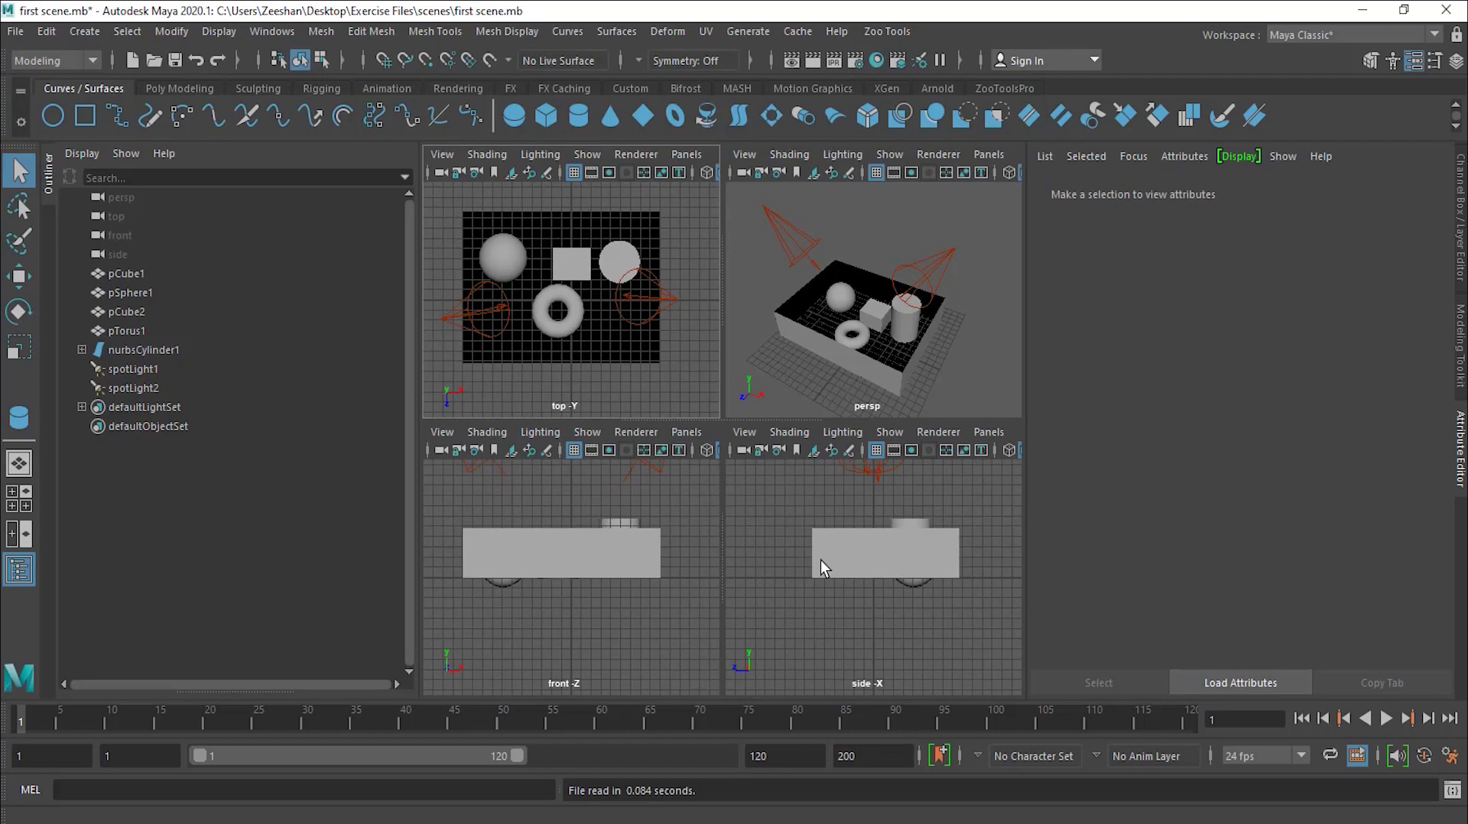
pyautogui.click(24, 535)
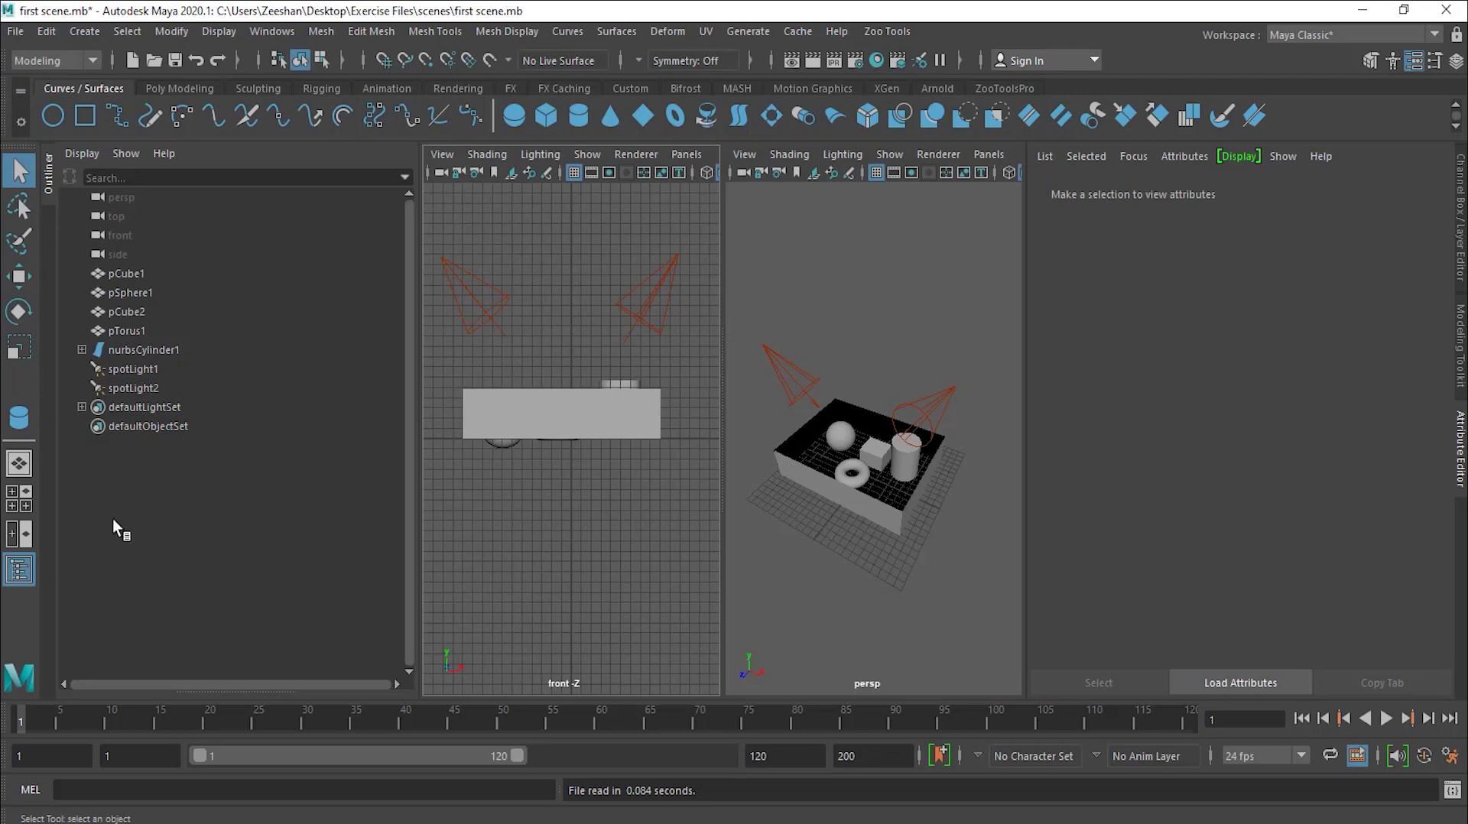
pyautogui.click(20, 582)
pyautogui.click(20, 583)
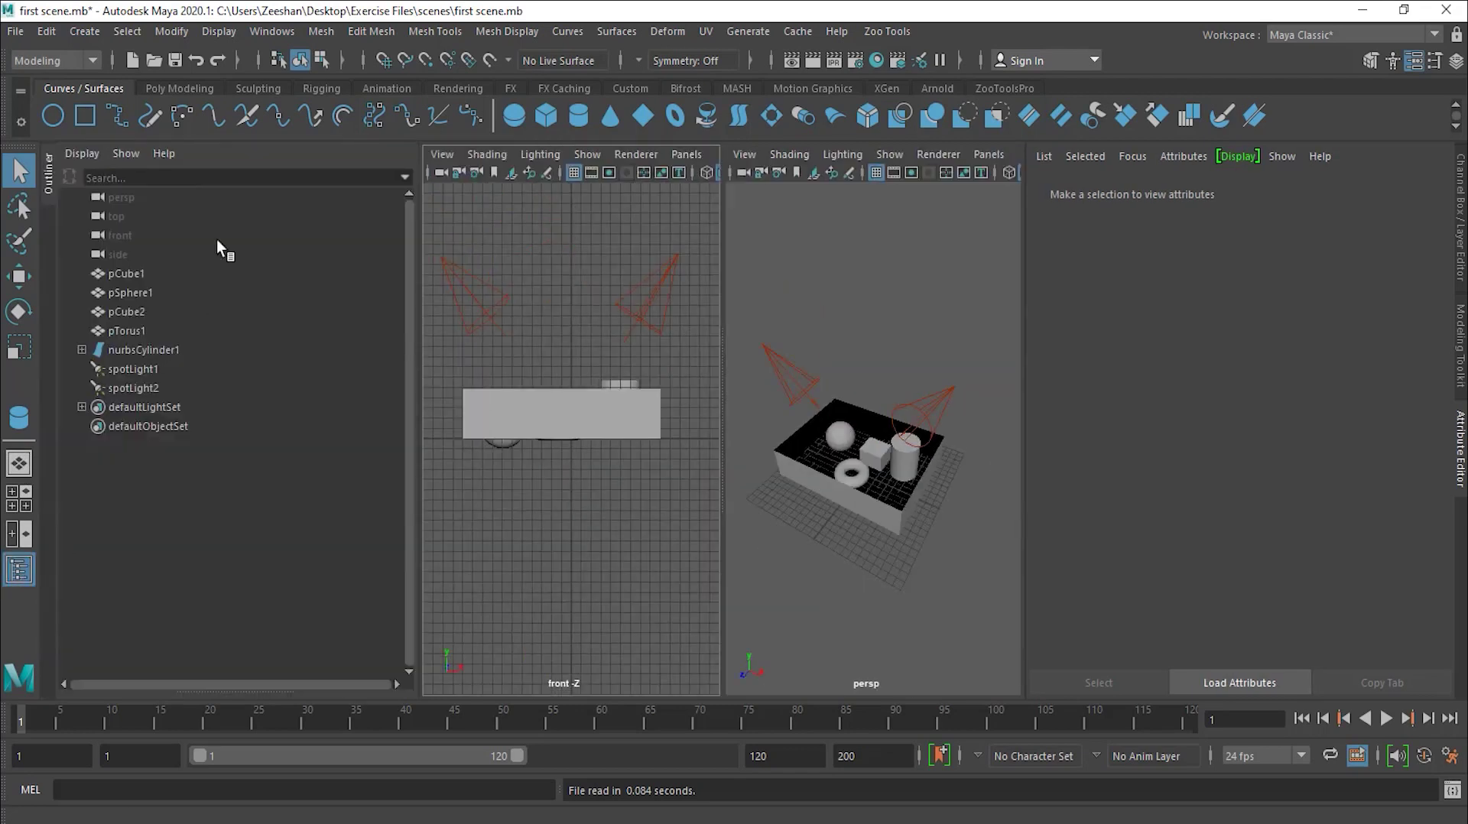
pyautogui.click(21, 583)
pyautogui.click(21, 583)
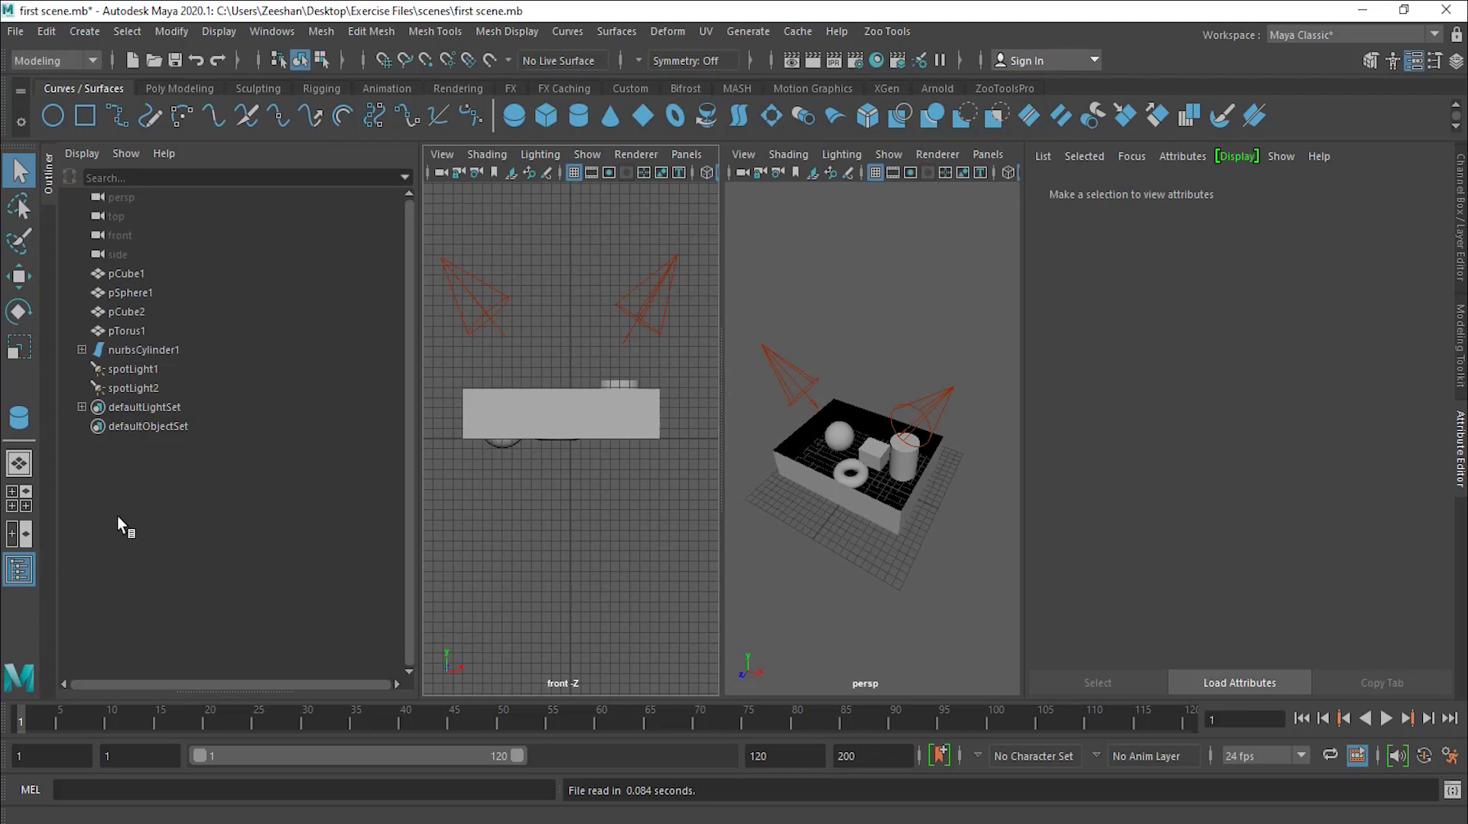
pyautogui.click(24, 465)
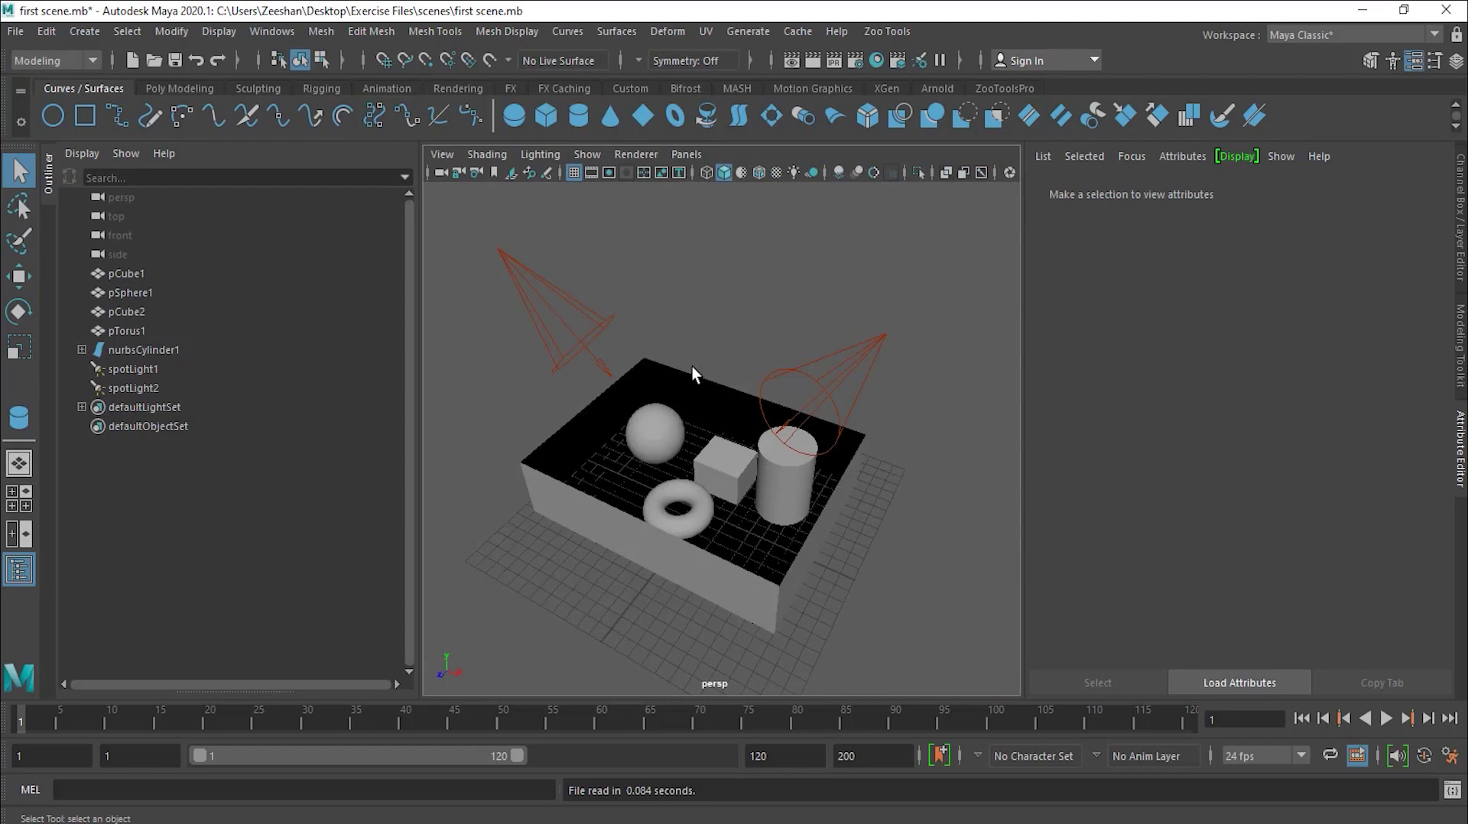
# Step: Sweep selection marquees over the empty areas around the box, and select the NURBS cylinder
pyautogui.moveTo(935, 439); pyautogui.dragTo(925, 530)
pyautogui.moveTo(984, 371); pyautogui.dragTo(975, 411)
pyautogui.moveTo(883, 234); pyautogui.dragTo(851, 263)
pyautogui.moveTo(711, 219); pyautogui.dragTo(906, 321)
pyautogui.moveTo(463, 421); pyautogui.dragTo(531, 541)
pyautogui.moveTo(452, 354); pyautogui.dragTo(480, 428)
pyautogui.moveTo(436, 312); pyautogui.dragTo(469, 342)
pyautogui.moveTo(765, 245); pyautogui.dragTo(831, 257)
pyautogui.click(711, 592)
pyautogui.click(787, 474)
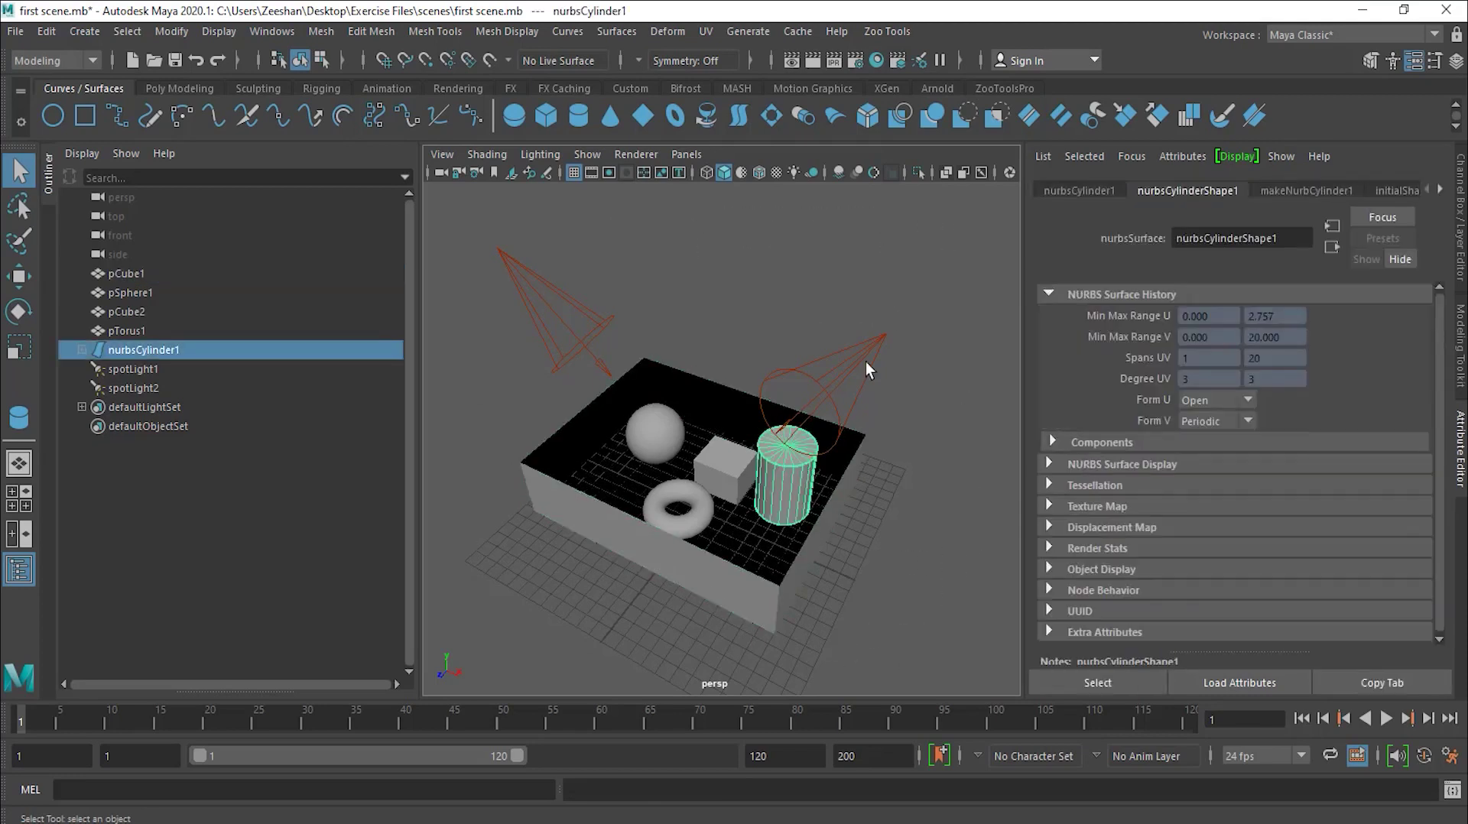
# Step: Try selecting different combinations of the spot lights, box, sphere, cube and torus, and clear the selection
pyautogui.click(868, 354)
pyautogui.click(870, 346)
pyautogui.click(734, 428)
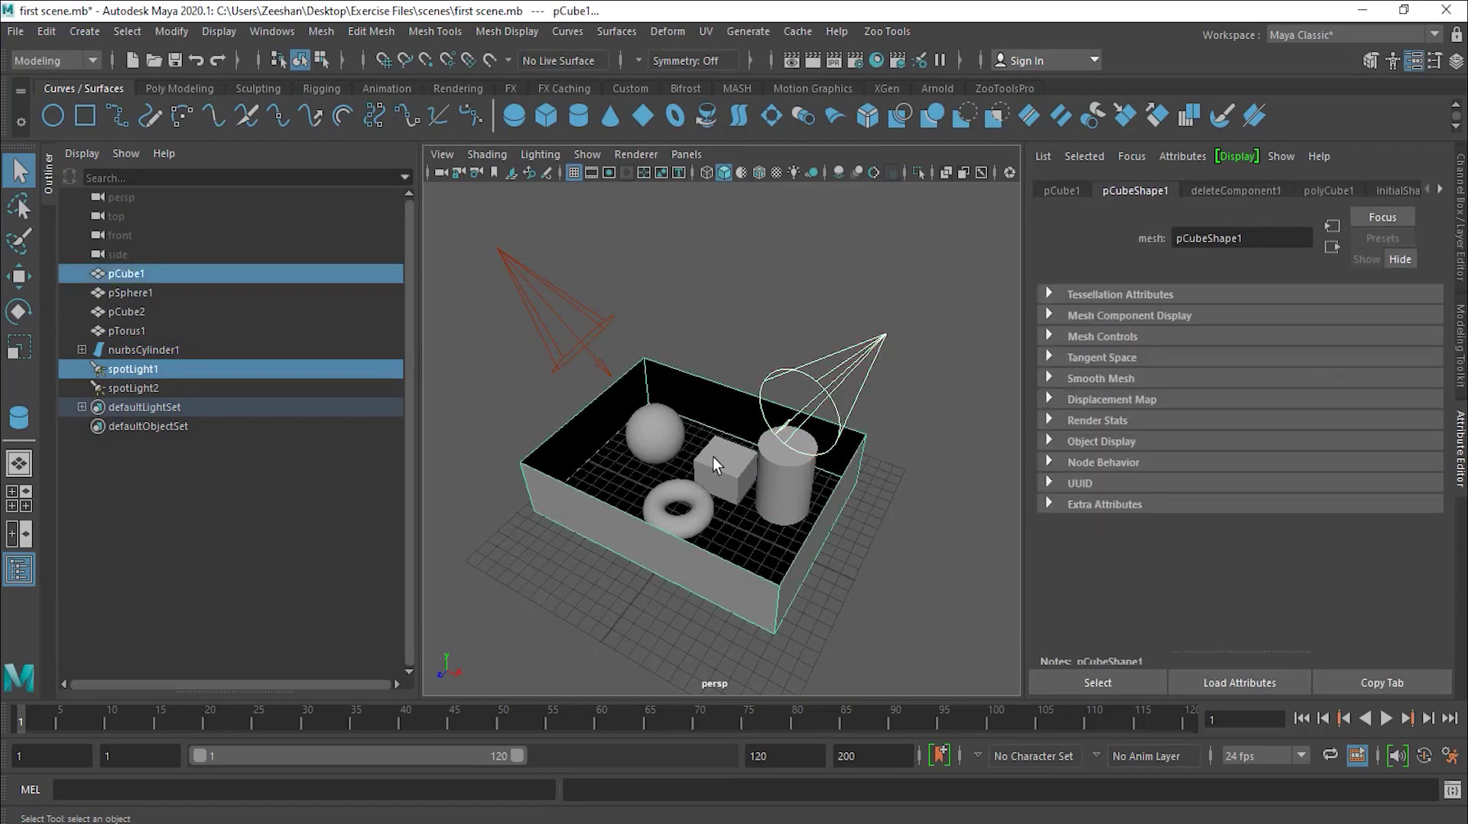
pyautogui.keyDown('shift'); pyautogui.click(715, 459); pyautogui.keyUp('shift')
pyautogui.keyDown('shift'); pyautogui.click(673, 520); pyautogui.keyUp('shift')
pyautogui.keyDown('shift'); pyautogui.click(654, 428); pyautogui.keyUp('shift')
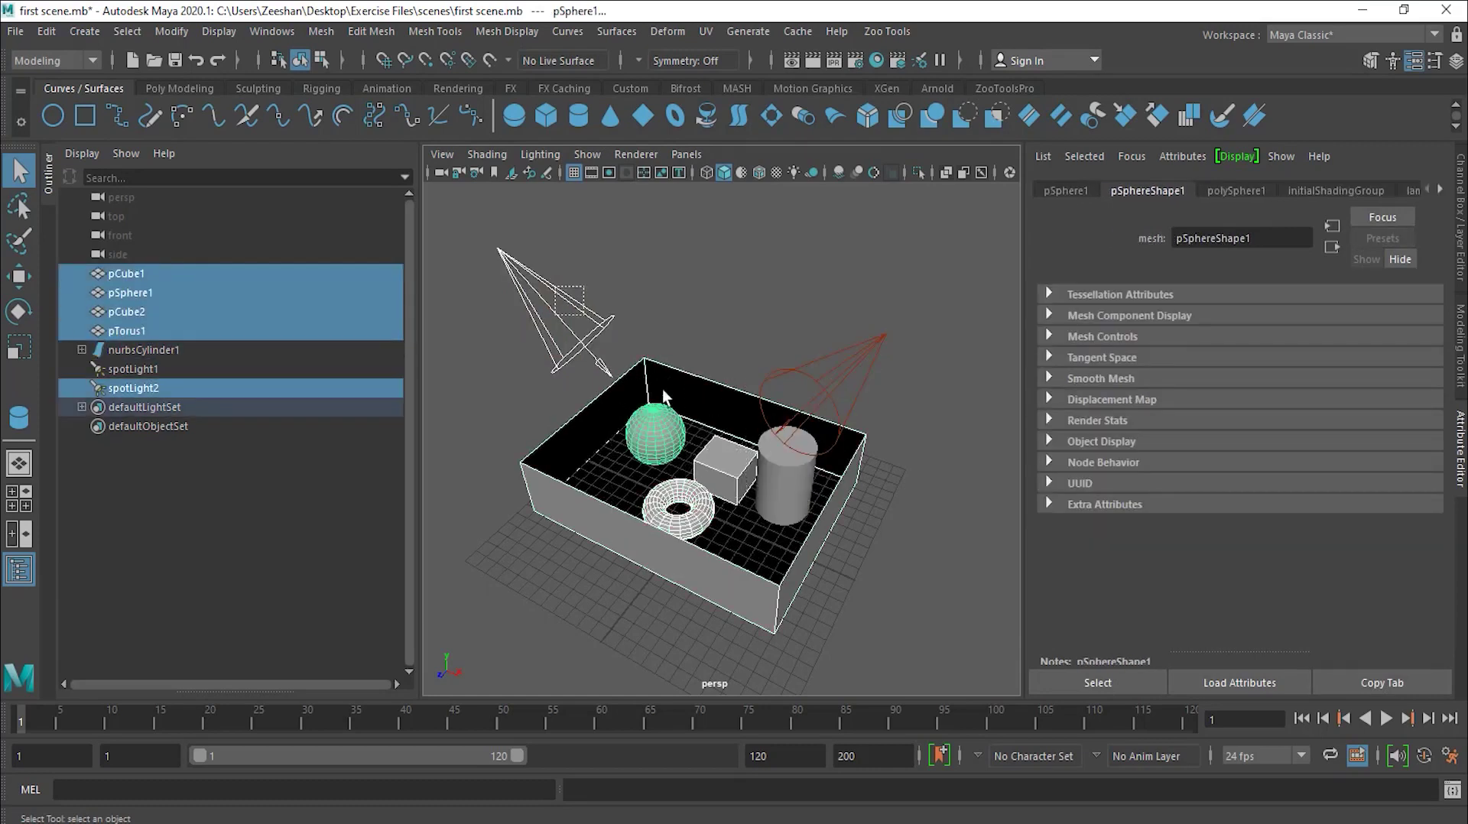
pyautogui.keyDown('shift'); pyautogui.click(654, 433); pyautogui.keyUp('shift')
pyautogui.keyDown('shift'); pyautogui.click(723, 459); pyautogui.keyUp('shift')
pyautogui.moveTo(959, 432); pyautogui.dragTo(959, 432)
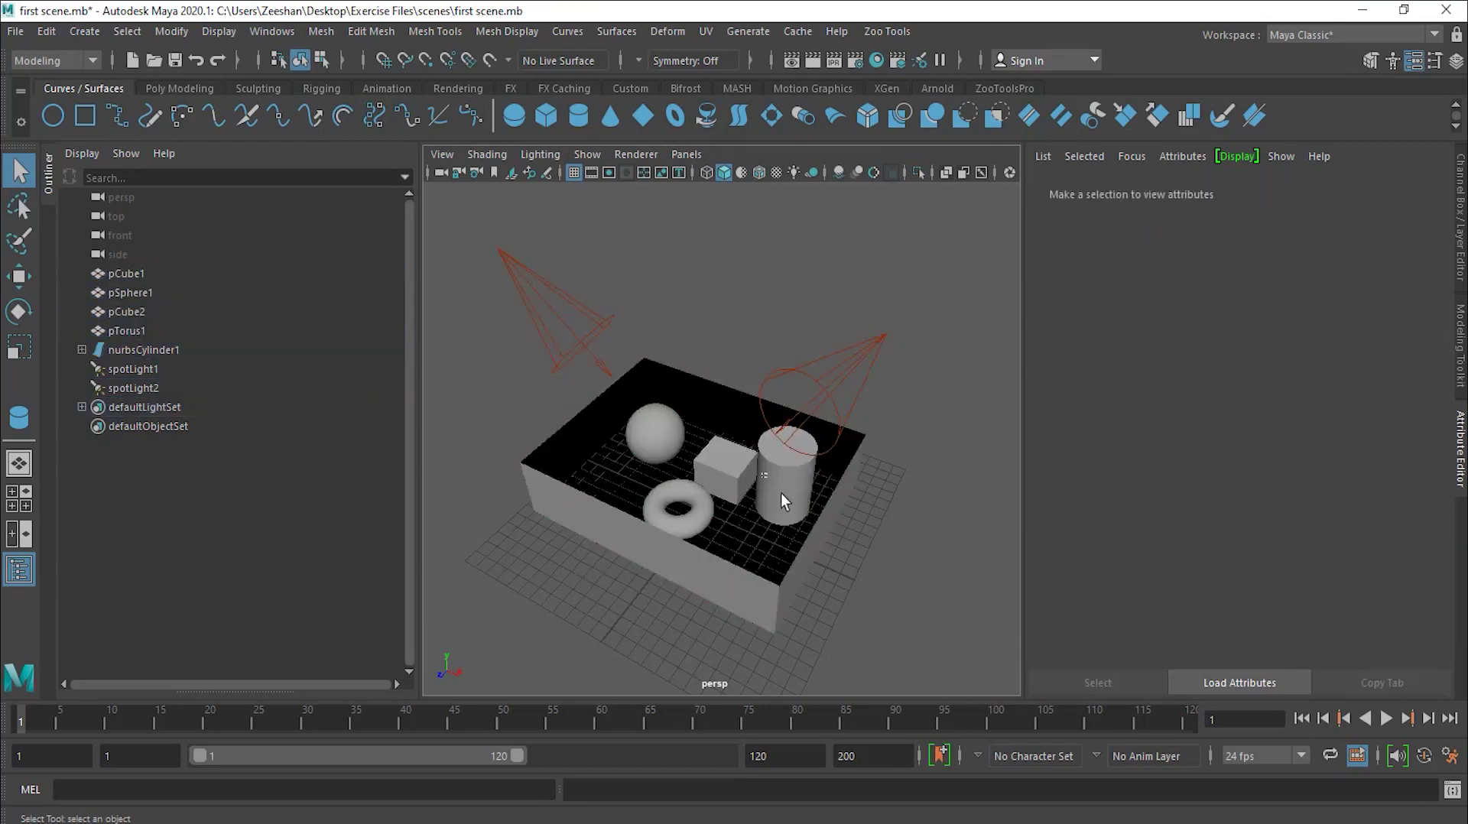
# Step: Marquee-select the cylinder with the box, replace it with the sphere, cube, torus, box and spotLight2, and deselect everything
pyautogui.click(764, 474)
pyautogui.keyDown('shift'); pyautogui.click(856, 548); pyautogui.keyUp('shift')
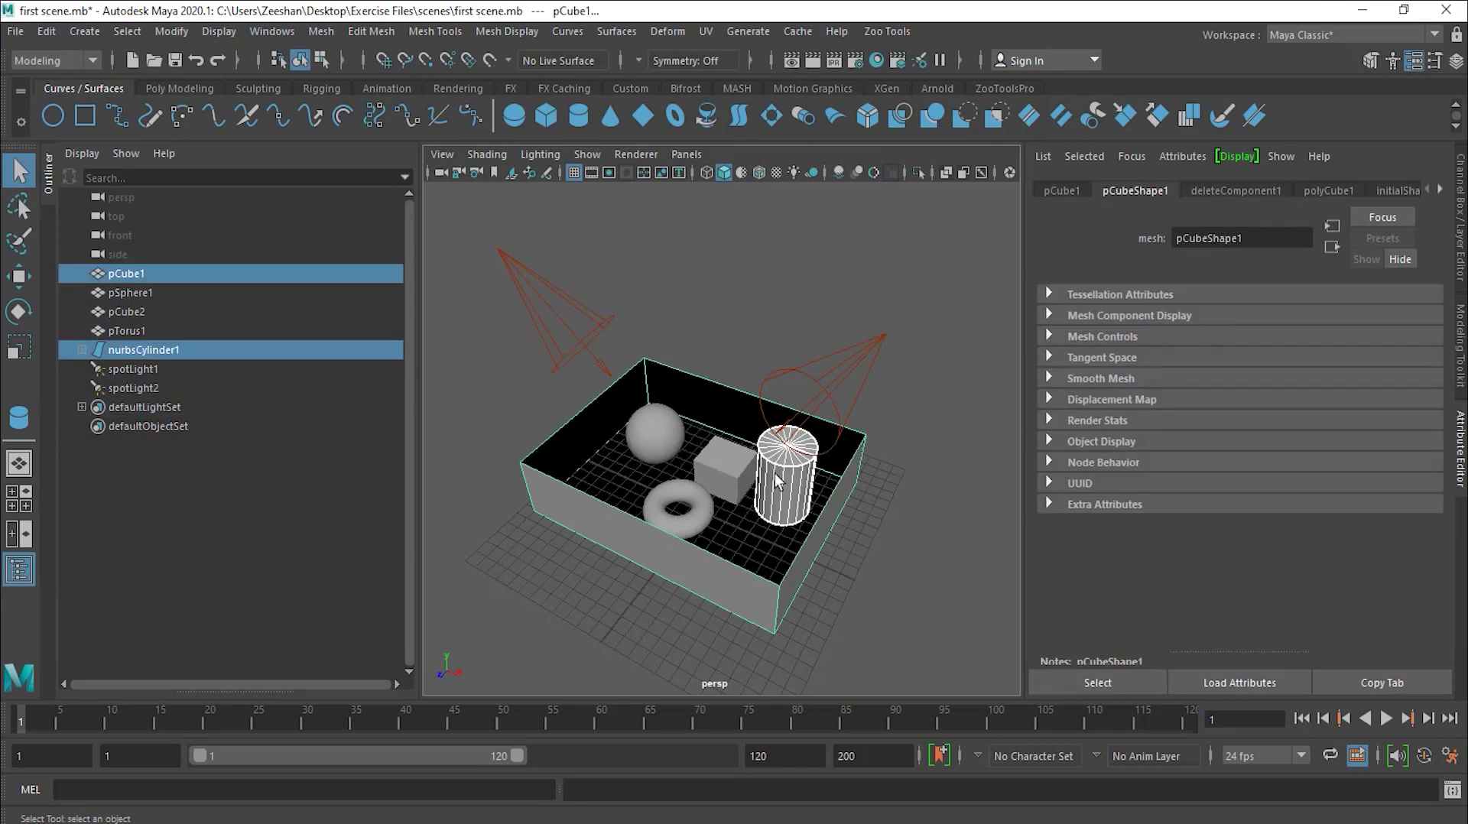
pyautogui.moveTo(567, 346); pyautogui.dragTo(742, 520)
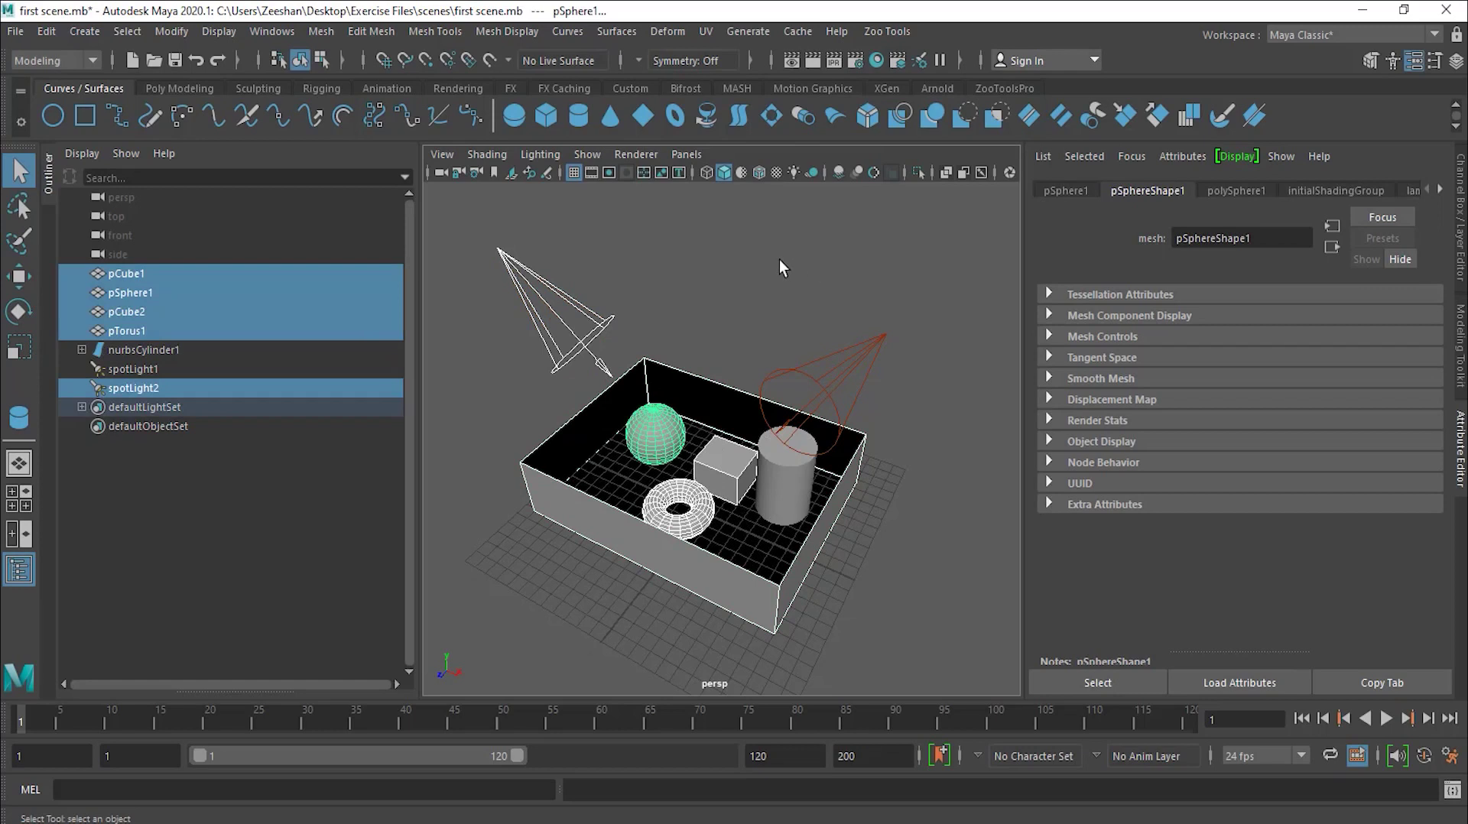
pyautogui.click(854, 235)
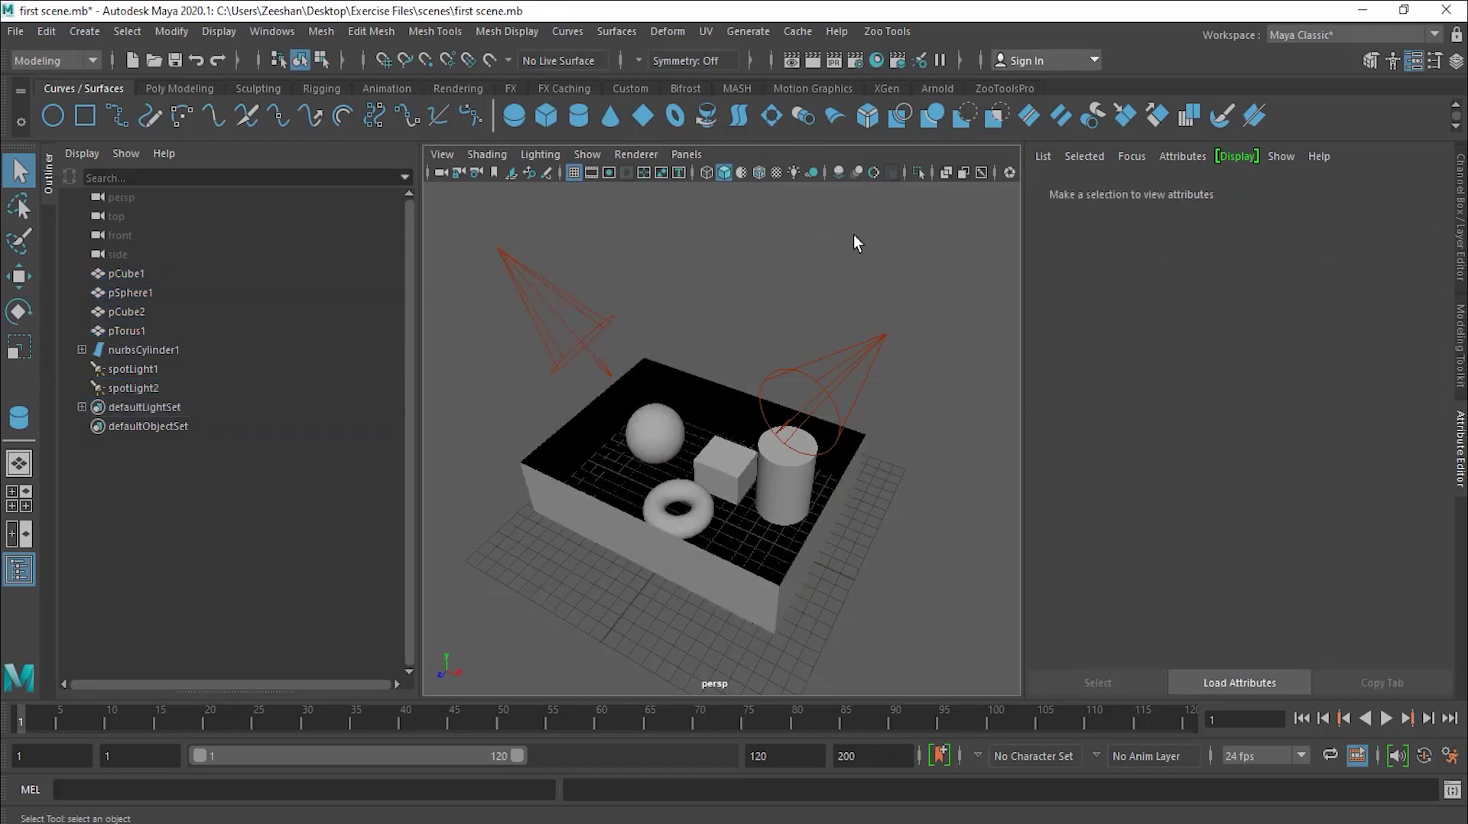
# Step: Look over the undo, delete, duplicate and hierarchy commands among the Edit commands
pyautogui.click(47, 31)
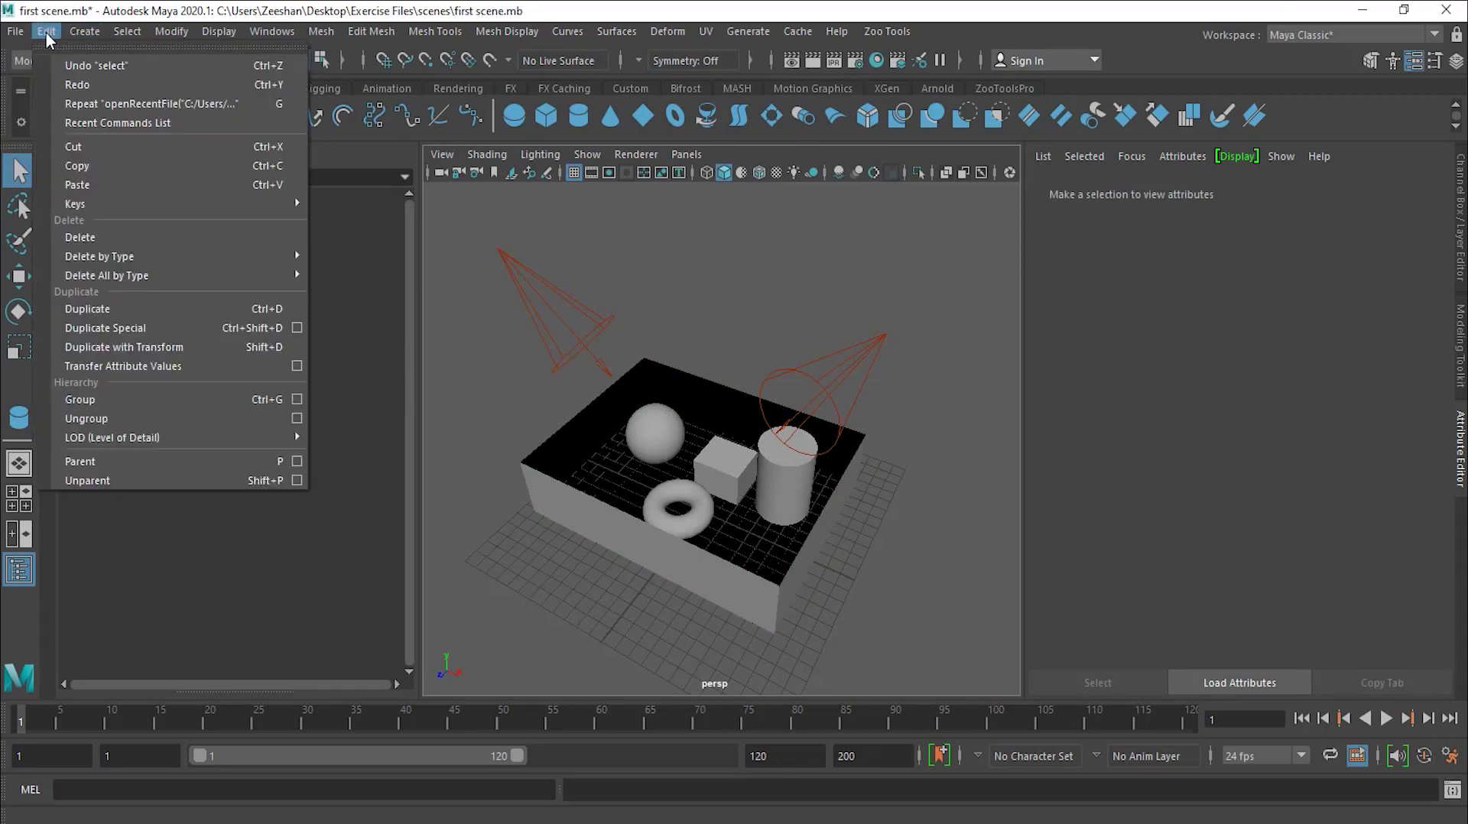
pyautogui.click(776, 263)
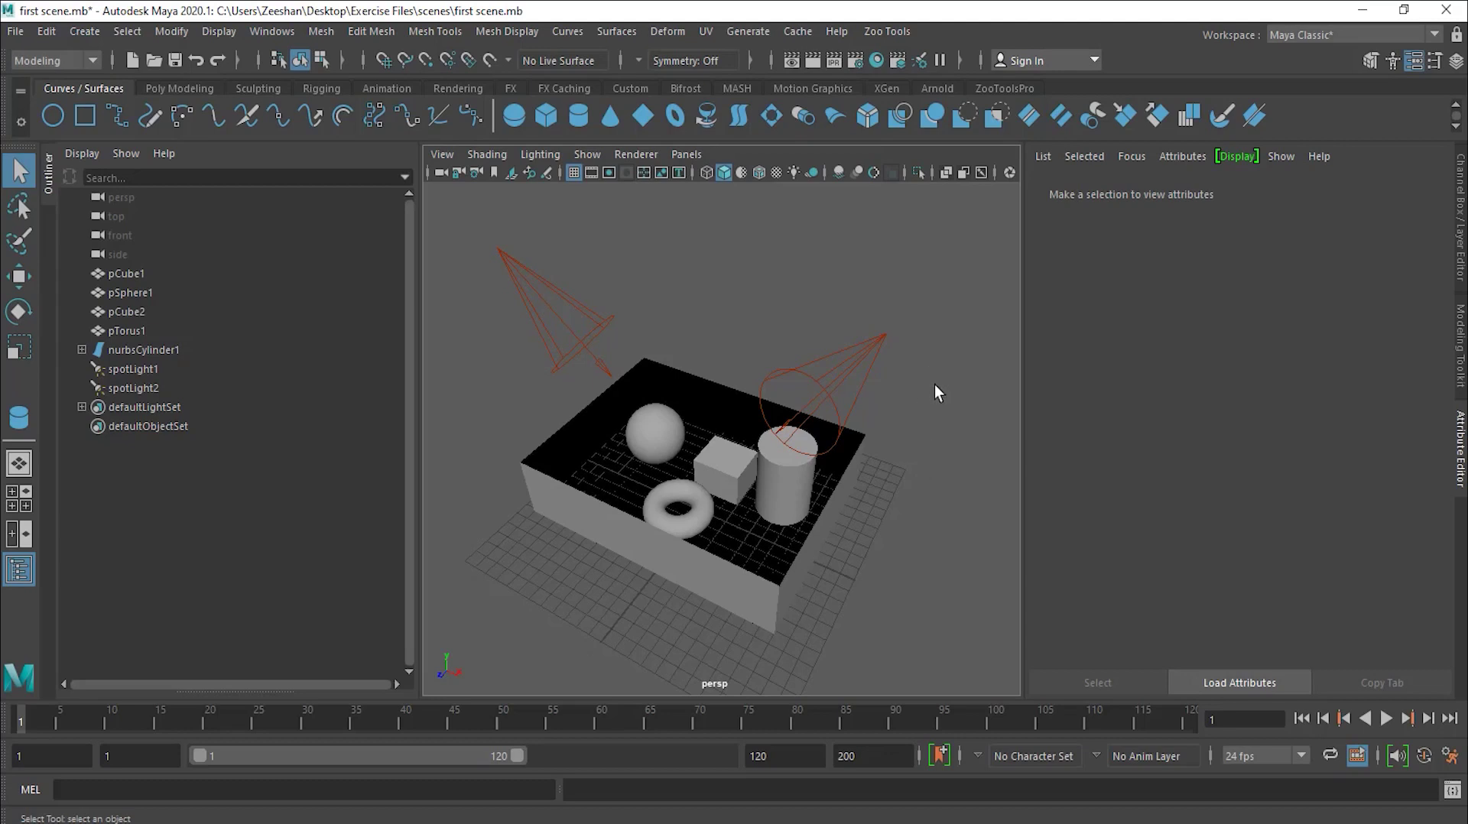
# Step: Orbit, zoom and pan the perspective view around the box and its lights
pyautogui.moveTo(939, 387)
pyautogui.keyDown('alt'); pyautogui.mouseDown()
pyautogui.moveTo(903, 405)
pyautogui.moveTo(754, 400)
pyautogui.moveTo(600, 373)
pyautogui.moveTo(574, 351)
pyautogui.moveTo(669, 334)
pyautogui.moveTo(1108, 351)
pyautogui.moveTo(1062, 390)
pyautogui.moveTo(904, 368)
pyautogui.moveTo(946, 362)
pyautogui.moveTo(936, 393)
pyautogui.moveTo(934, 371)
pyautogui.moveTo(934, 387)
pyautogui.moveTo(626, 347)
pyautogui.moveTo(721, 367)
pyautogui.moveTo(986, 360)
pyautogui.moveTo(924, 380)
pyautogui.moveTo(937, 378)
pyautogui.mouseUp(); pyautogui.keyUp('alt')
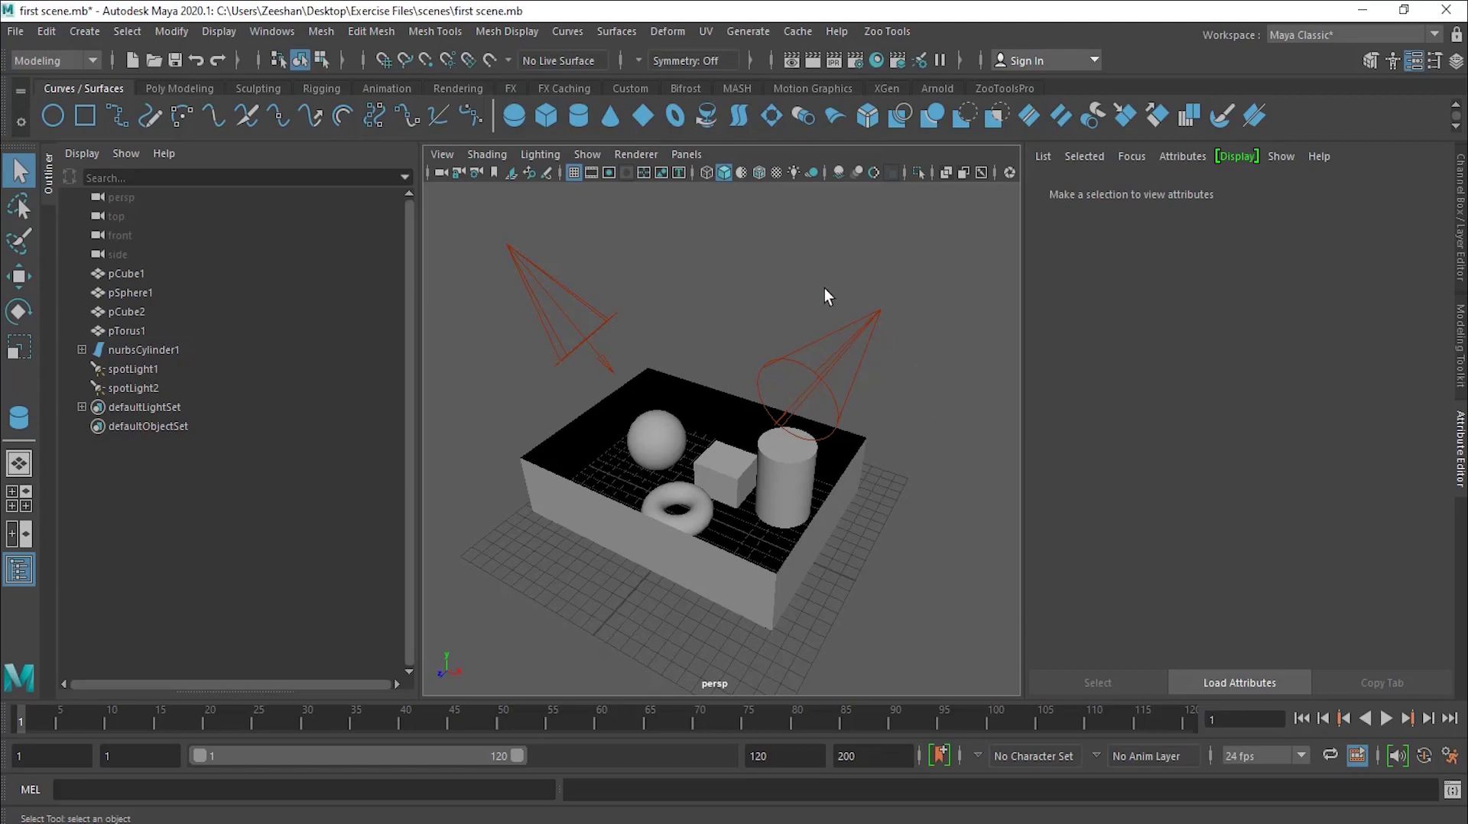
pyautogui.keyDown('alt'); pyautogui.moveTo(765, 303); pyautogui.dragTo(737, 327, button='right'); pyautogui.keyUp('alt')
pyautogui.moveTo(800, 307)
pyautogui.keyDown('alt'); pyautogui.mouseDown()
pyautogui.moveTo(597, 329)
pyautogui.moveTo(495, 295)
pyautogui.moveTo(1023, 291)
pyautogui.moveTo(492, 306)
pyautogui.moveTo(882, 298)
pyautogui.moveTo(790, 301)
pyautogui.mouseUp(); pyautogui.keyUp('alt')
pyautogui.keyDown('alt'); pyautogui.moveTo(790, 302); pyautogui.dragTo(696, 298, button='right'); pyautogui.keyUp('alt')
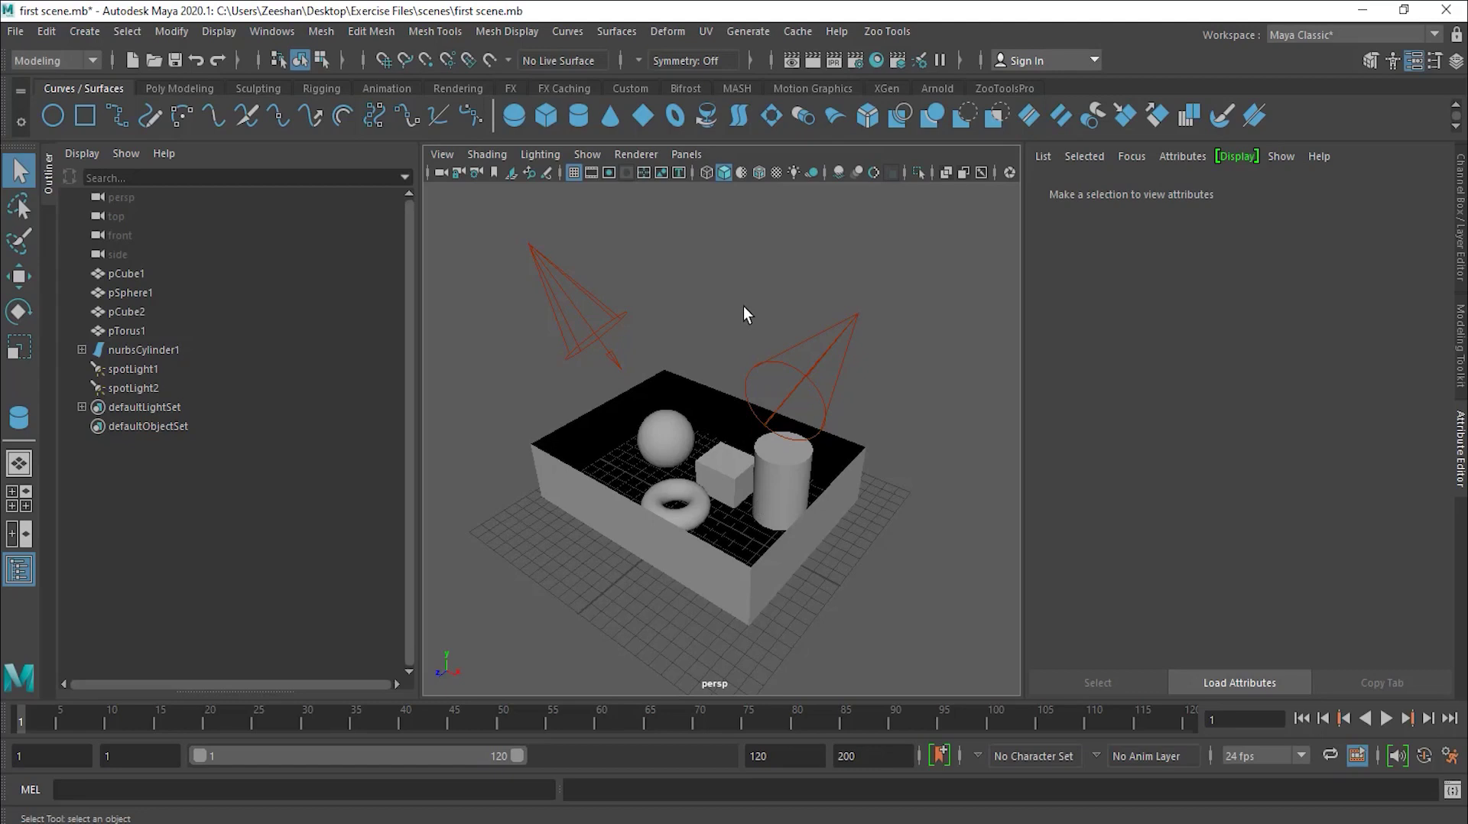
pyautogui.keyDown('alt'); pyautogui.moveTo(744, 307); pyautogui.dragTo(744, 306, button='middle'); pyautogui.keyUp('alt')
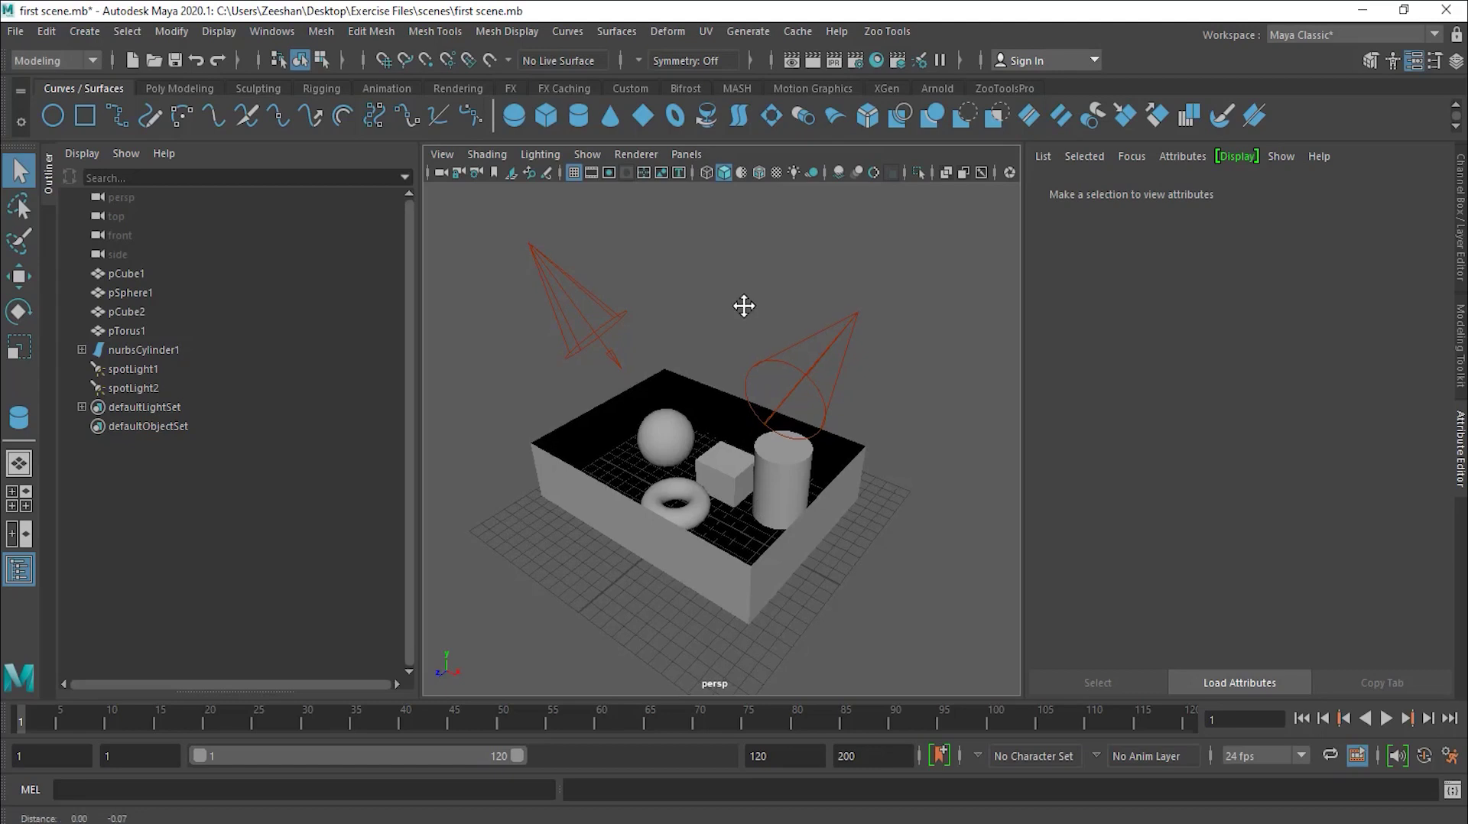
pyautogui.moveTo(744, 306)
pyautogui.keyDown('alt'); pyautogui.mouseDown(button='middle')
pyautogui.moveTo(809, 353)
pyautogui.moveTo(816, 258)
pyautogui.moveTo(681, 320)
pyautogui.moveTo(791, 421)
pyautogui.moveTo(901, 337)
pyautogui.moveTo(764, 255)
pyautogui.moveTo(688, 370)
pyautogui.moveTo(822, 376)
pyautogui.moveTo(826, 288)
pyautogui.moveTo(711, 294)
pyautogui.moveTo(822, 390)
pyautogui.moveTo(829, 287)
pyautogui.moveTo(708, 318)
pyautogui.moveTo(839, 368)
pyautogui.moveTo(764, 282)
pyautogui.moveTo(741, 296)
pyautogui.mouseUp(button='middle'); pyautogui.keyUp('alt')
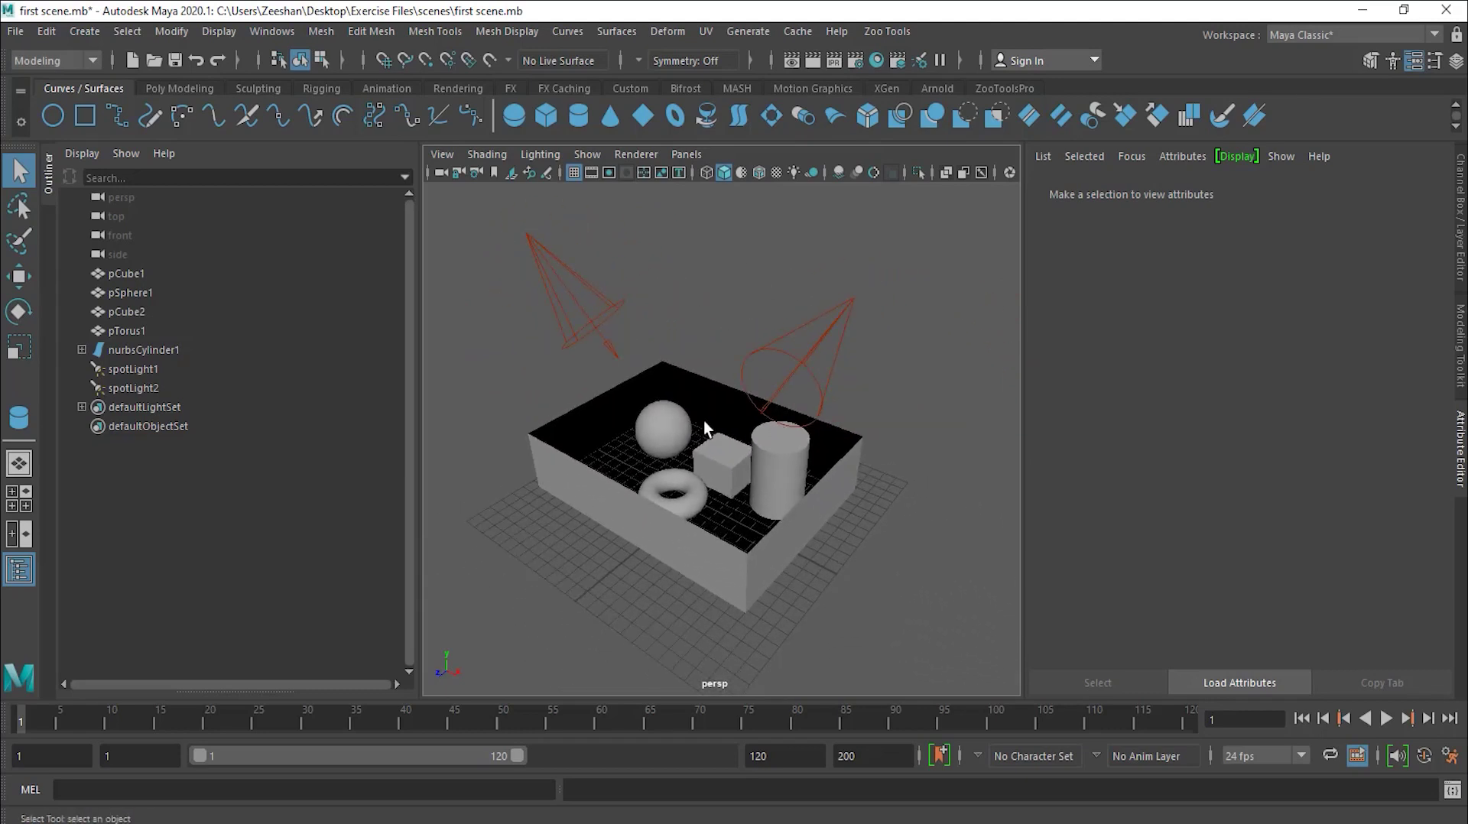
# Step: Zoom in on the objects inside the box and out again repeatedly, and orbit to a view of the whole scene
pyautogui.scroll(2, 703, 421)
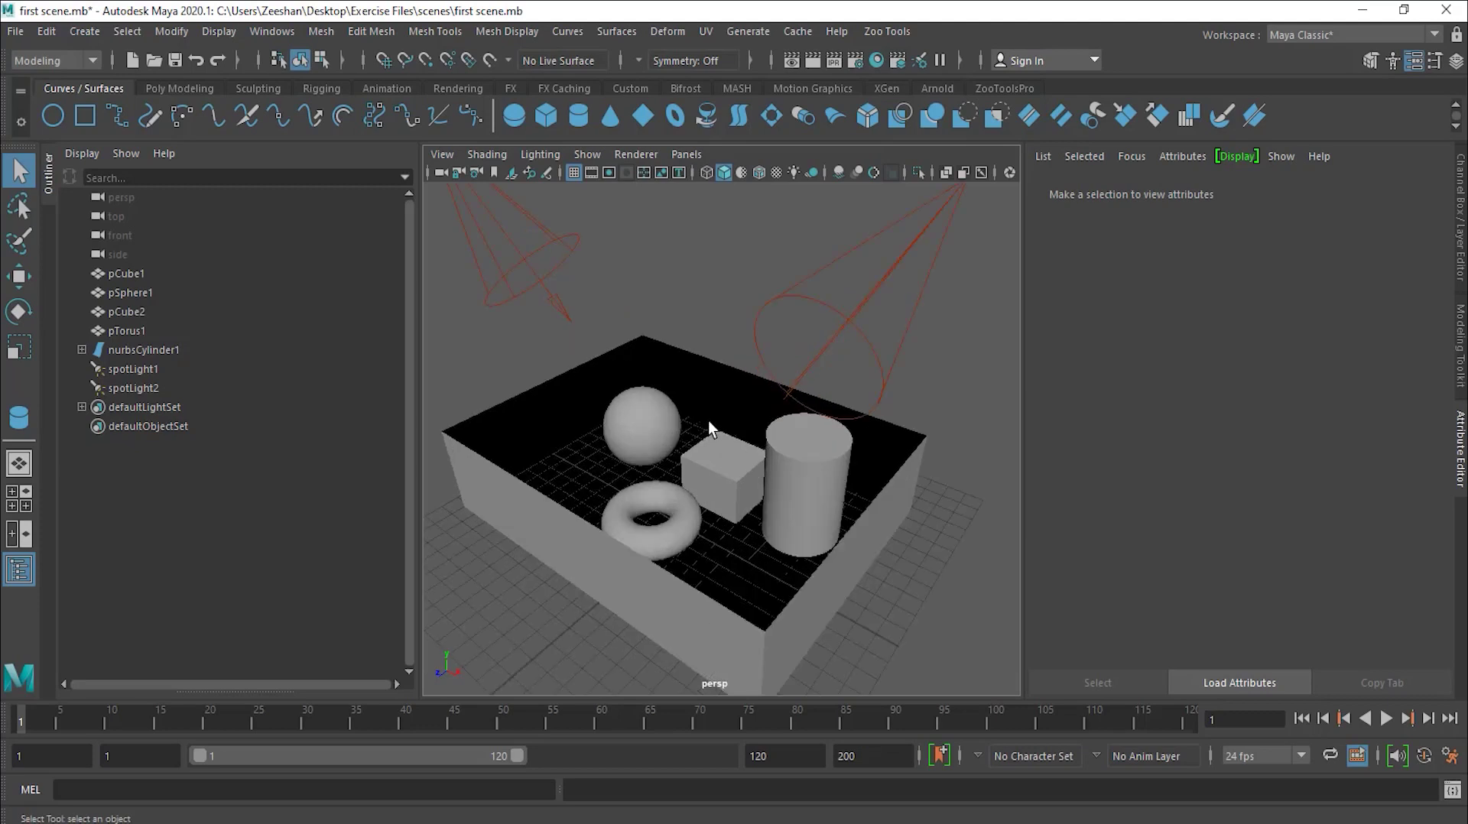
pyautogui.scroll(2, 708, 421)
pyautogui.scroll(-5, 708, 420)
pyautogui.scroll(4, 709, 421)
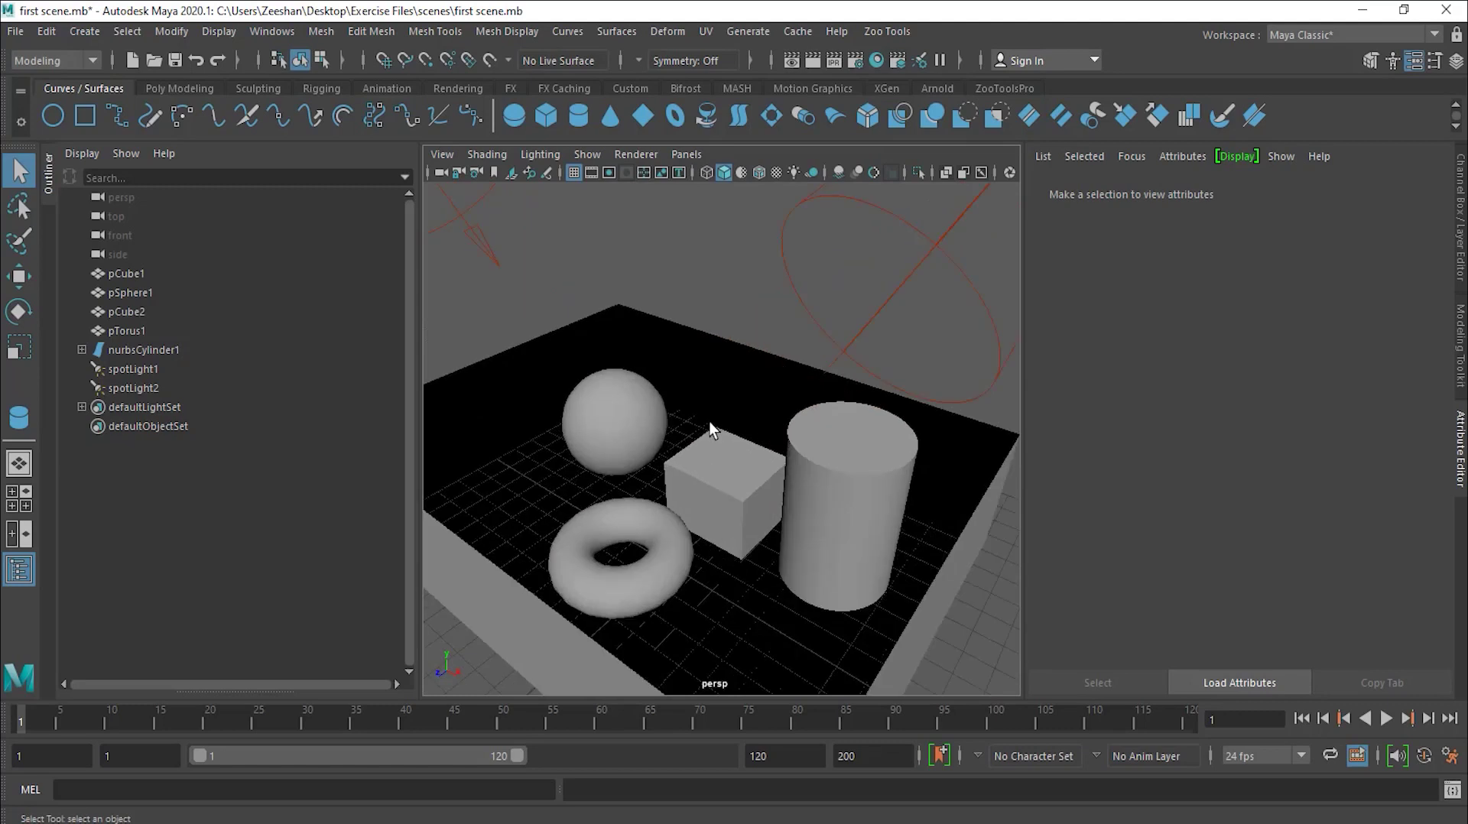
pyautogui.scroll(-5, 709, 421)
pyautogui.scroll(4, 709, 421)
pyautogui.scroll(-5, 709, 421)
pyautogui.scroll(4, 709, 420)
pyautogui.scroll(-5, 709, 421)
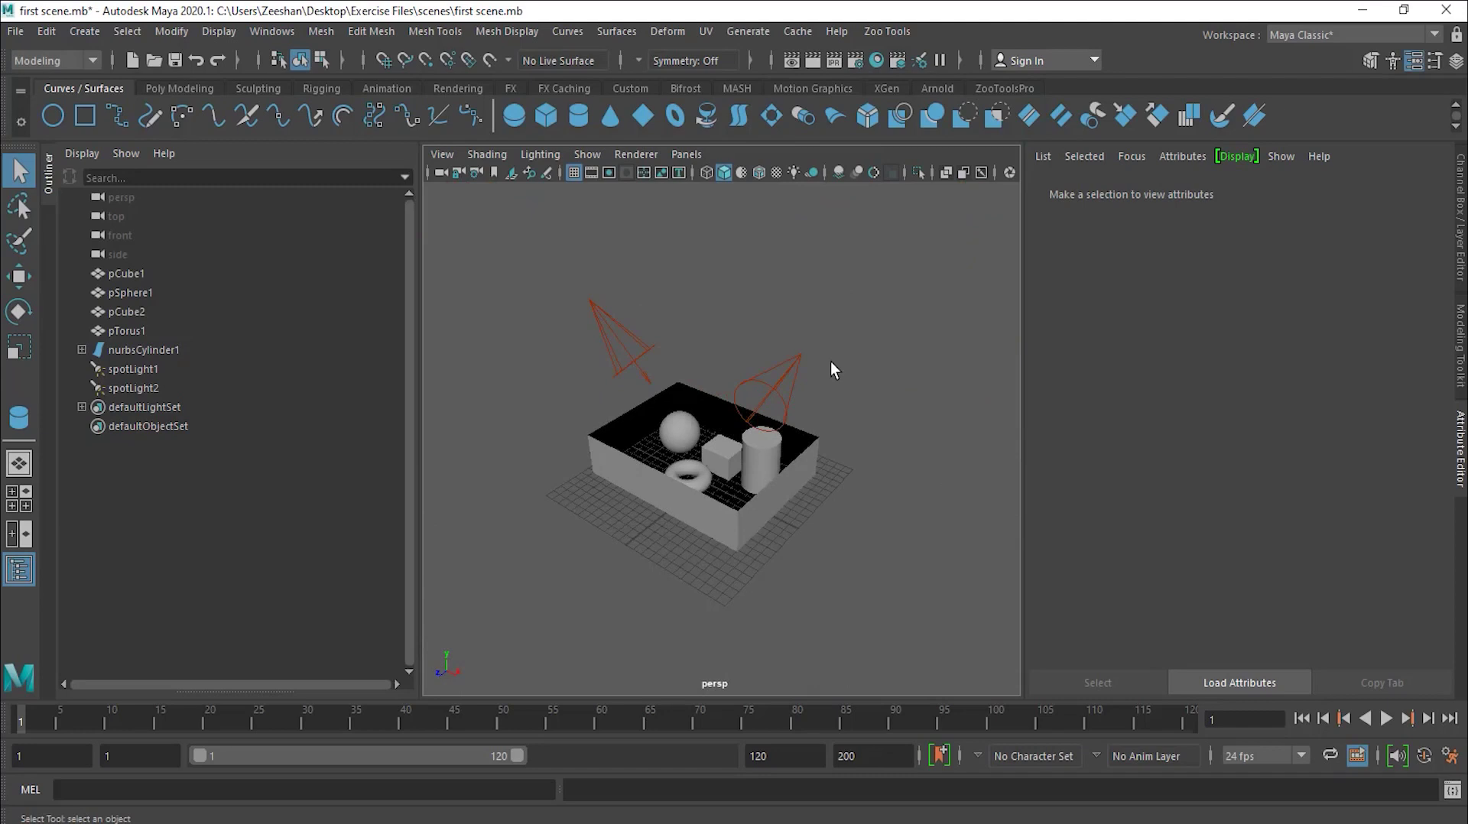
pyautogui.moveTo(903, 391)
pyautogui.keyDown('alt'); pyautogui.mouseDown()
pyautogui.moveTo(682, 377)
pyautogui.moveTo(928, 383)
pyautogui.mouseUp(); pyautogui.keyUp('alt')
pyautogui.keyDown('alt'); pyautogui.moveTo(680, 362); pyautogui.dragTo(777, 367, button='right'); pyautogui.keyUp('alt')
pyautogui.keyDown('alt'); pyautogui.moveTo(777, 367); pyautogui.dragTo(809, 386); pyautogui.keyUp('alt')
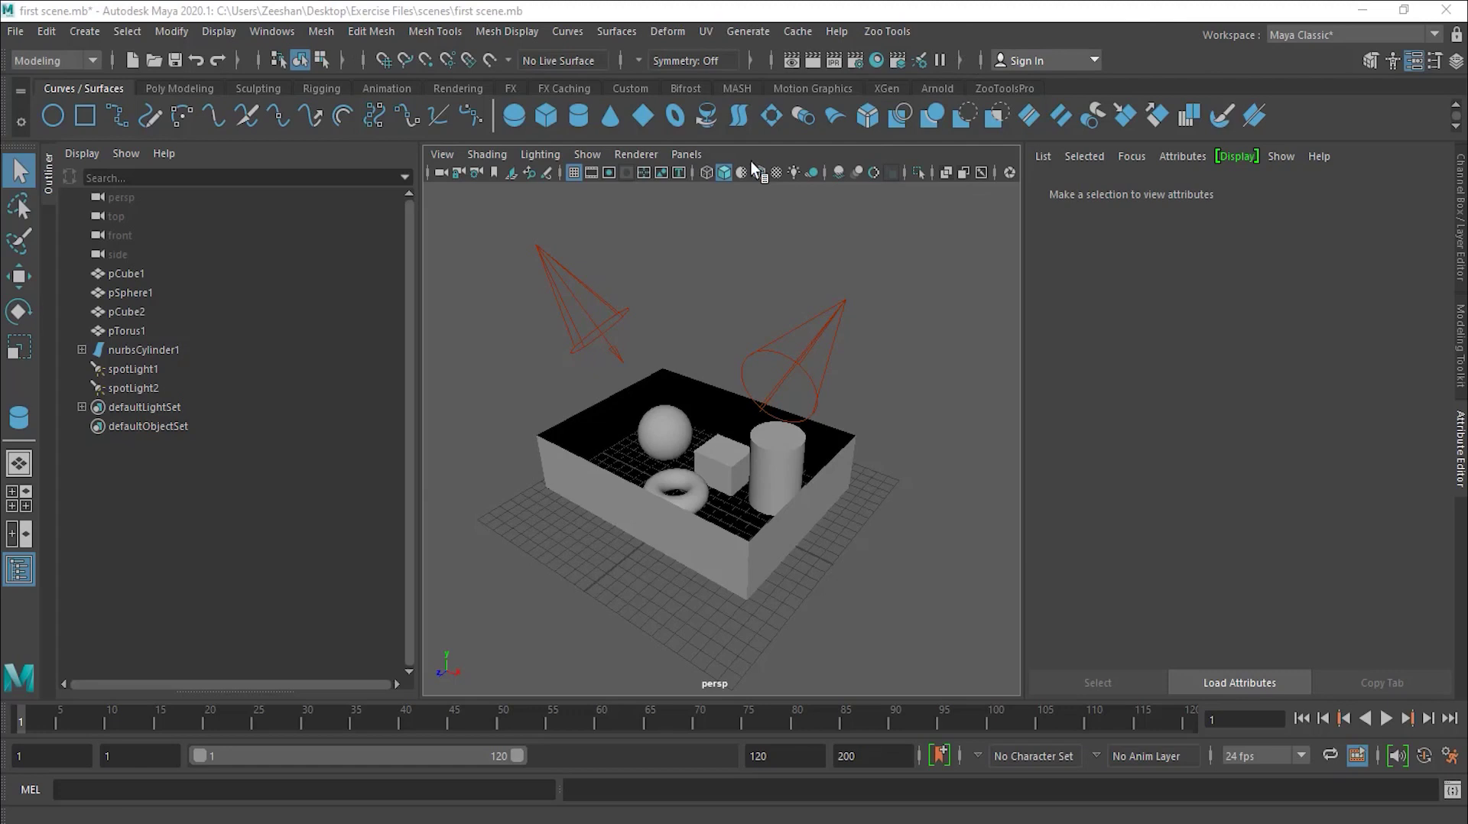
# Step: Open Preferences, reposition its window over the scene, and look over the preference categories and general Interface settings
pyautogui.click(273, 34)
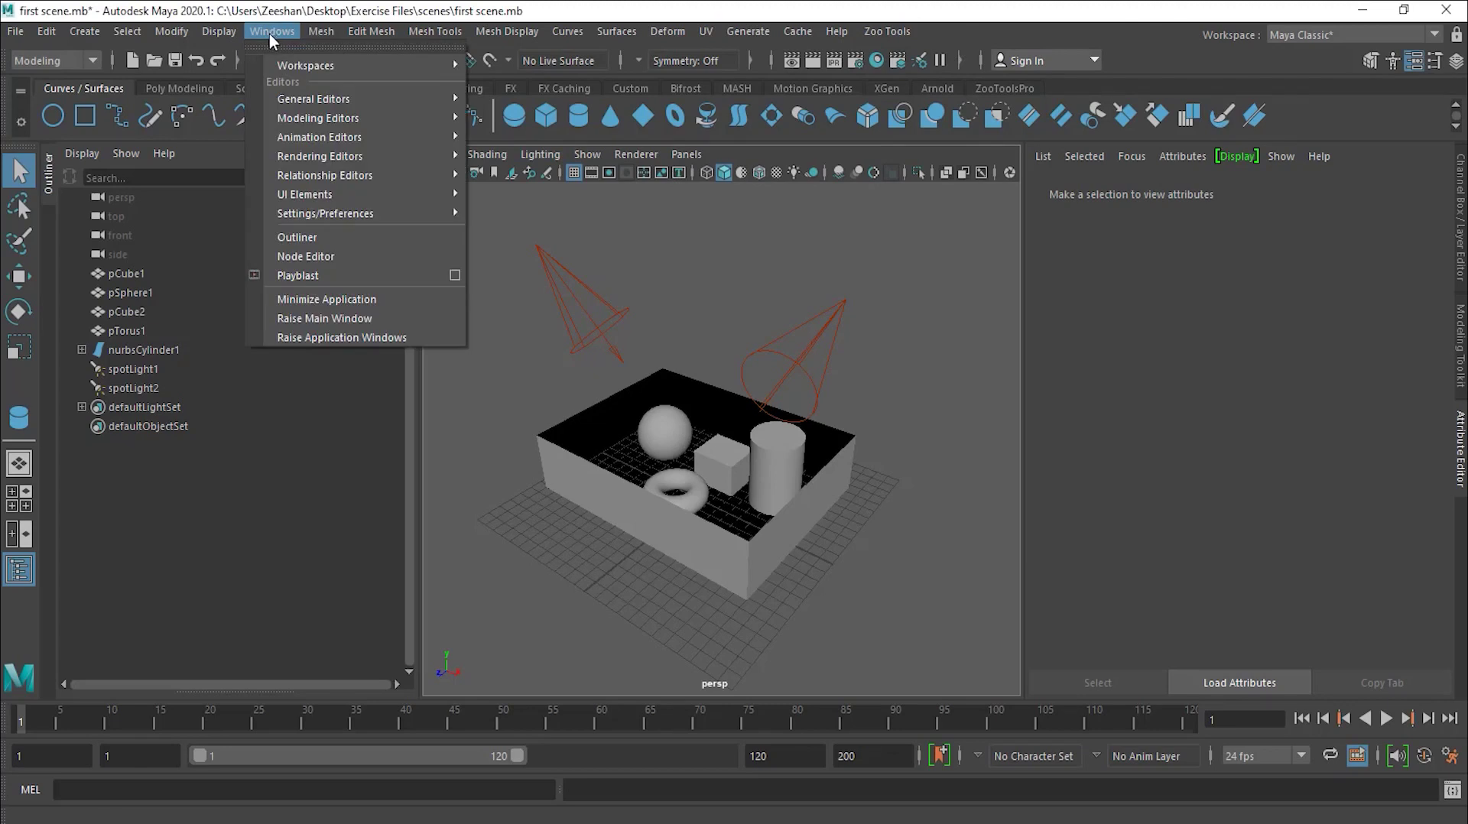
pyautogui.moveTo(384, 213)
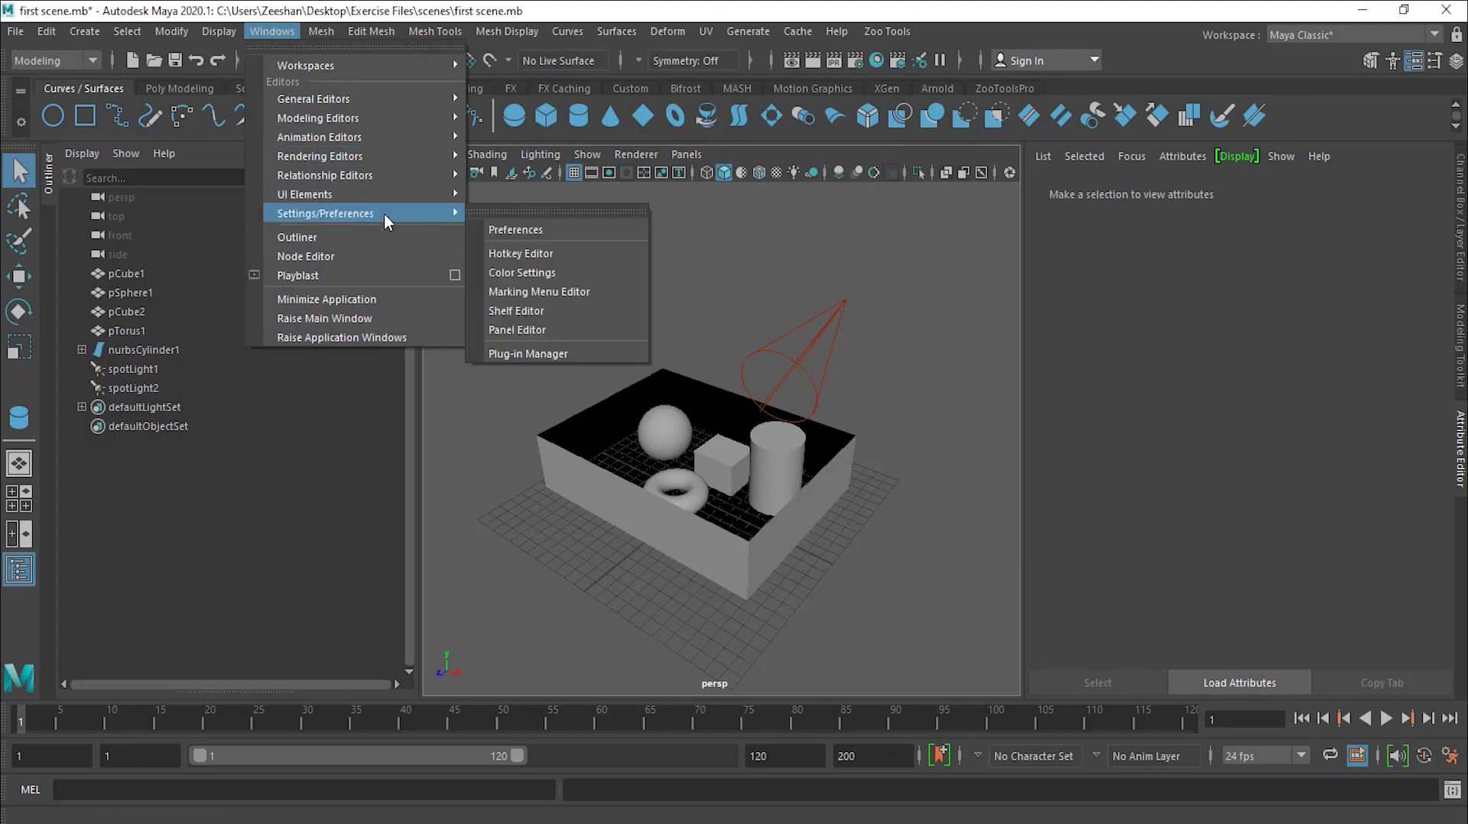
pyautogui.click(552, 229)
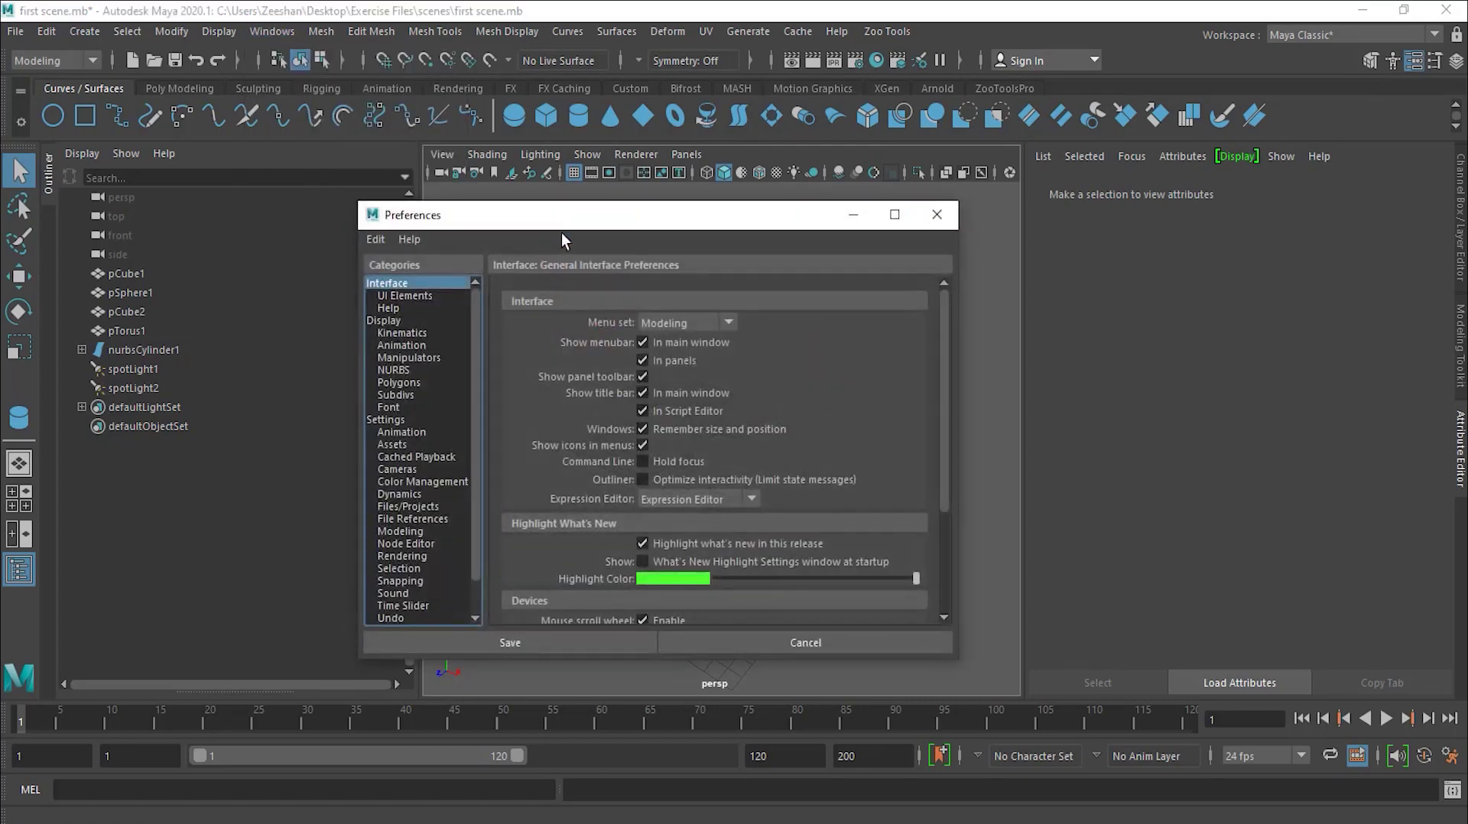
pyautogui.moveTo(615, 208); pyautogui.dragTo(1079, 102)
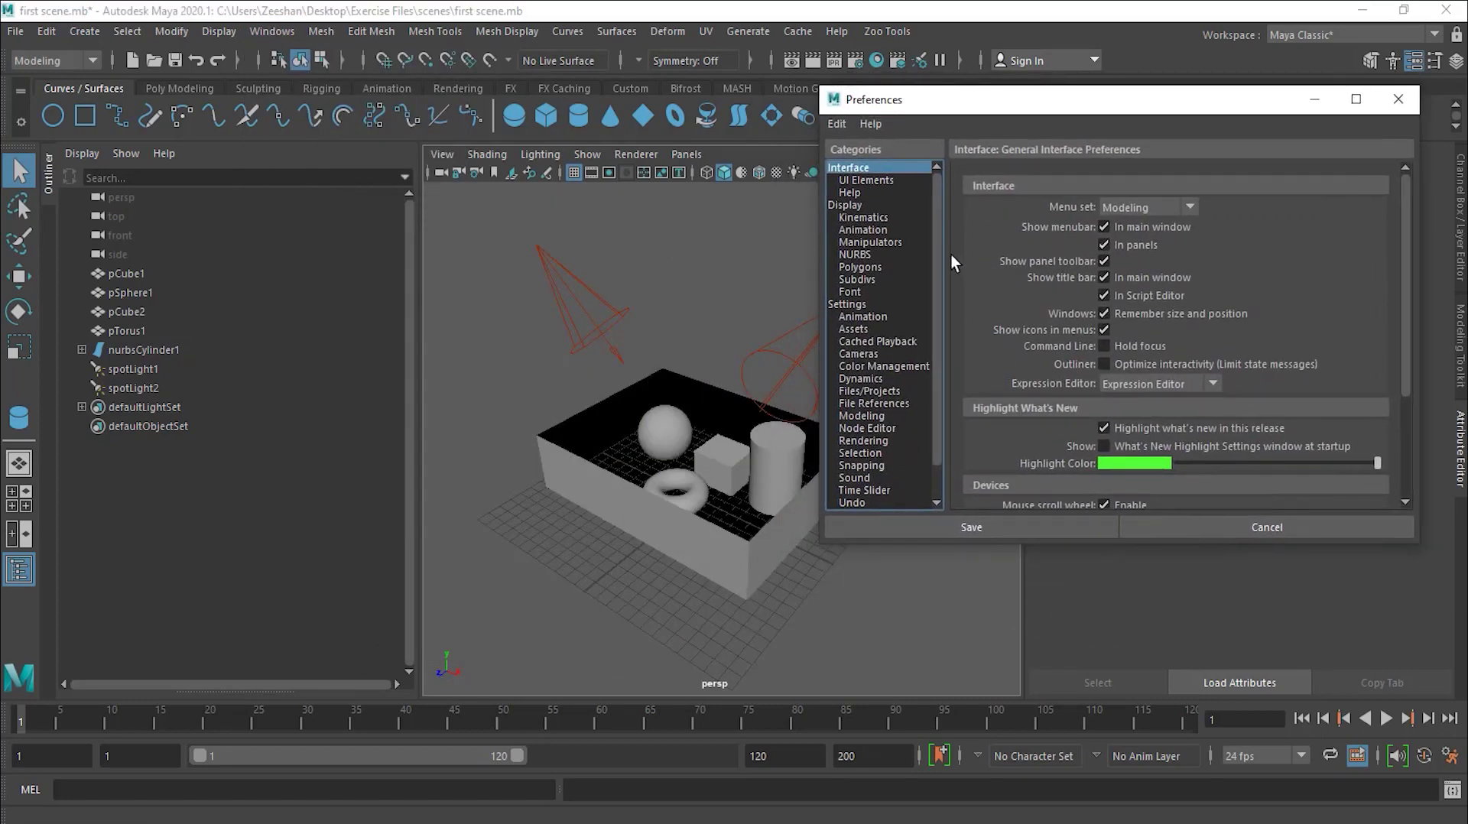
pyautogui.scroll(-1, 936, 254)
pyautogui.scroll(1, 933, 327)
pyautogui.moveTo(994, 99); pyautogui.dragTo(810, 189)
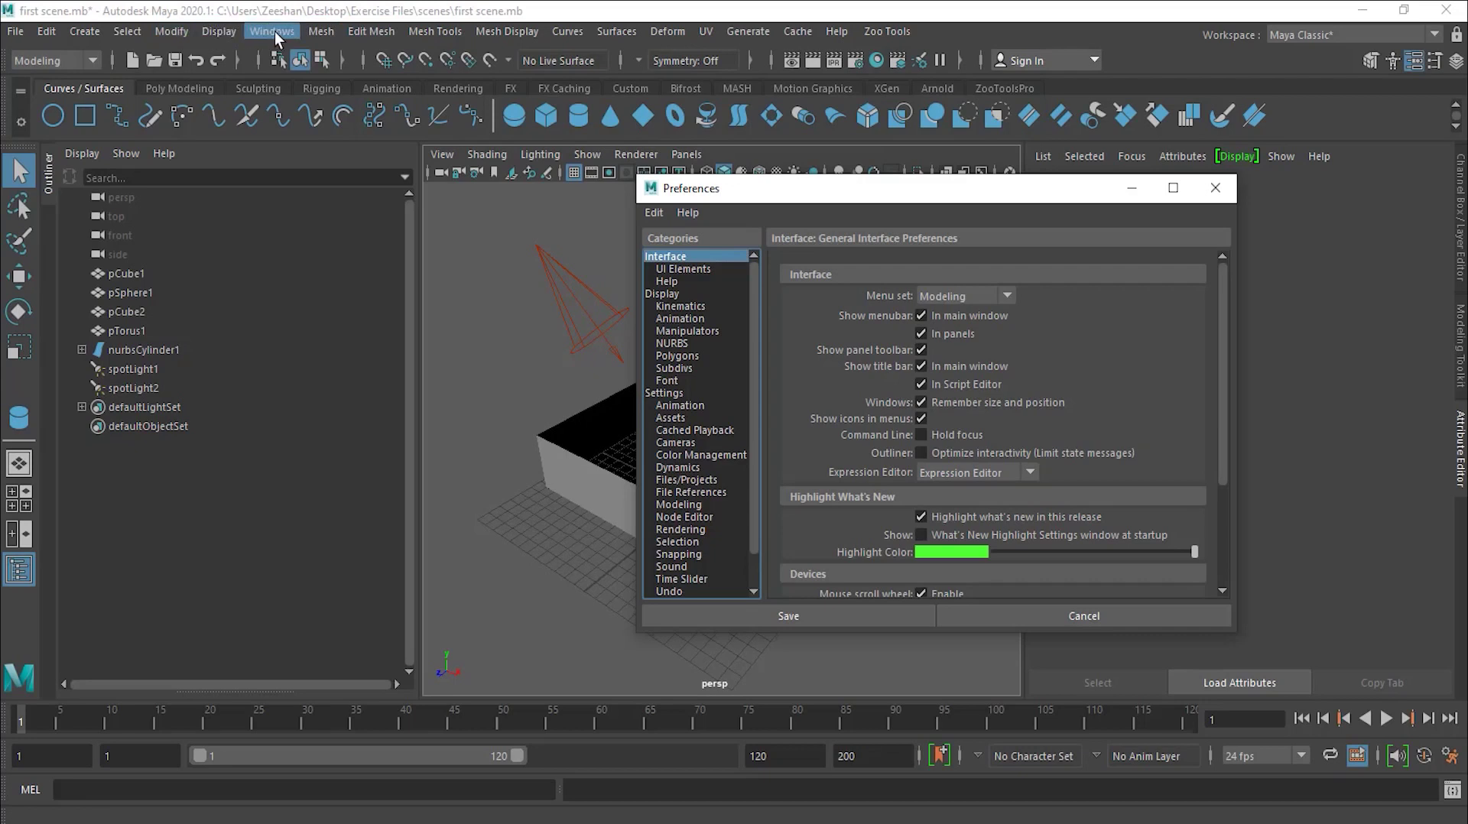
# Step: Switch the Interface preference's menu set to Animation and back to Modeling
pyautogui.click(974, 296)
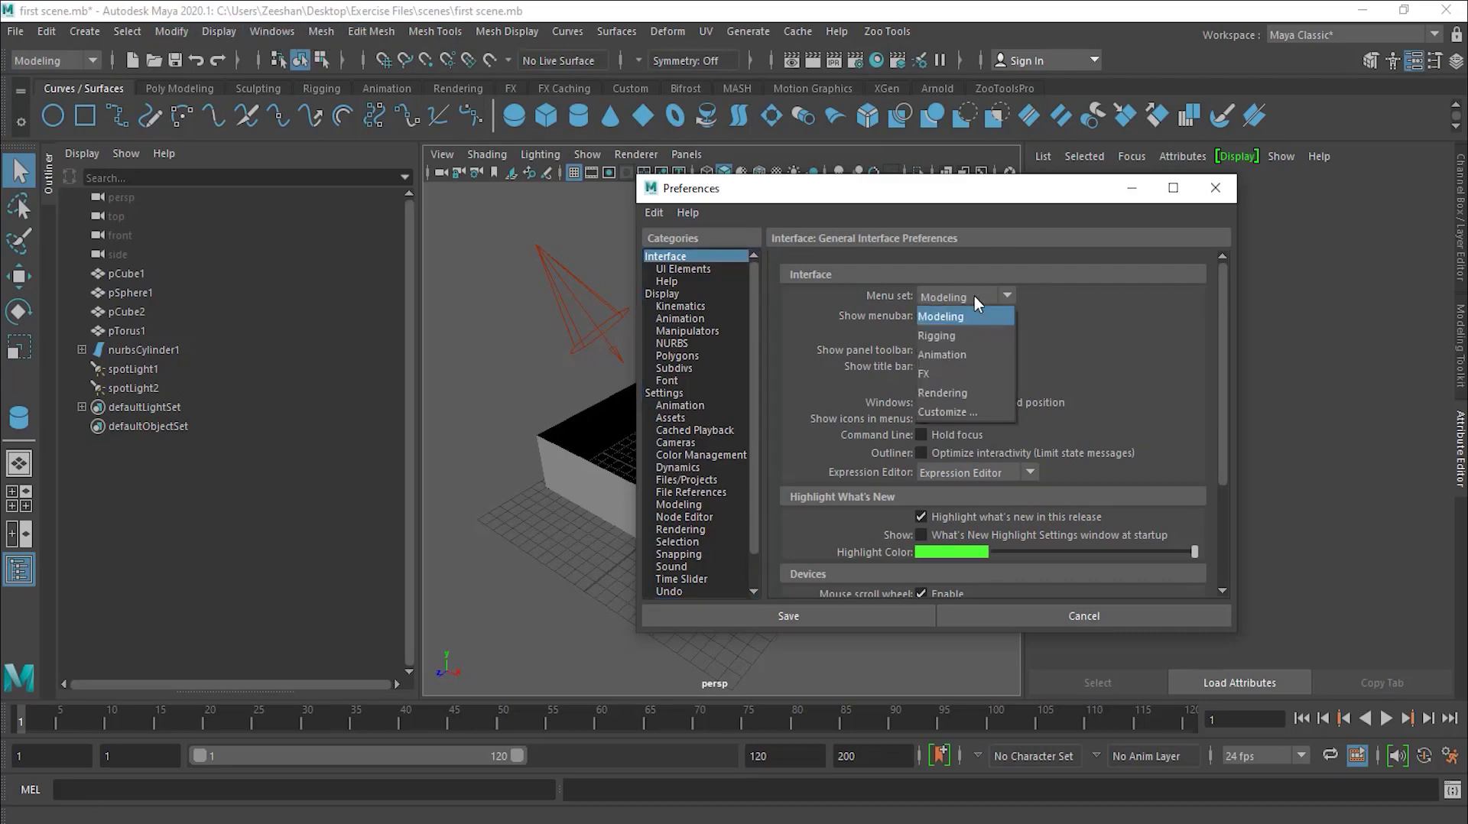
pyautogui.click(971, 353)
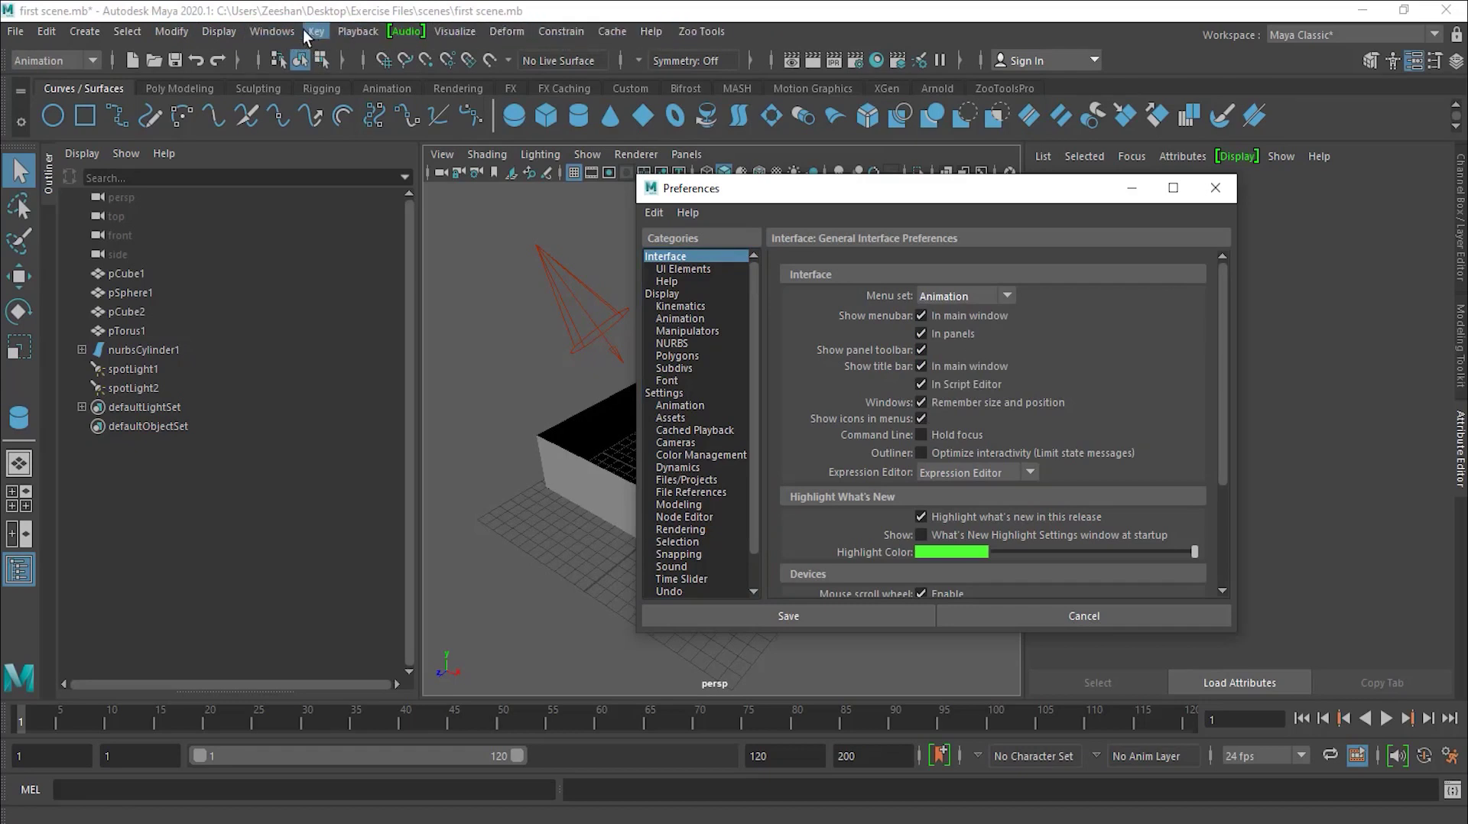
pyautogui.click(995, 298)
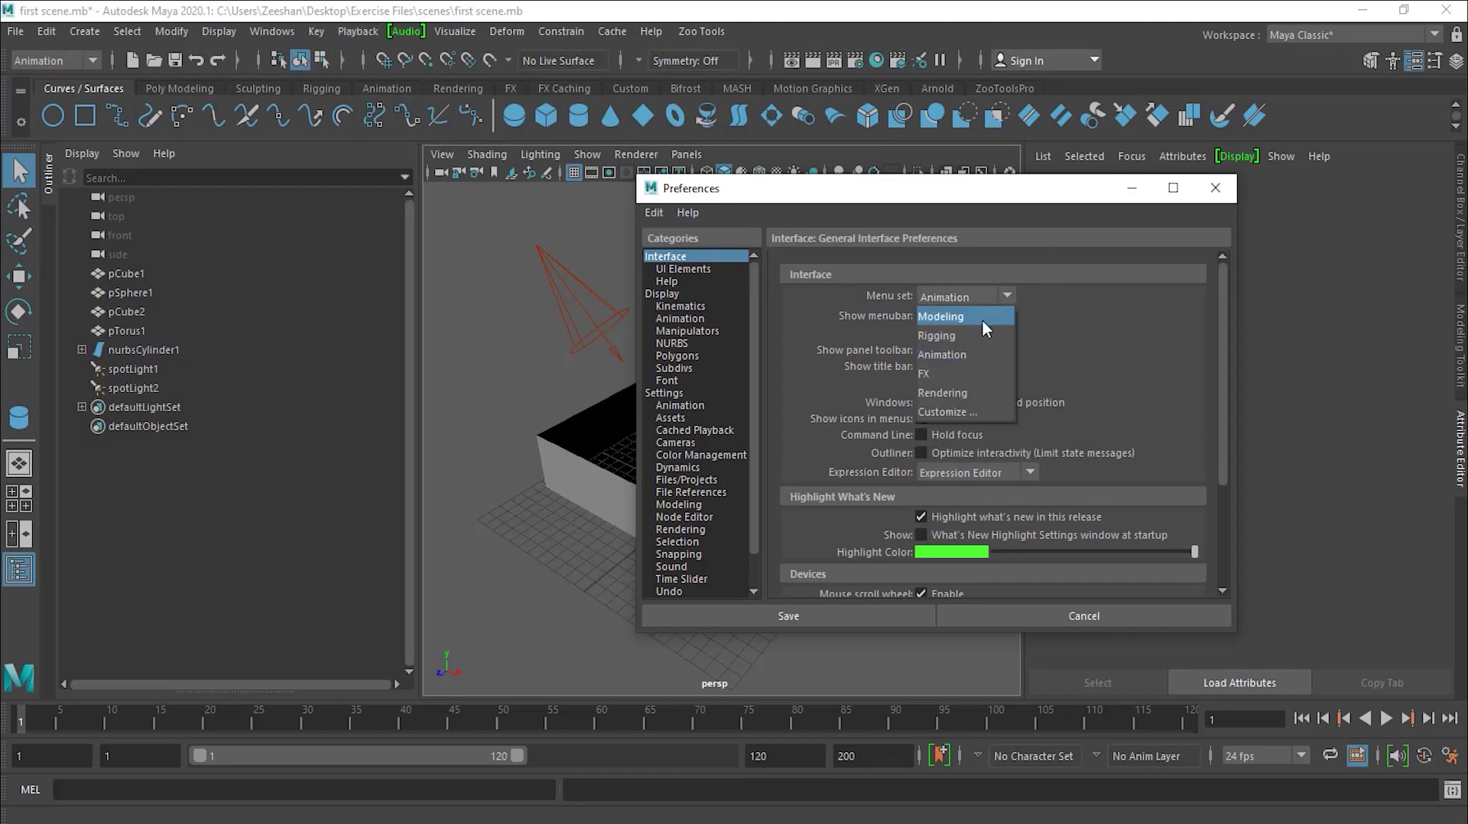
pyautogui.click(982, 319)
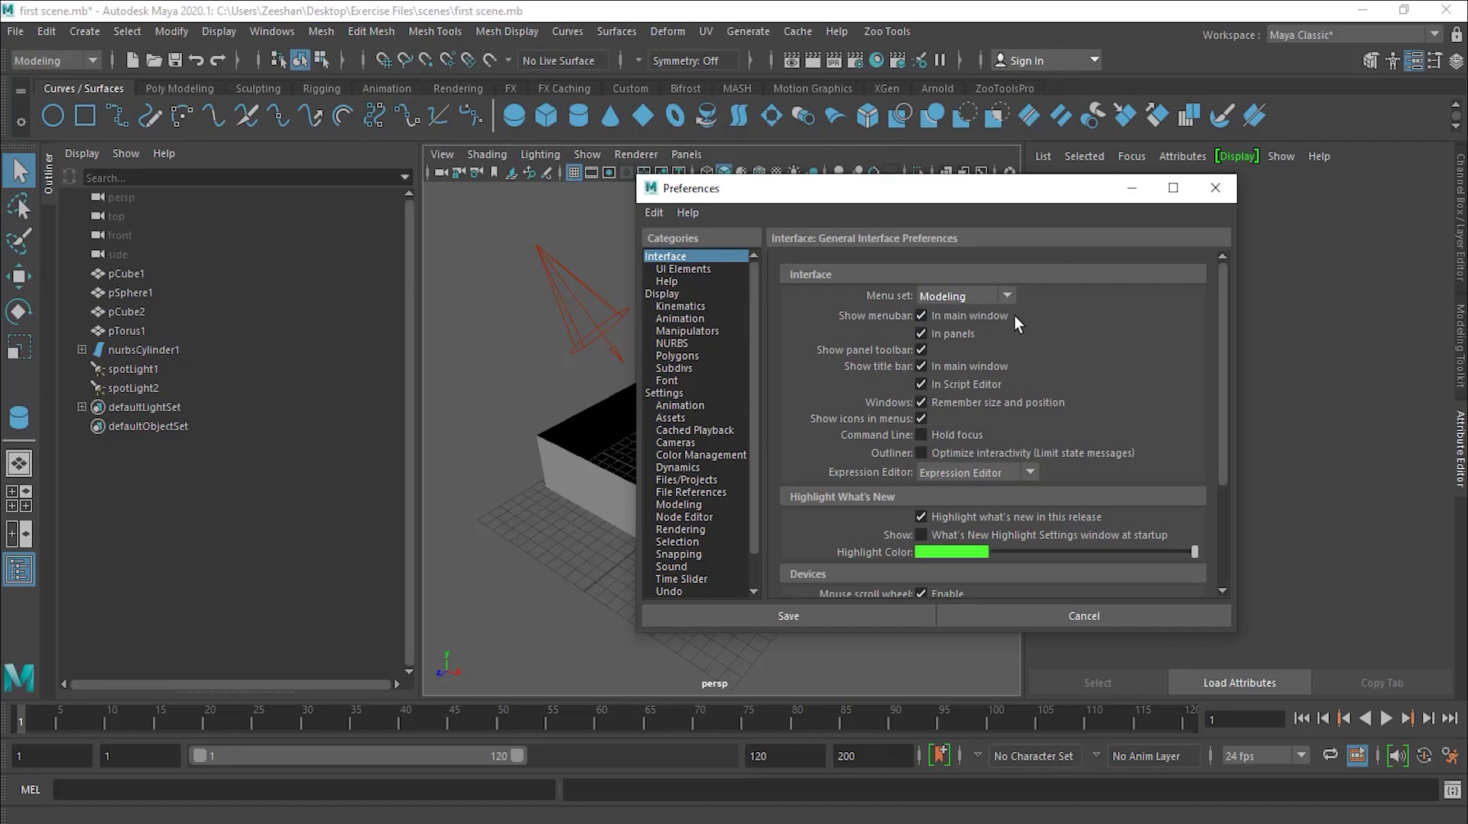
# Step: Hide the menu bar in the main window through the Interface preferences and show it again
pyautogui.moveTo(1049, 197); pyautogui.dragTo(1092, 208)
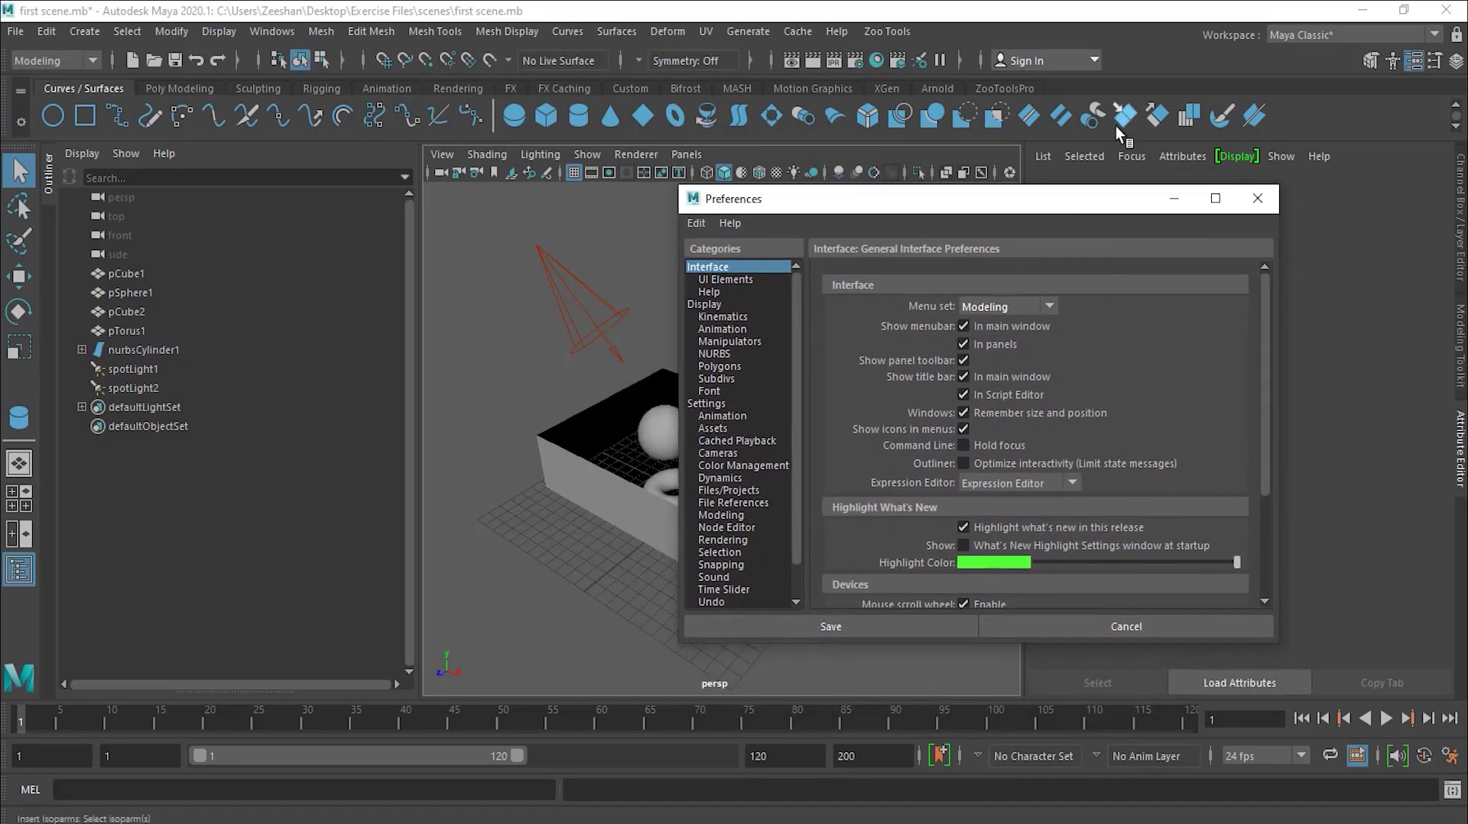
pyautogui.click(963, 326)
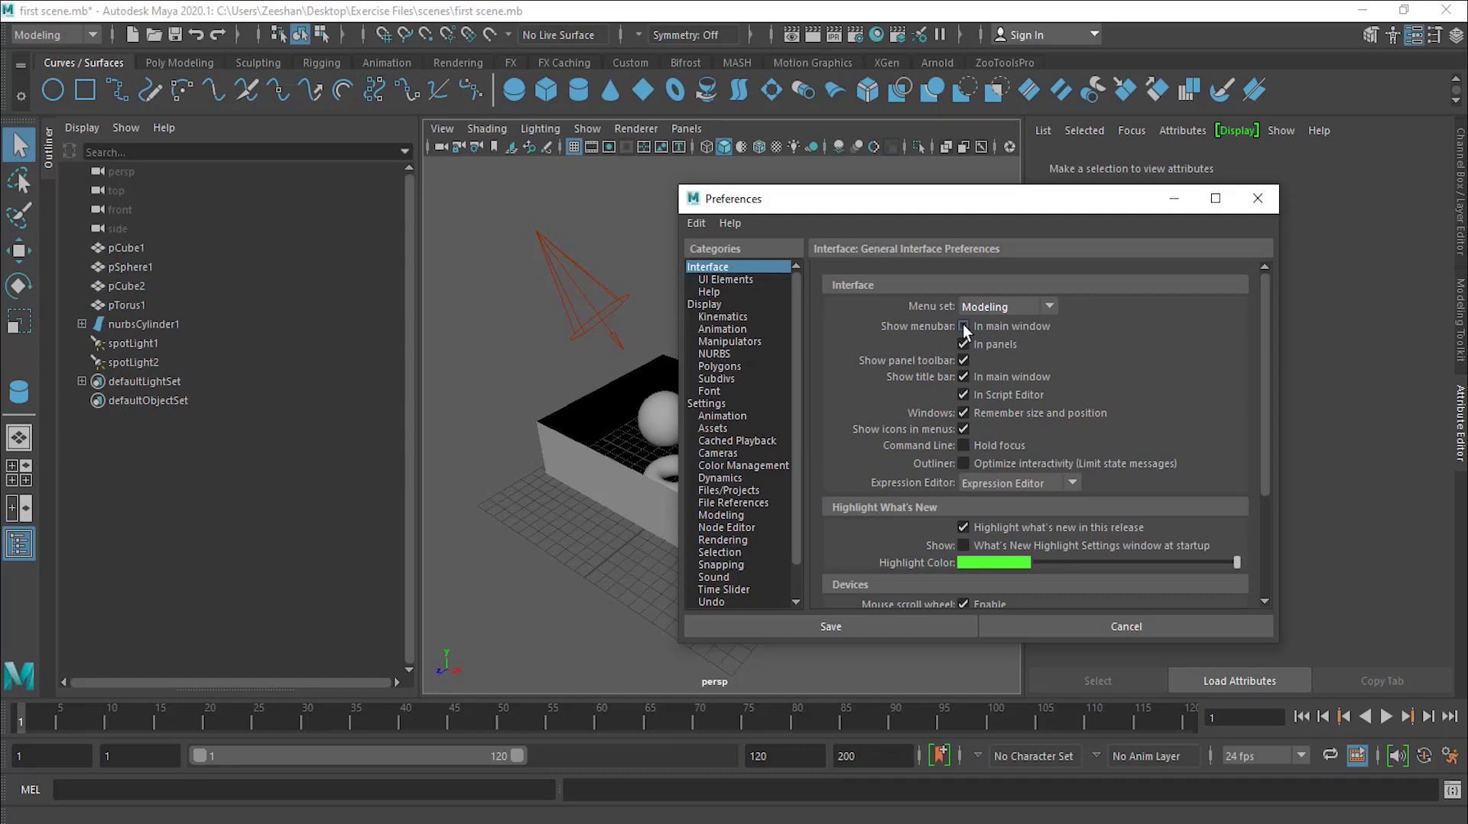
pyautogui.click(963, 326)
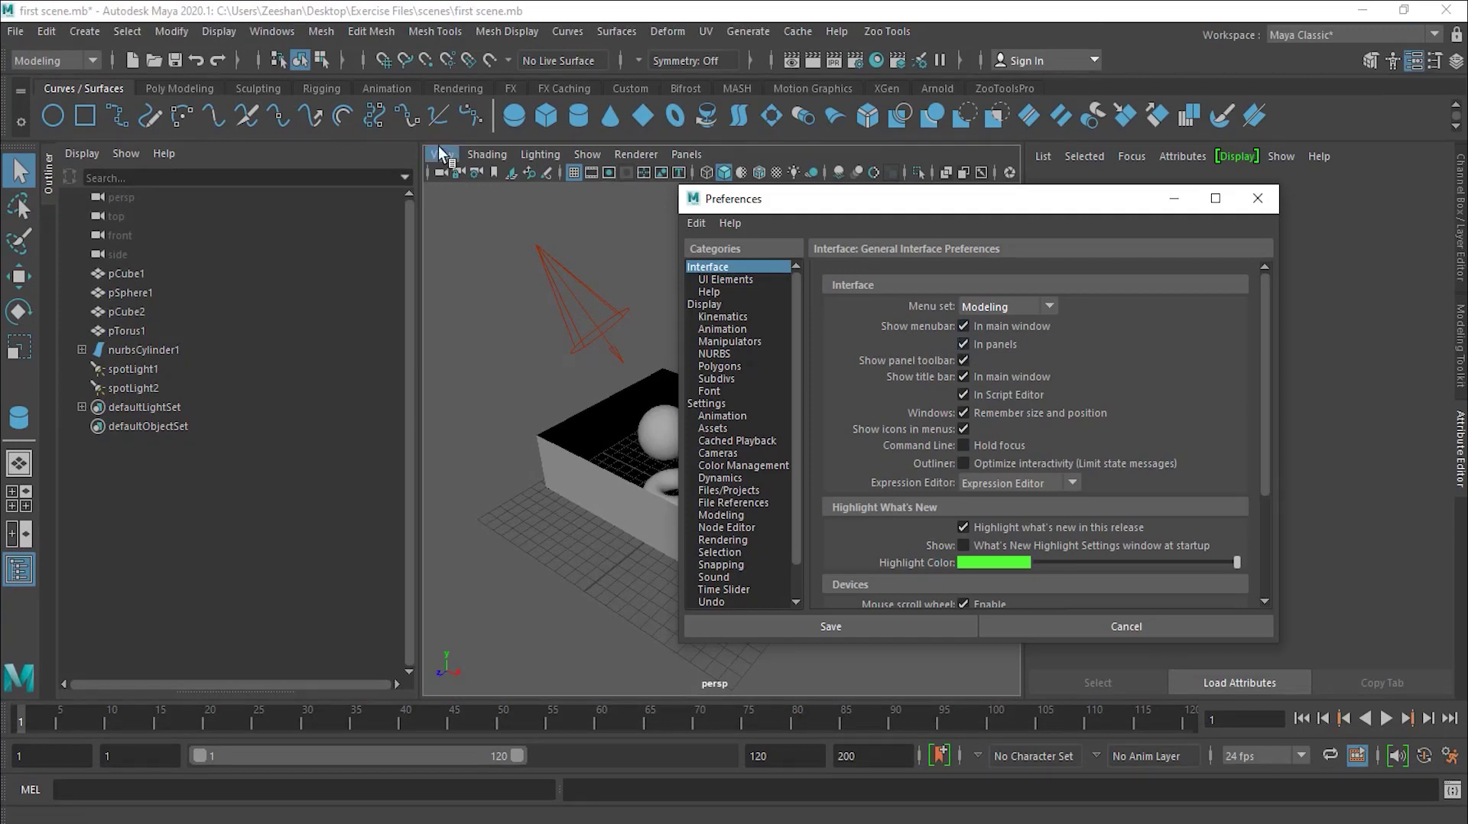
# Step: Turn the panel menu bars off and back on in the Interface preferences, and do the same with the panel toolbar
pyautogui.press('super+shift+Right')
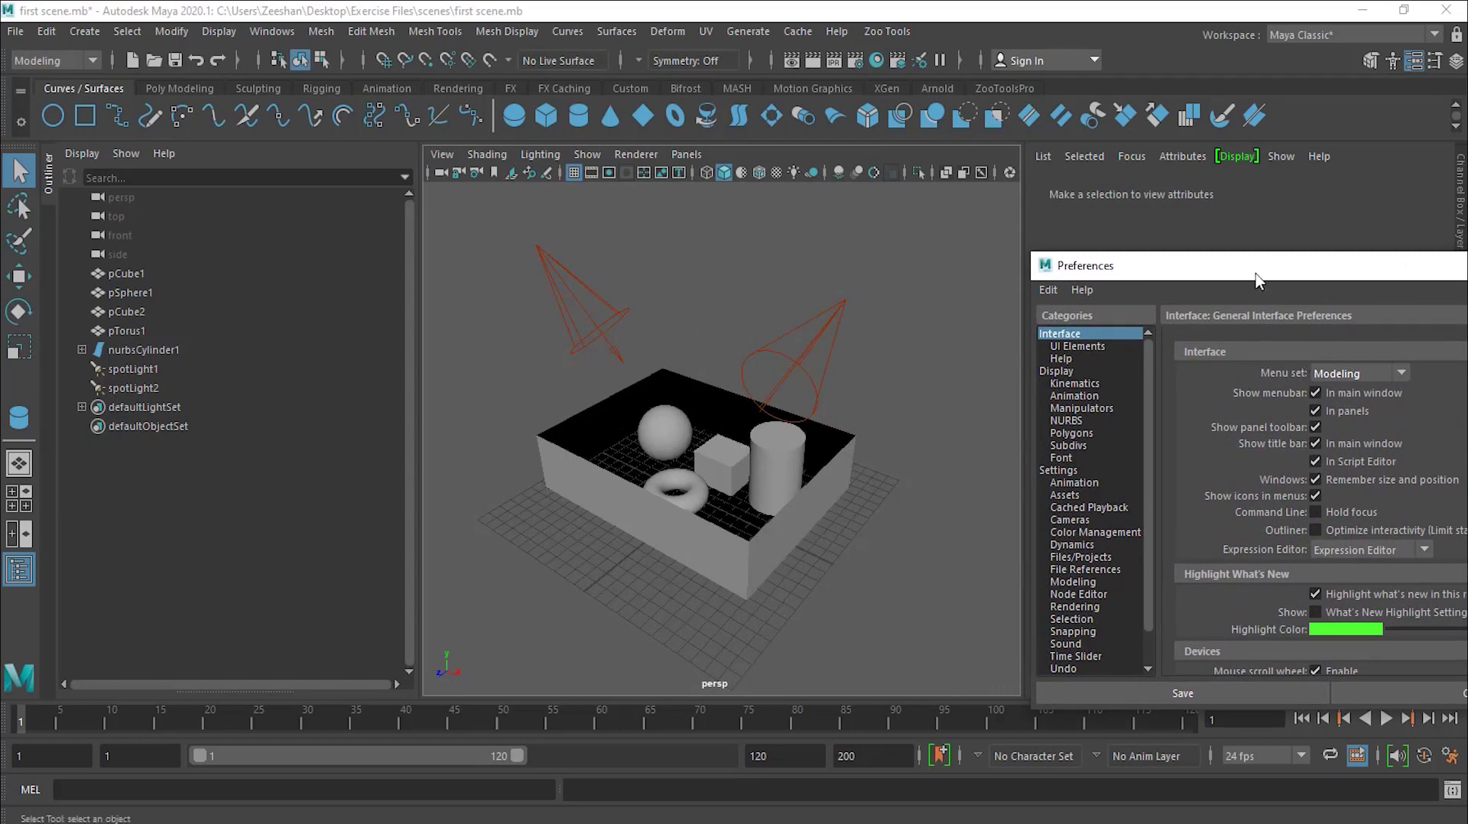
pyautogui.moveTo(1258, 280); pyautogui.dragTo(990, 275)
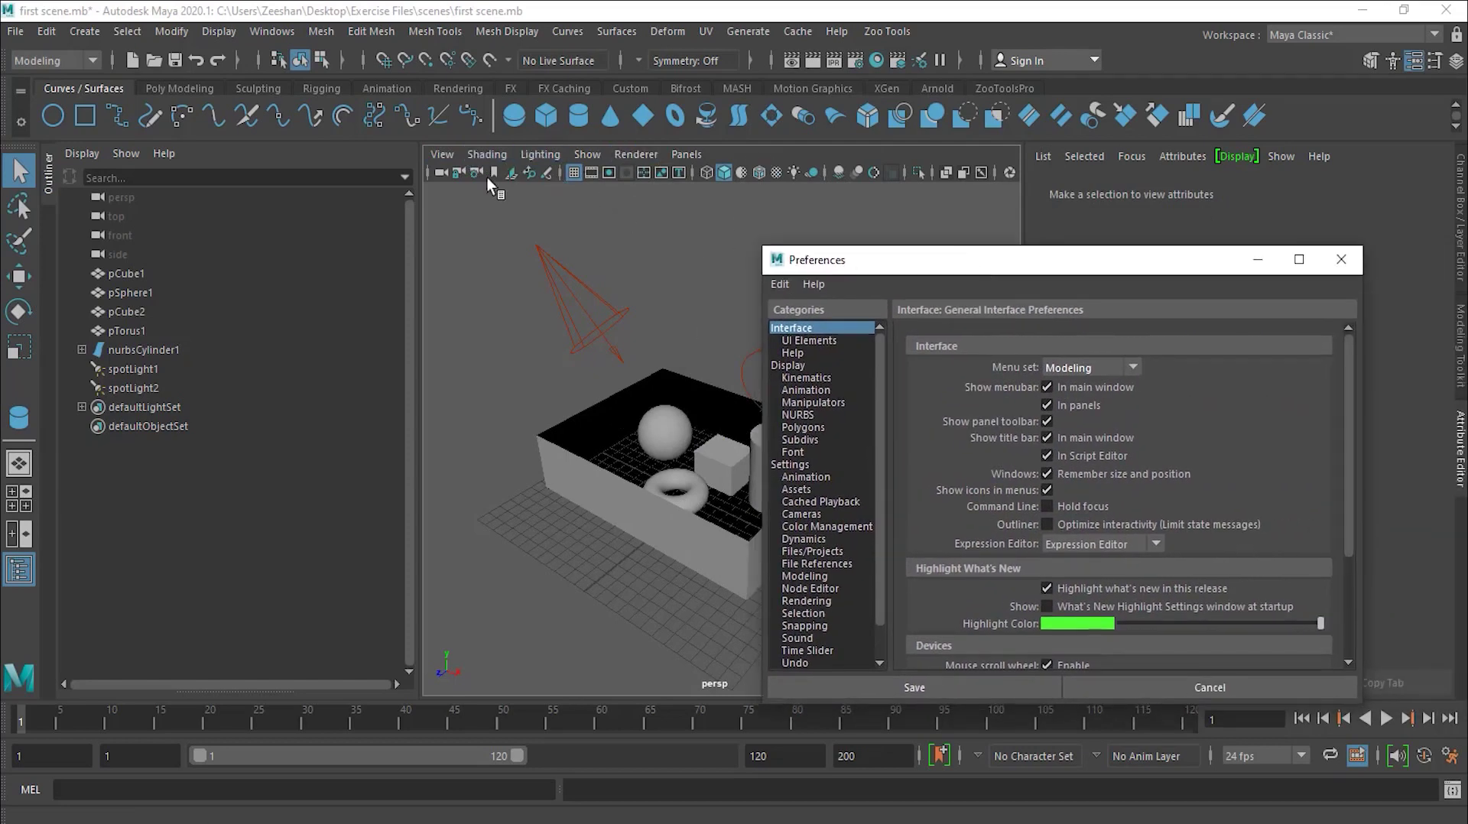
pyautogui.click(1084, 404)
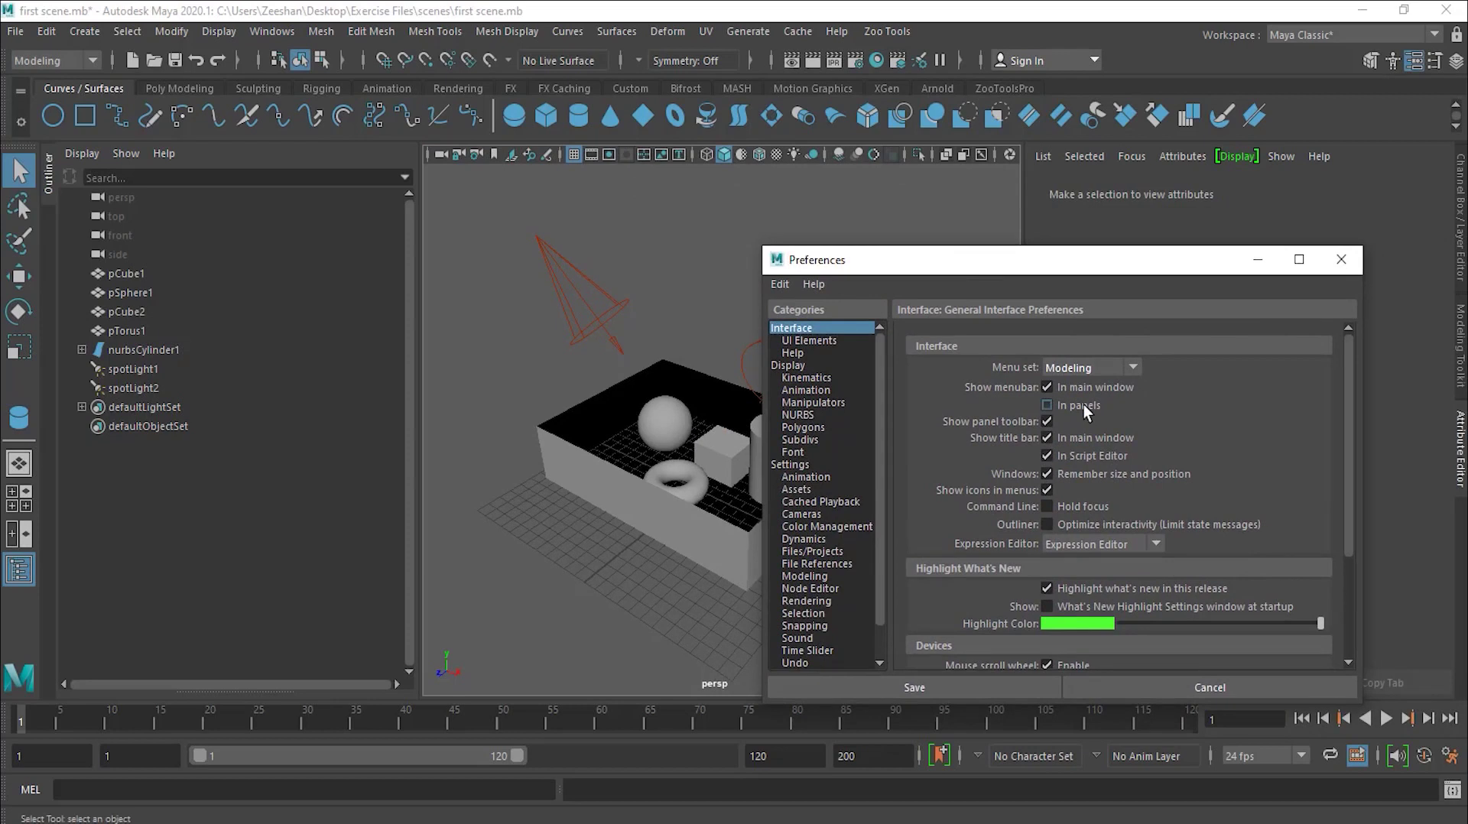
pyautogui.click(1085, 405)
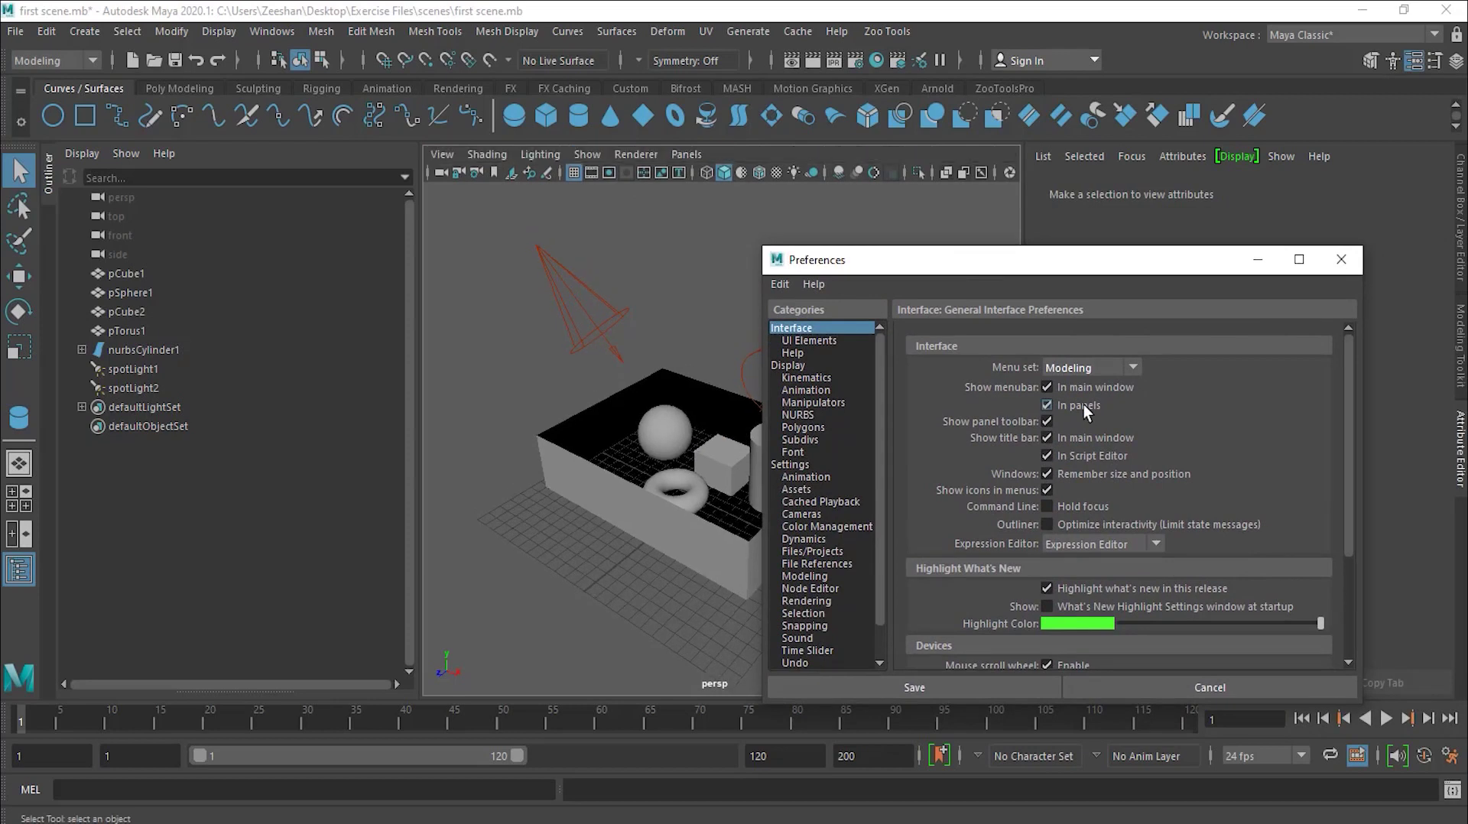
pyautogui.click(1049, 421)
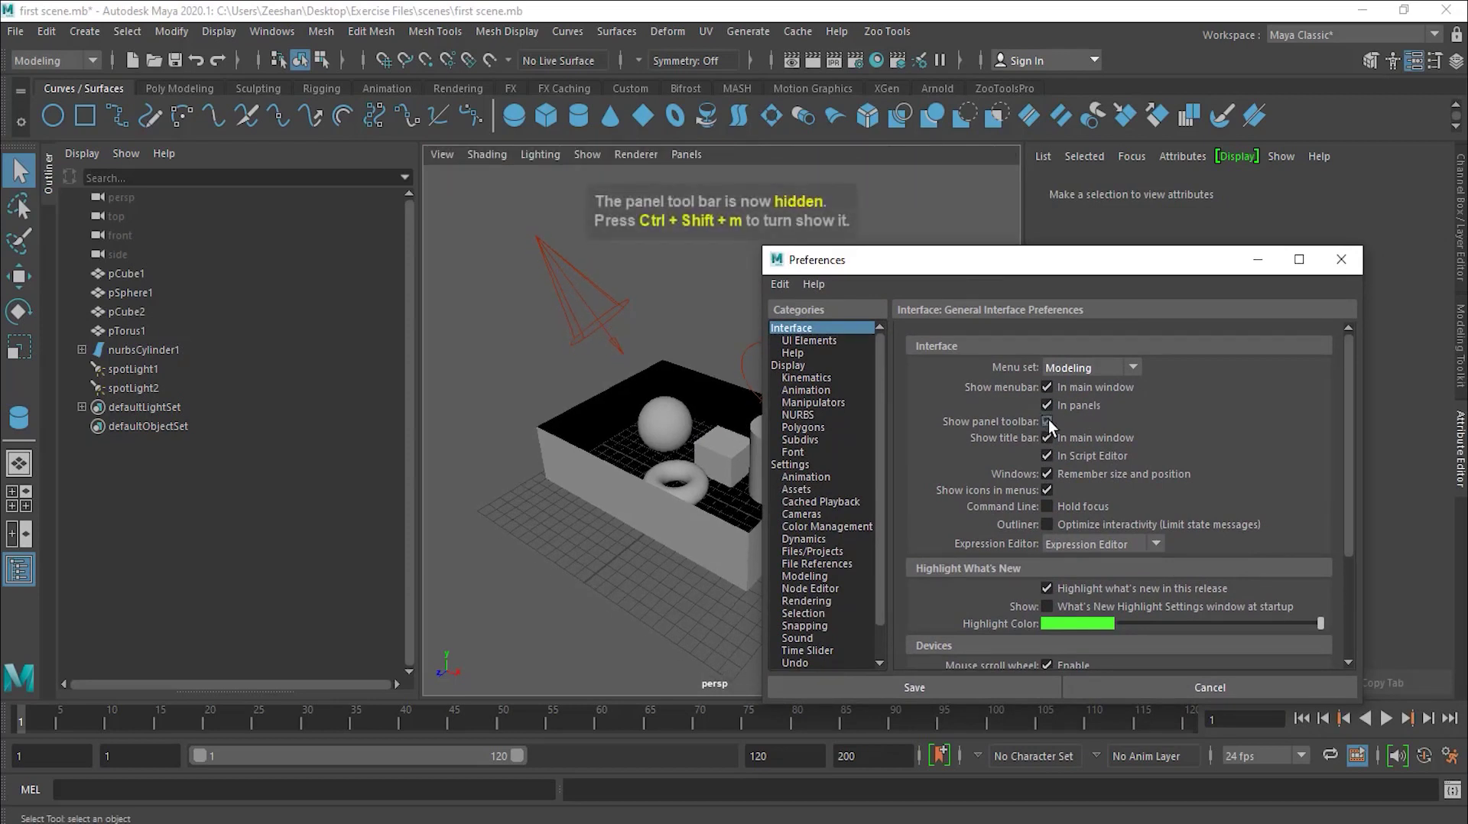
pyautogui.click(1048, 421)
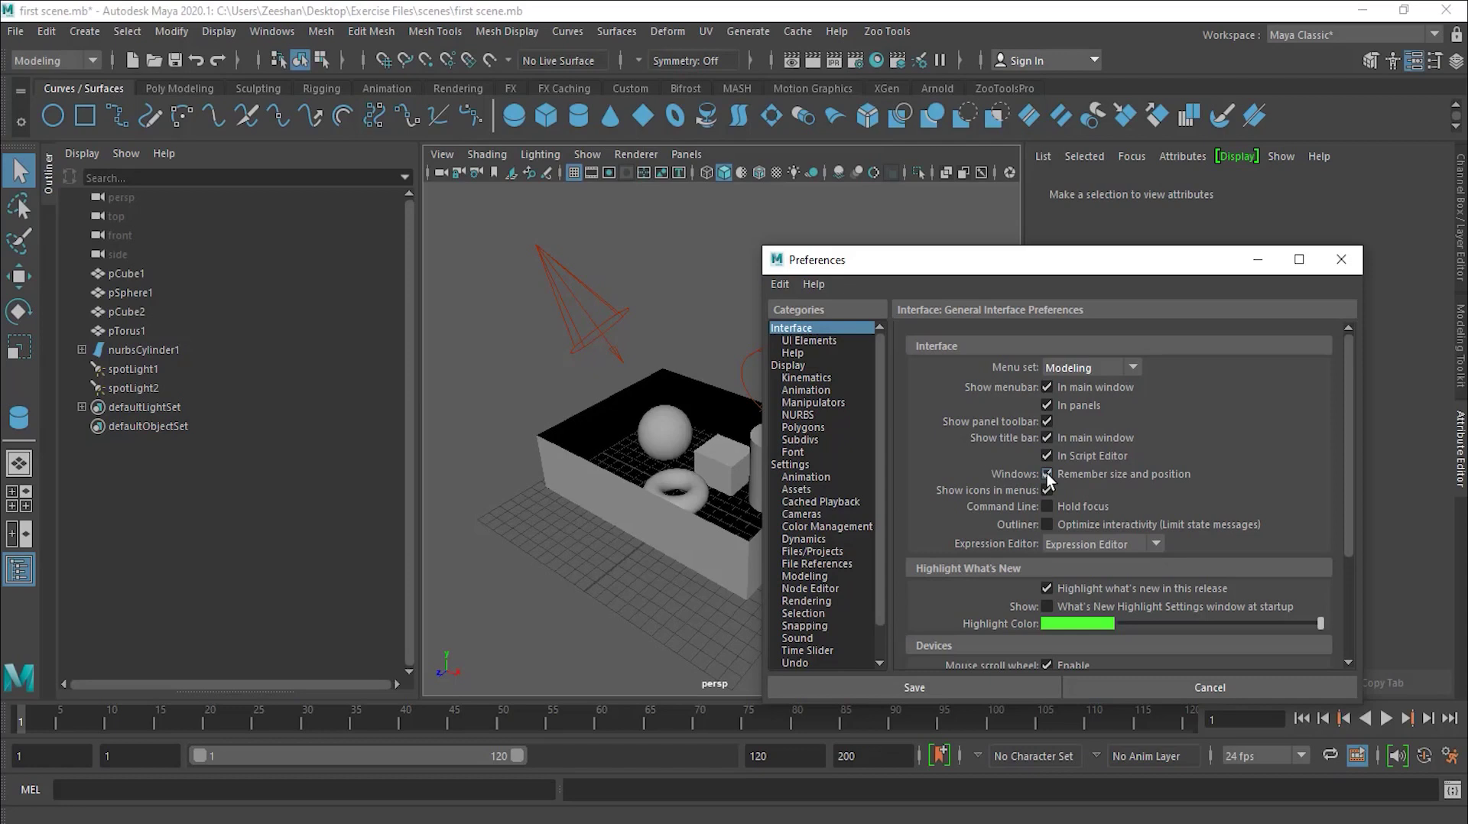
# Step: Narrow the Outliner to give the viewport more width, and move the Preferences window aside to uncover the scene
pyautogui.moveTo(1074, 260)
pyautogui.mouseDown()
pyautogui.moveTo(1108, 221)
pyautogui.moveTo(1089, 225)
pyautogui.moveTo(1095, 259)
pyautogui.mouseUp()
pyautogui.moveTo(416, 369); pyautogui.dragTo(265, 354)
pyautogui.moveTo(917, 264); pyautogui.dragTo(479, 254)
pyautogui.moveTo(1025, 322); pyautogui.dragTo(1029, 322)
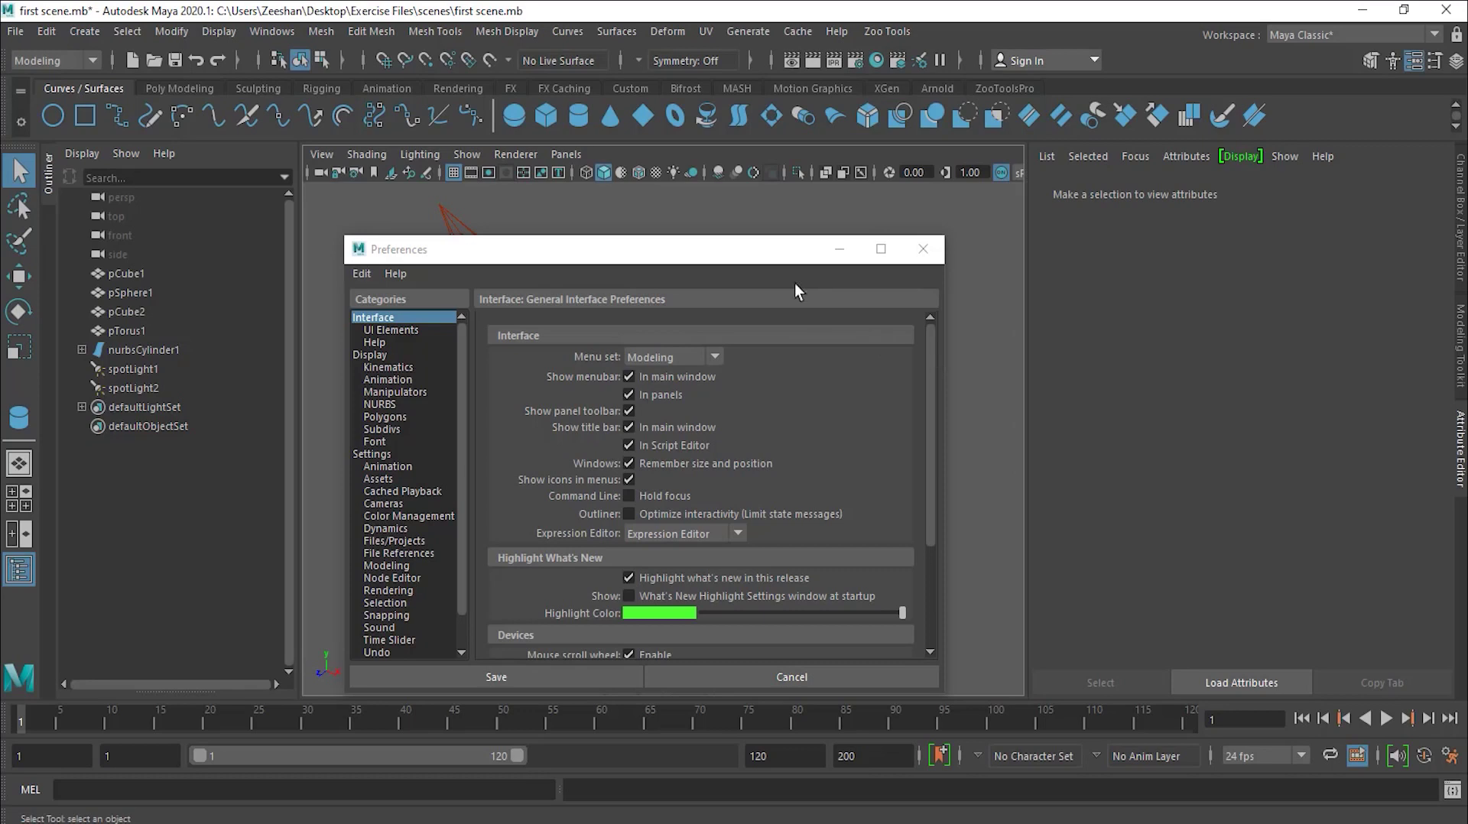
pyautogui.moveTo(753, 257); pyautogui.dragTo(1185, 234)
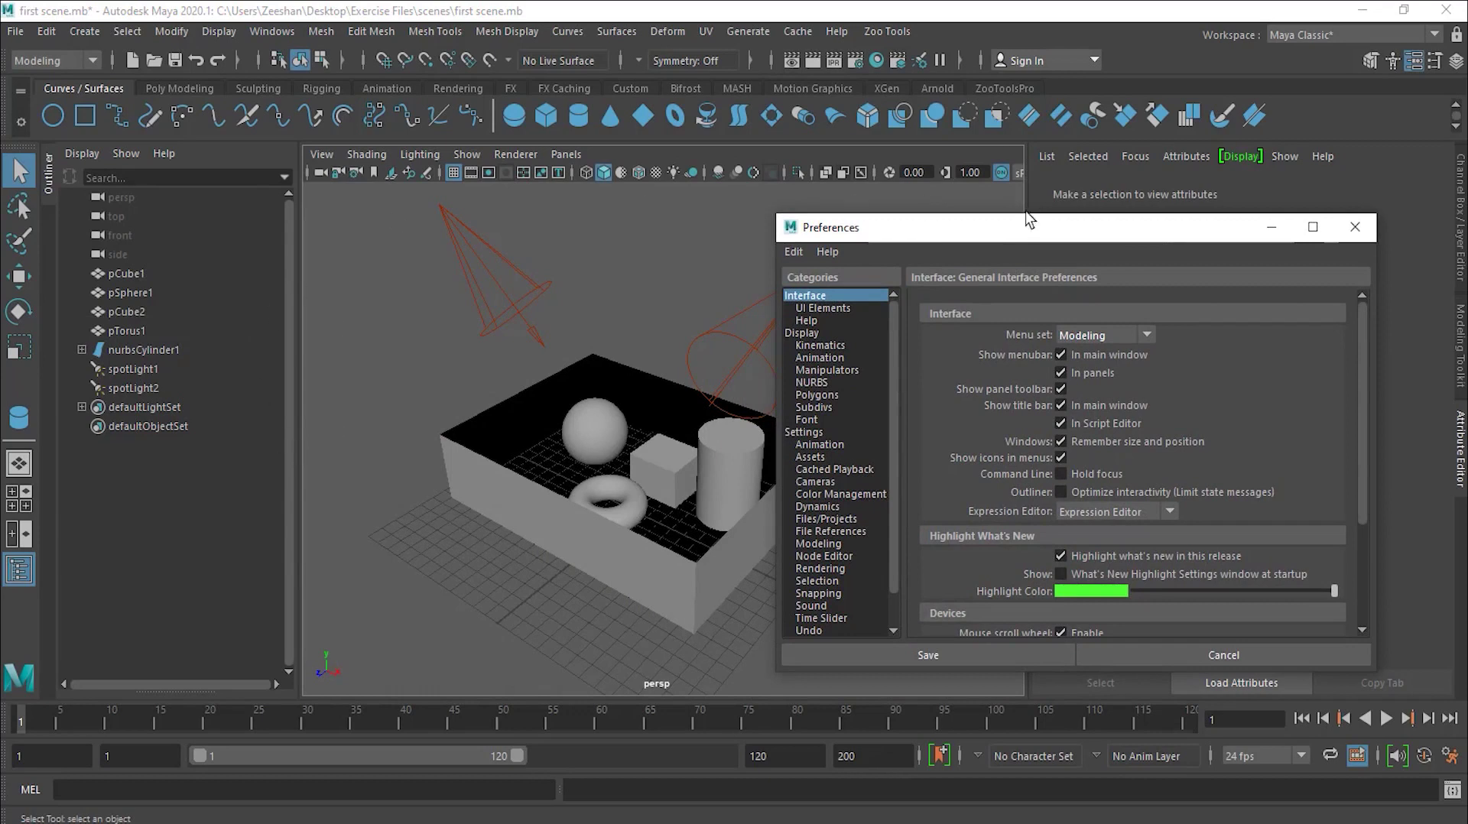
pyautogui.click(300, 380)
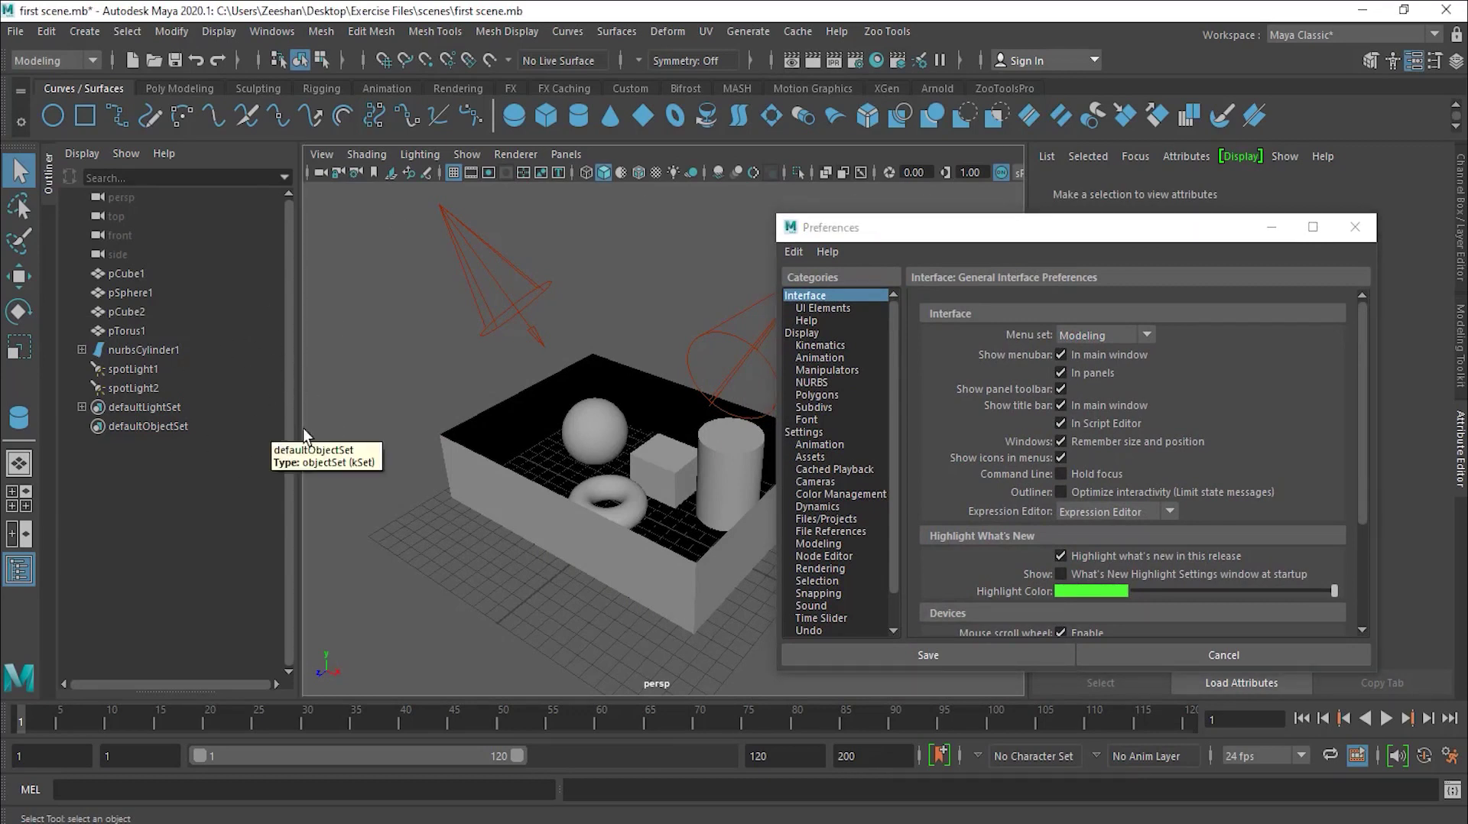
pyautogui.moveTo(298, 432); pyautogui.dragTo(146, 445)
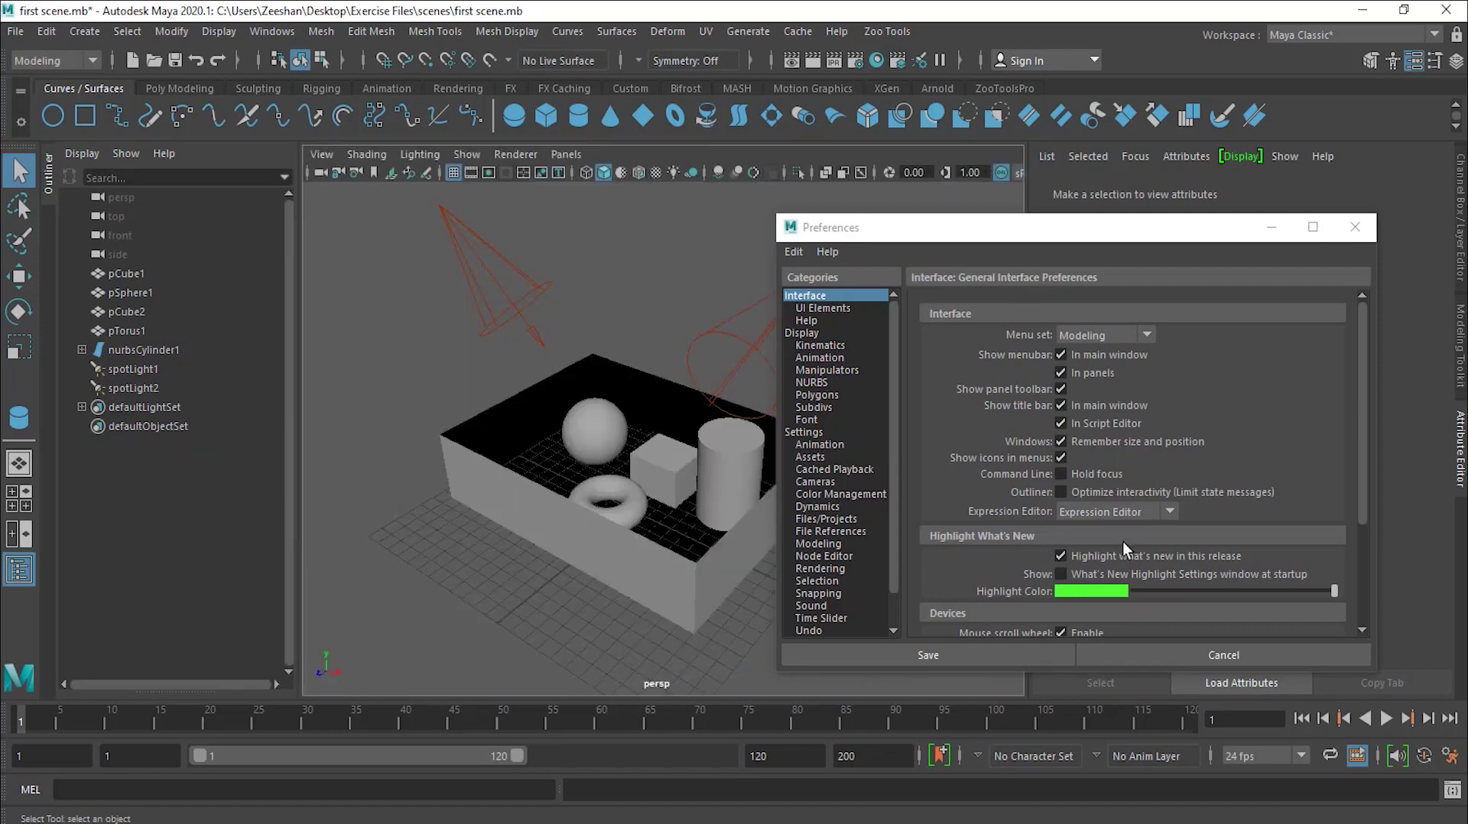
# Step: Move the Tool Box from beside the Outliner to between the viewport and the Attribute Editor
pyautogui.moveTo(1110, 239); pyautogui.dragTo(983, 199)
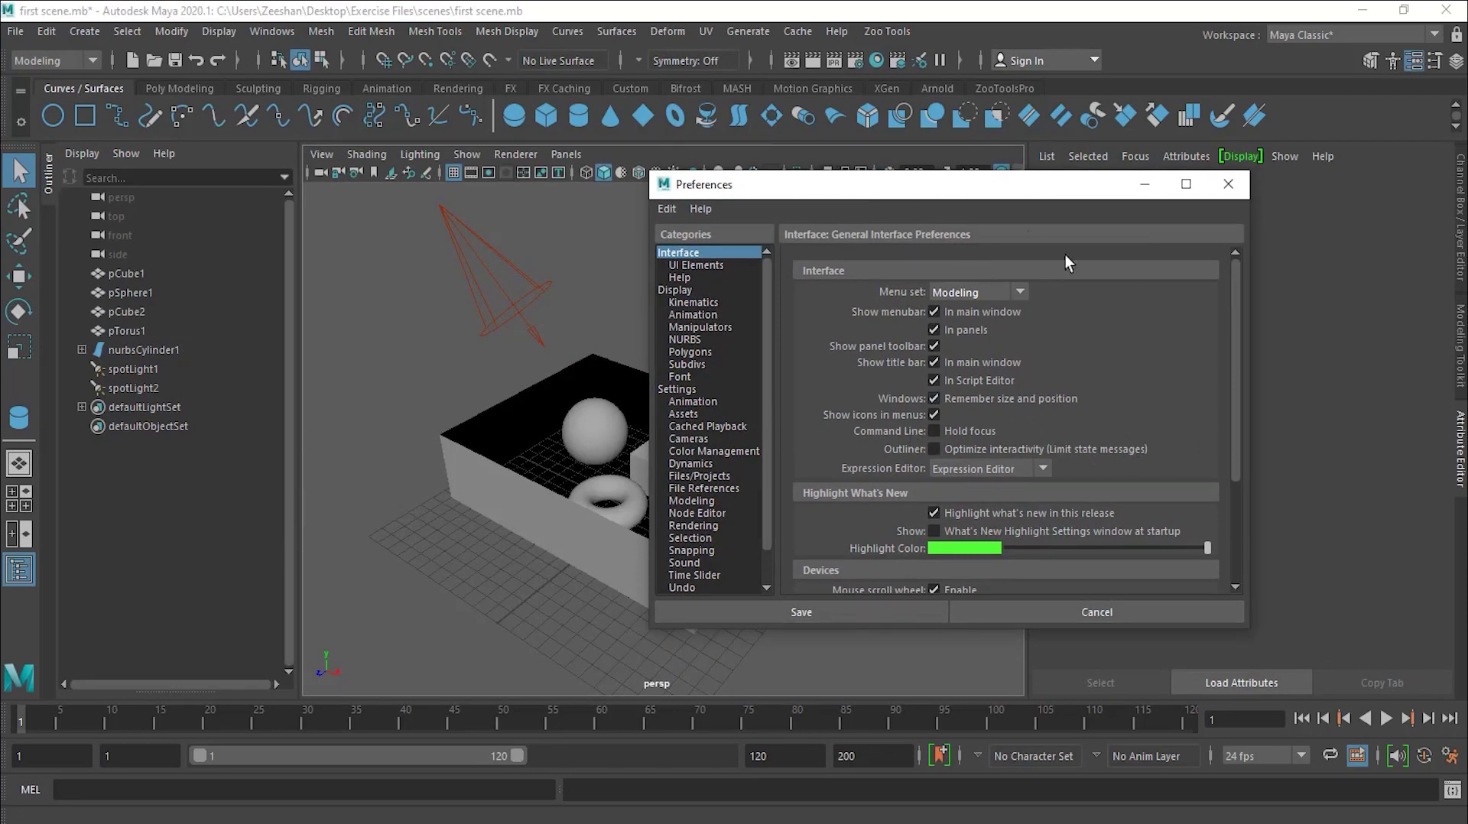
pyautogui.moveTo(896, 191); pyautogui.dragTo(691, 413)
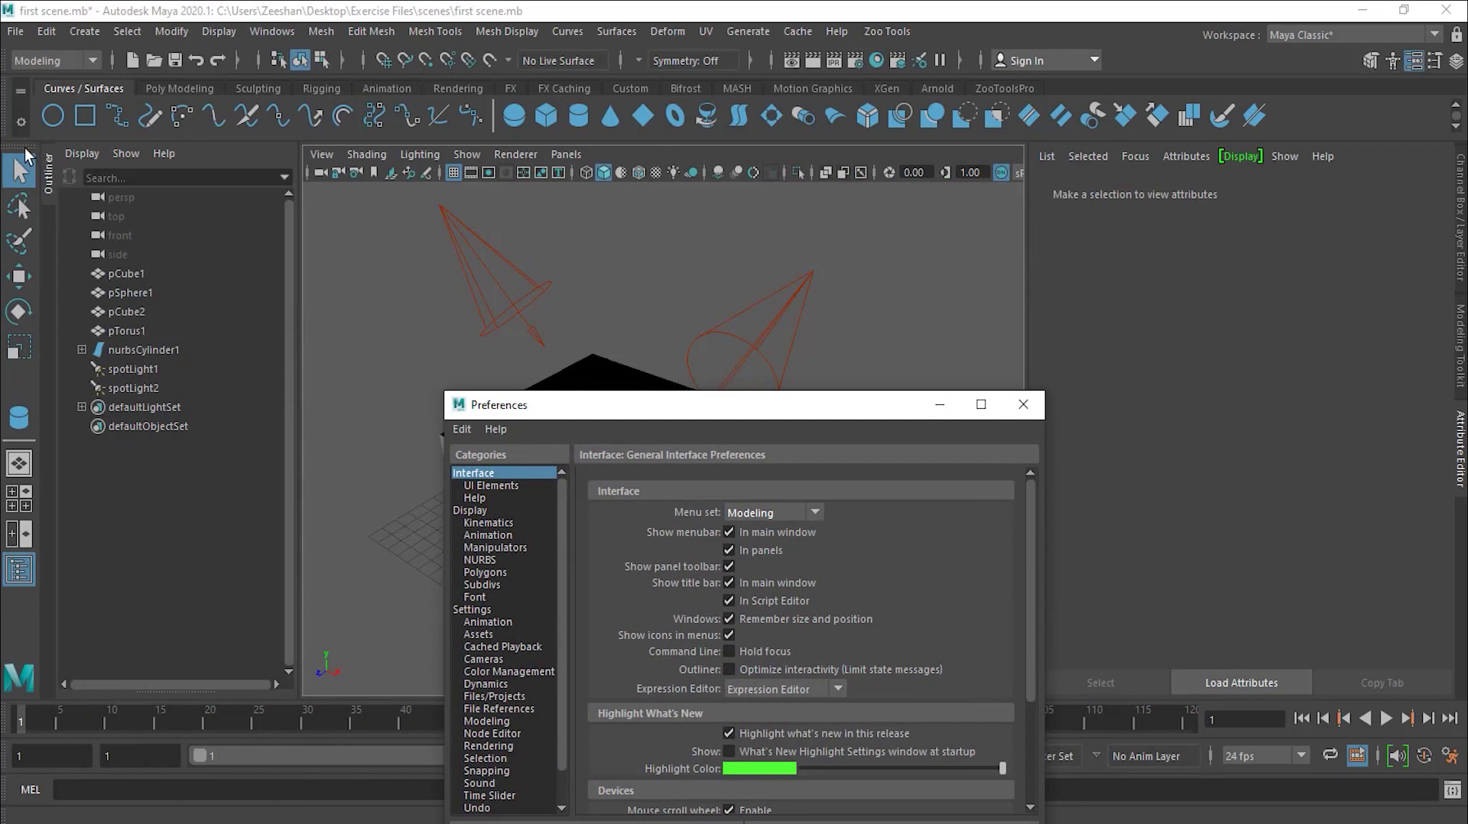
pyautogui.moveTo(30, 147); pyautogui.dragTo(1031, 188)
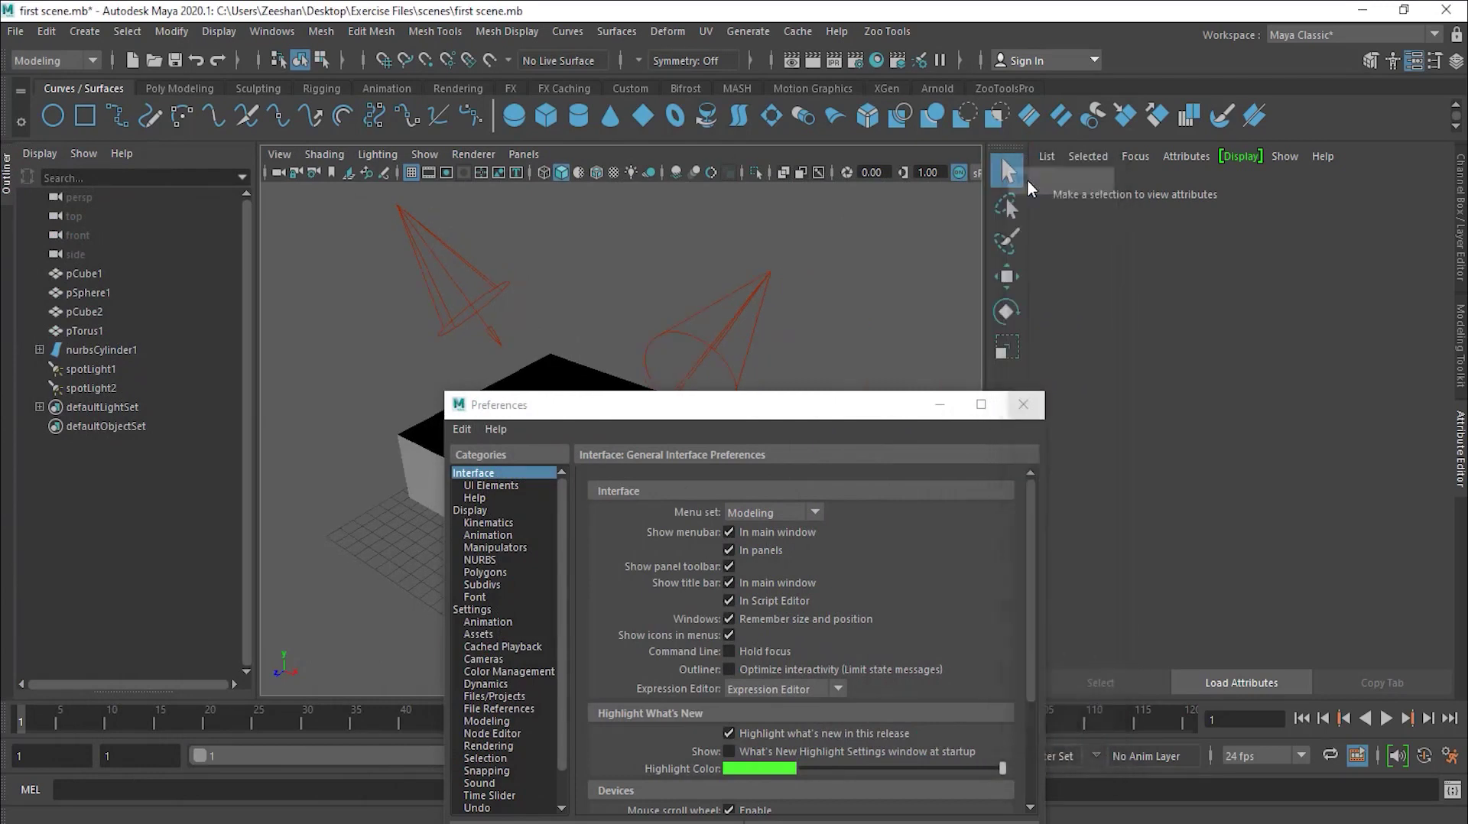
pyautogui.moveTo(897, 412); pyautogui.dragTo(711, 337)
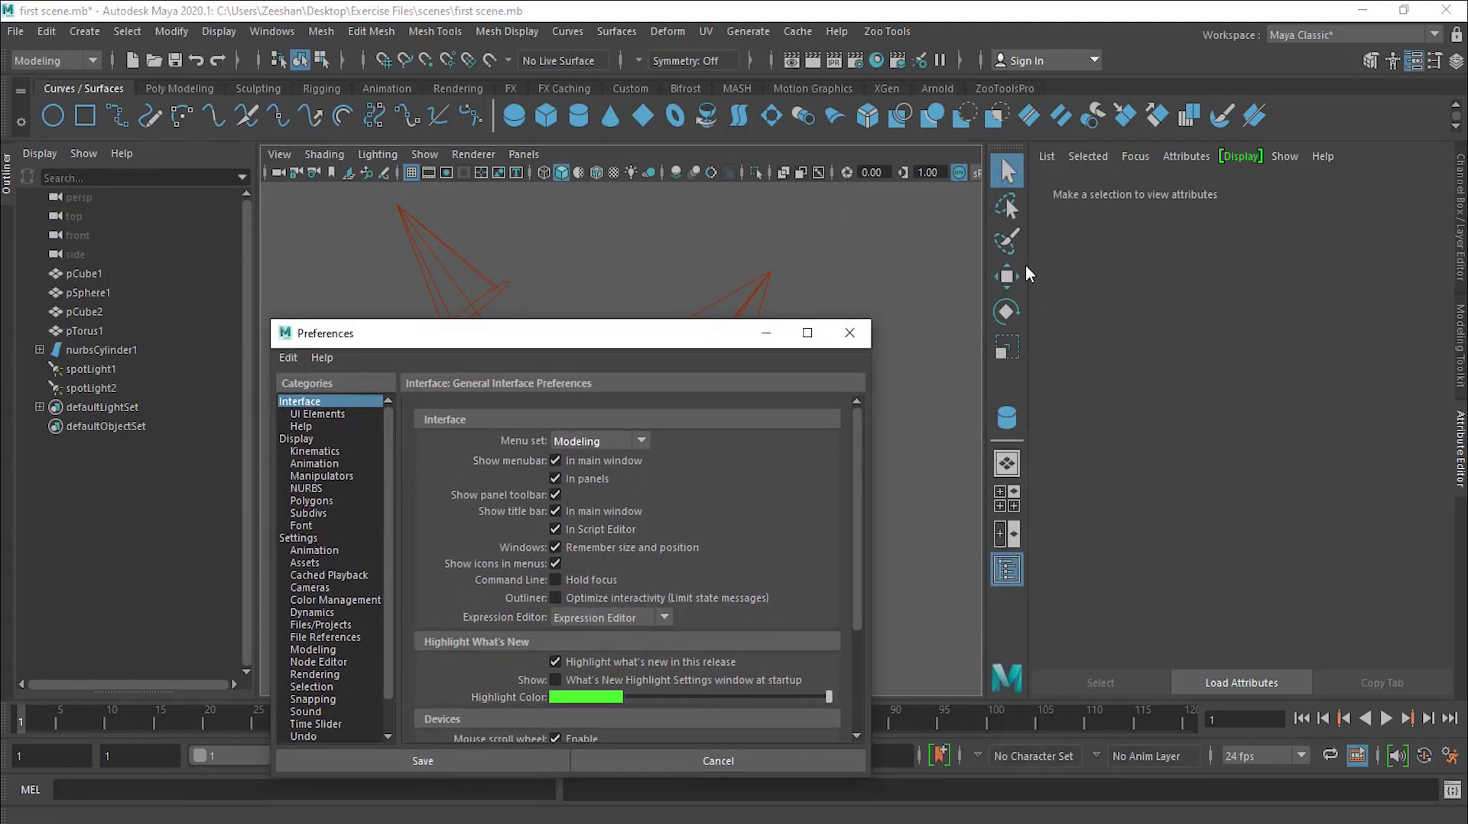
# Step: Bring the Tool Box back to the Outliner's side and dock it horizontally below the Outliner
pyautogui.moveTo(1015, 145); pyautogui.dragTo(11, 205)
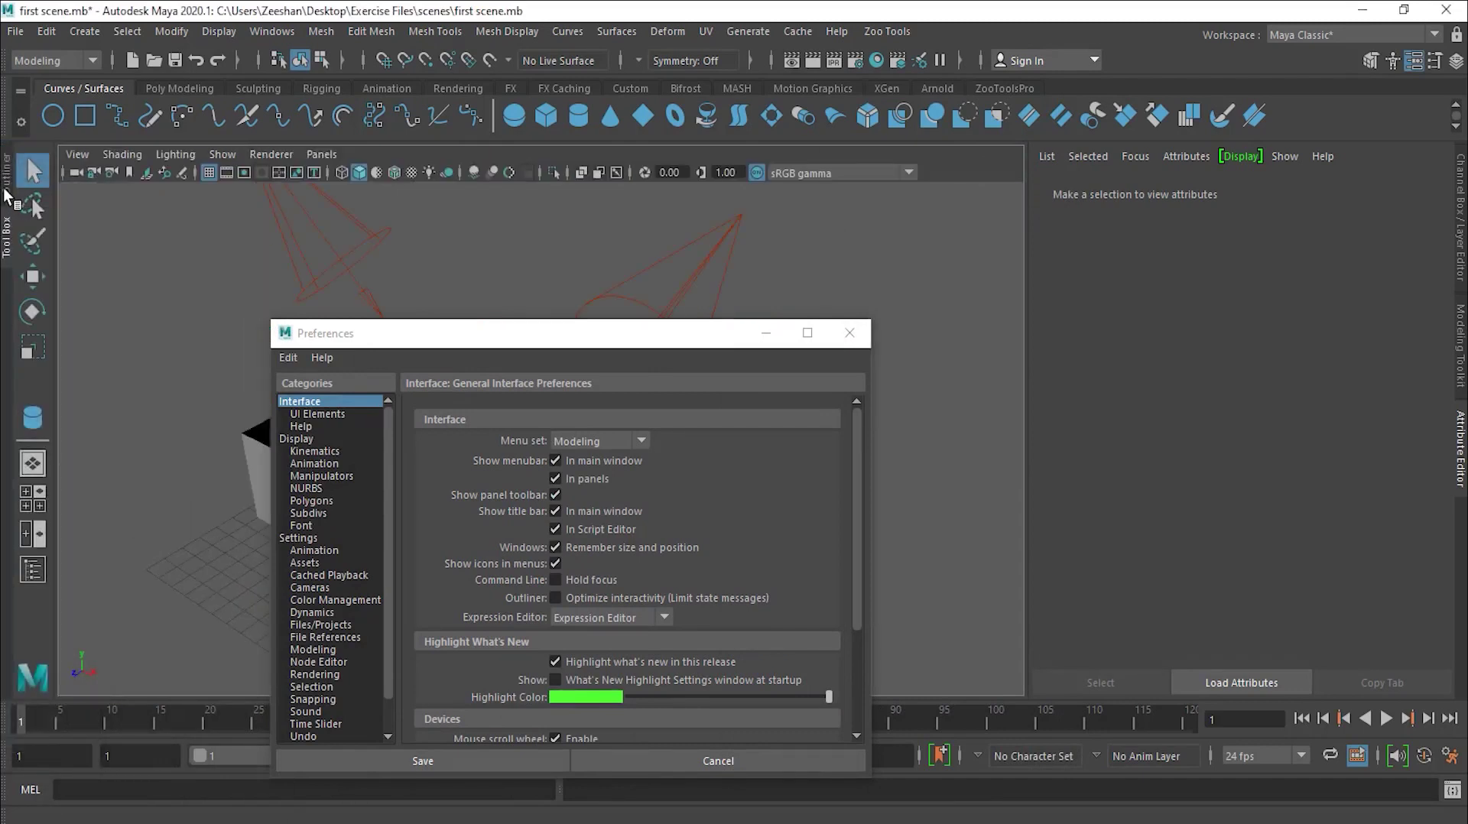
pyautogui.click(5, 189)
pyautogui.click(4, 233)
pyautogui.moveTo(8, 188); pyautogui.dragTo(84, 147)
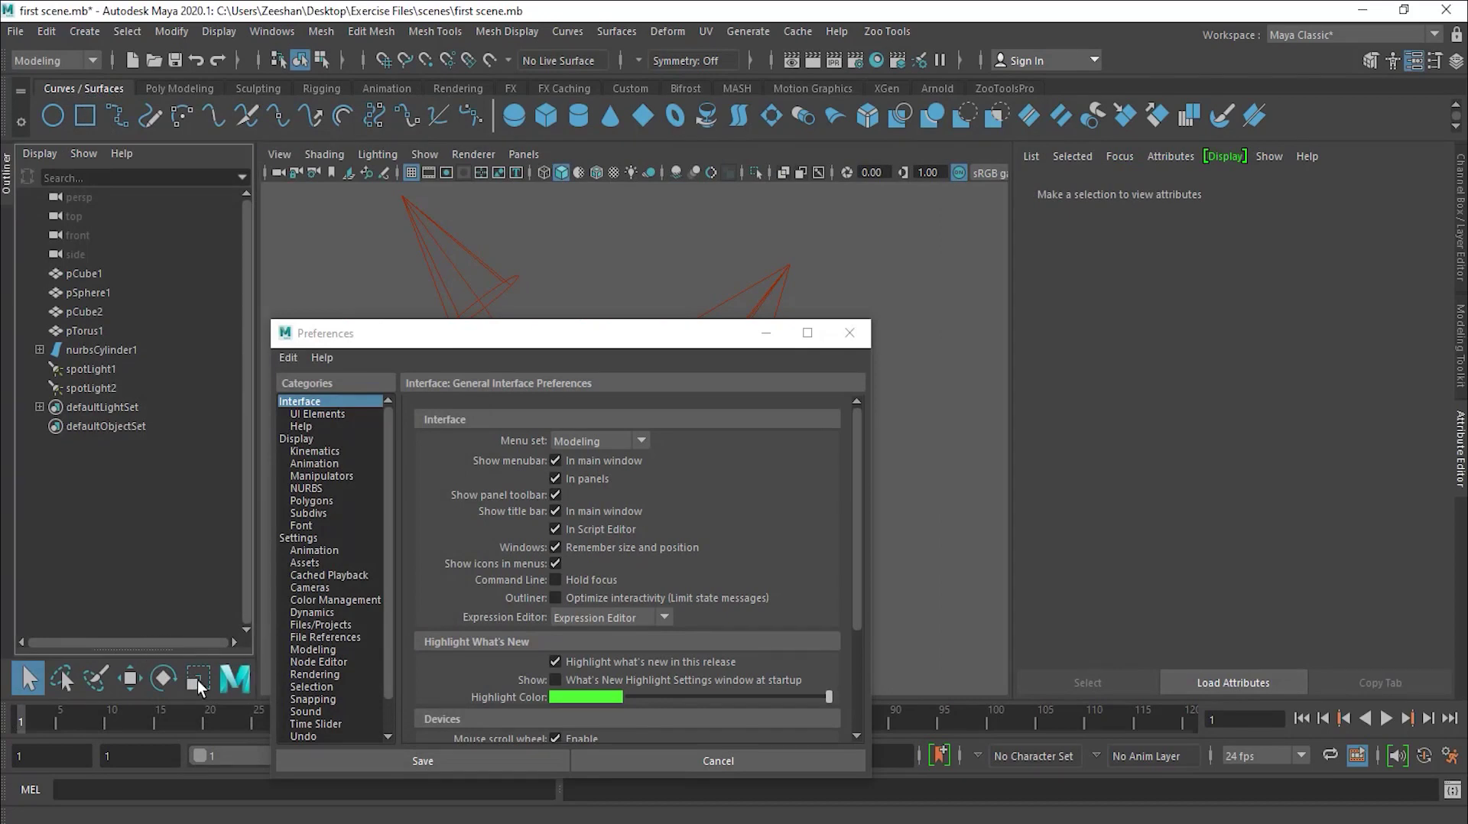
pyautogui.moveTo(271, 681); pyautogui.dragTo(269, 681)
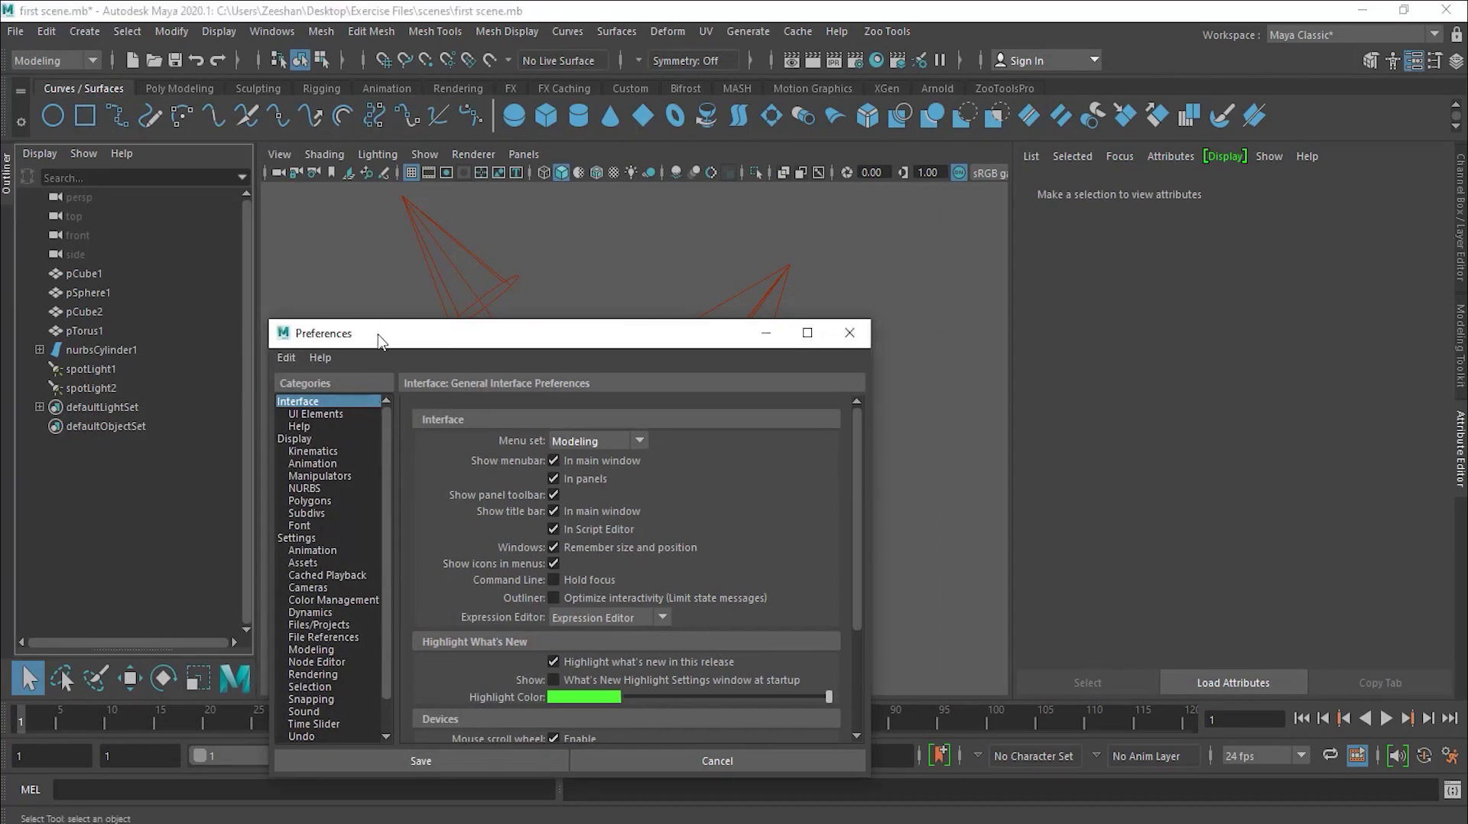
pyautogui.moveTo(380, 340); pyautogui.dragTo(496, 284)
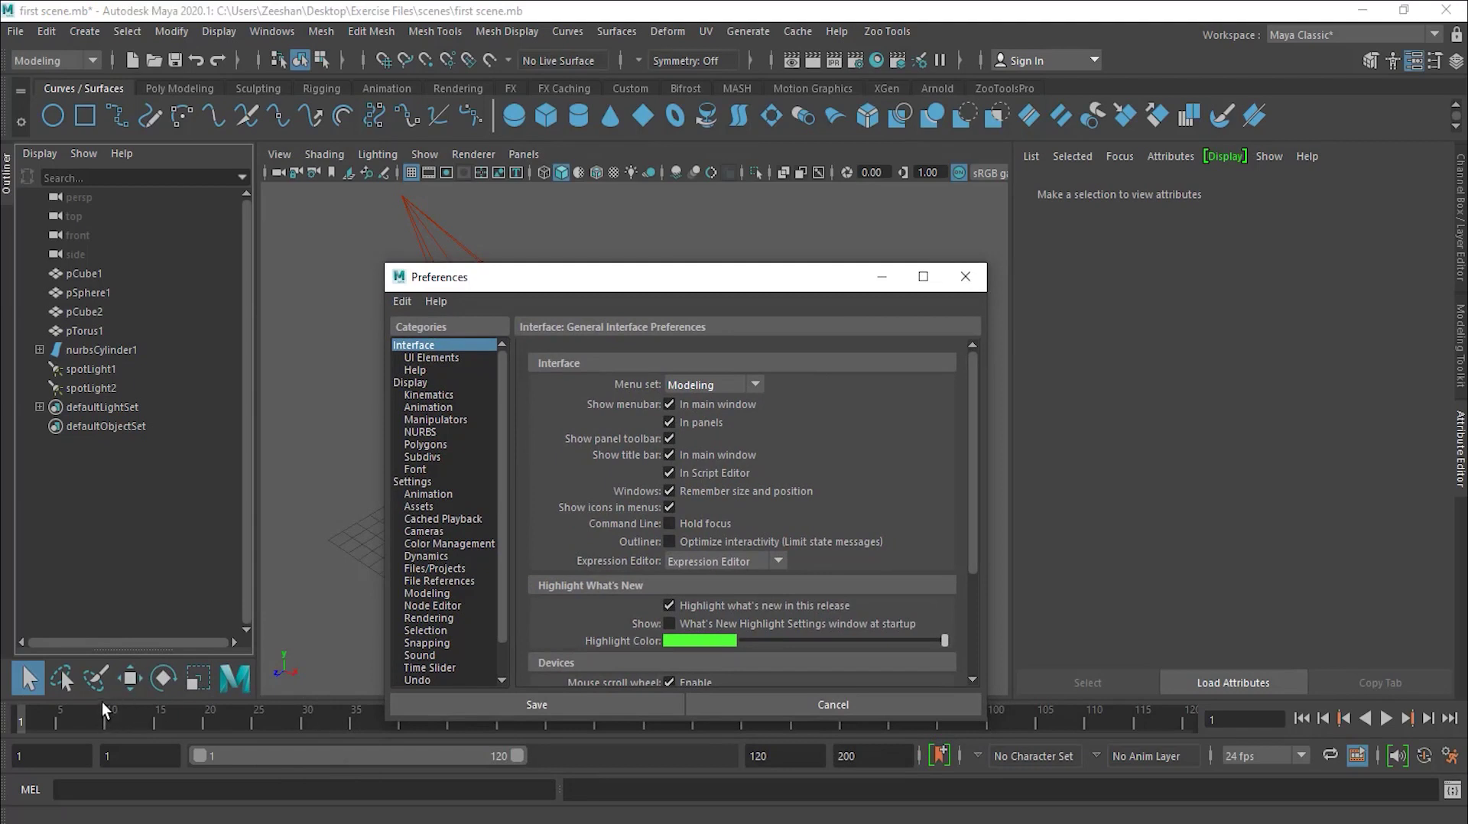
pyautogui.moveTo(259, 664)
pyautogui.mouseDown()
pyautogui.moveTo(357, 661)
pyautogui.moveTo(246, 660)
pyautogui.mouseUp()
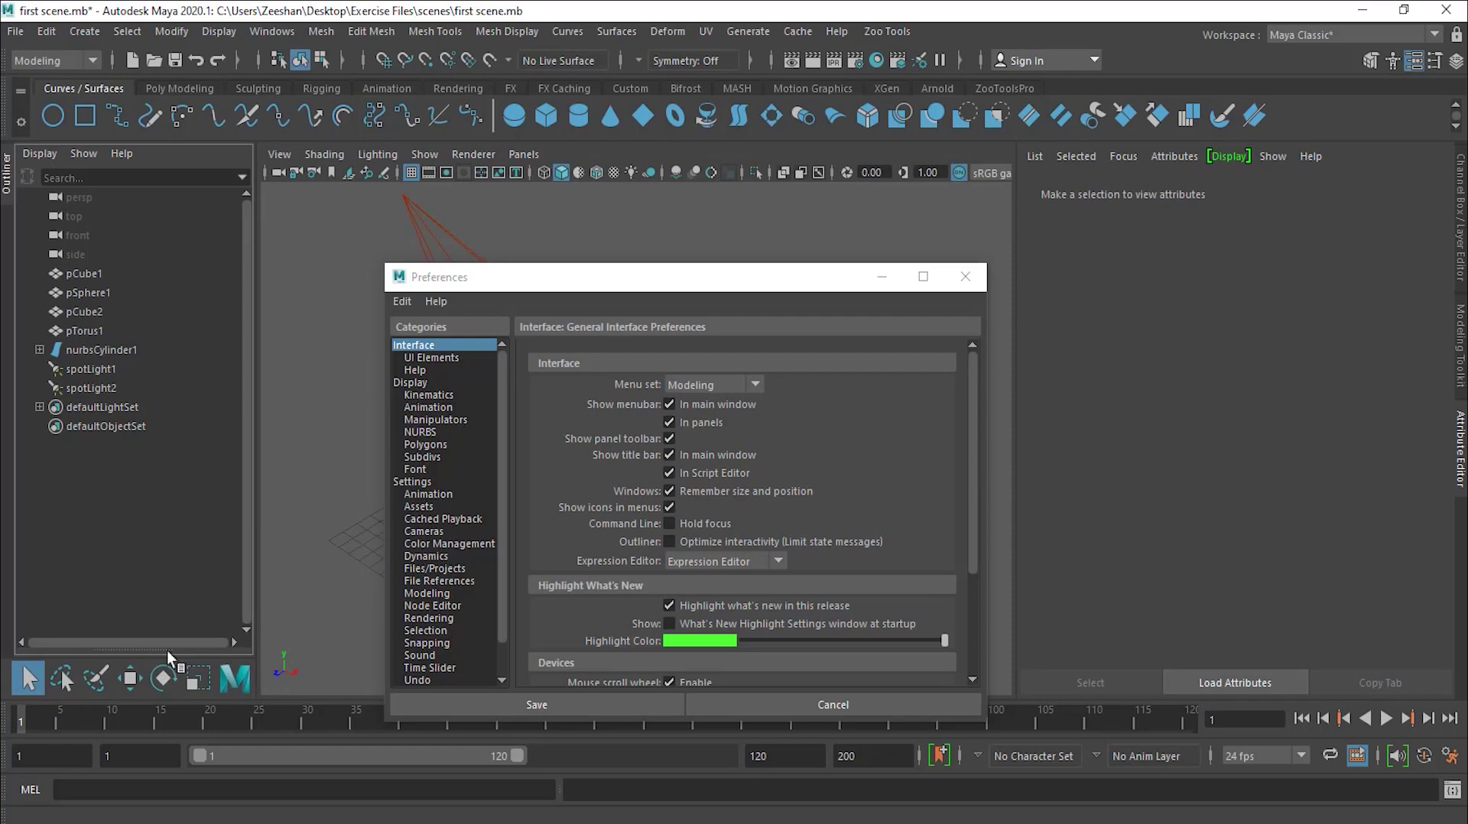
# Step: Switch the Expression Editor preference to Text editor and back to Expression Editor
pyautogui.moveTo(791, 282); pyautogui.dragTo(777, 179)
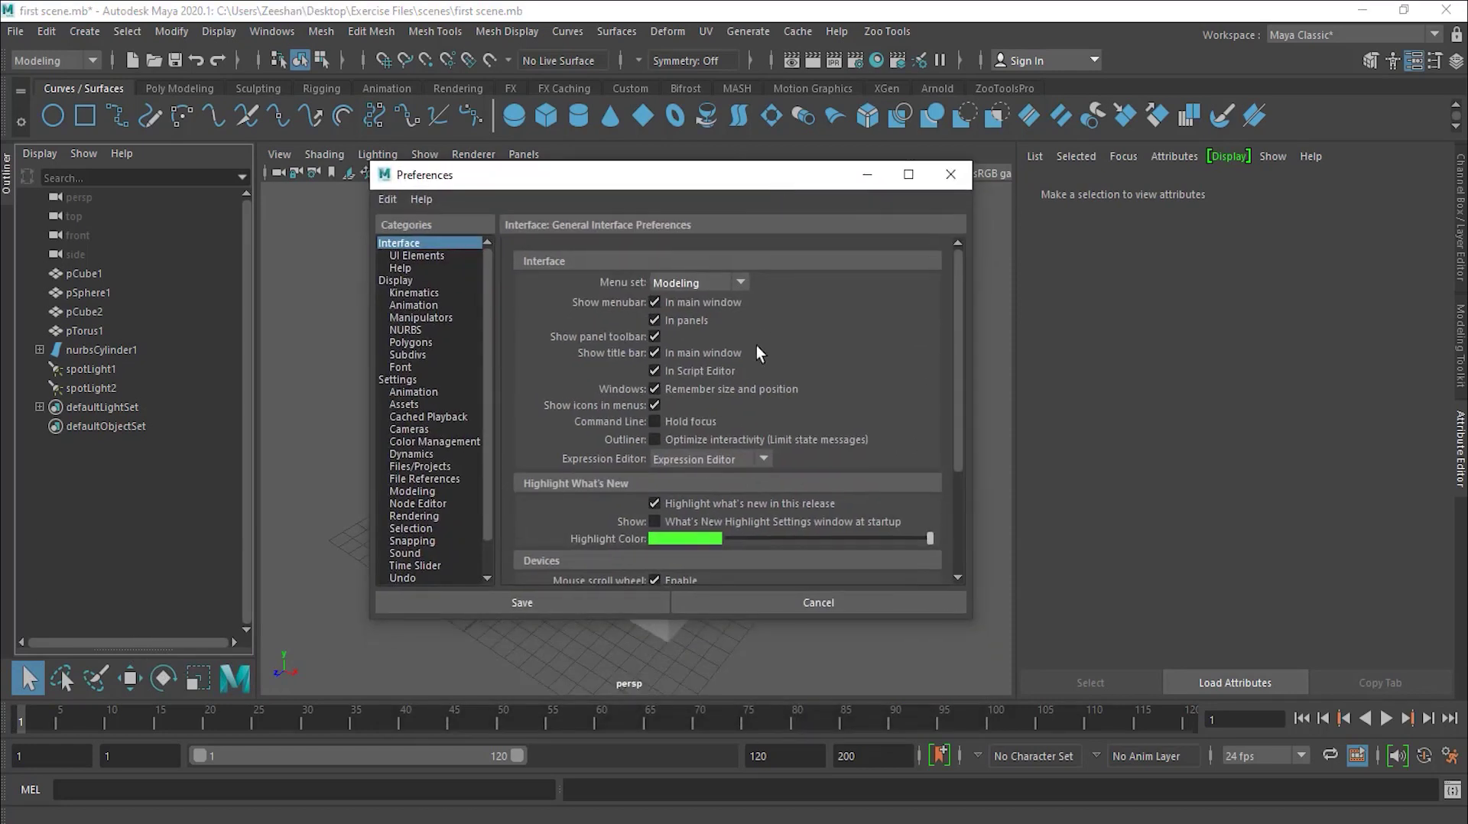
pyautogui.moveTo(961, 429); pyautogui.dragTo(958, 491)
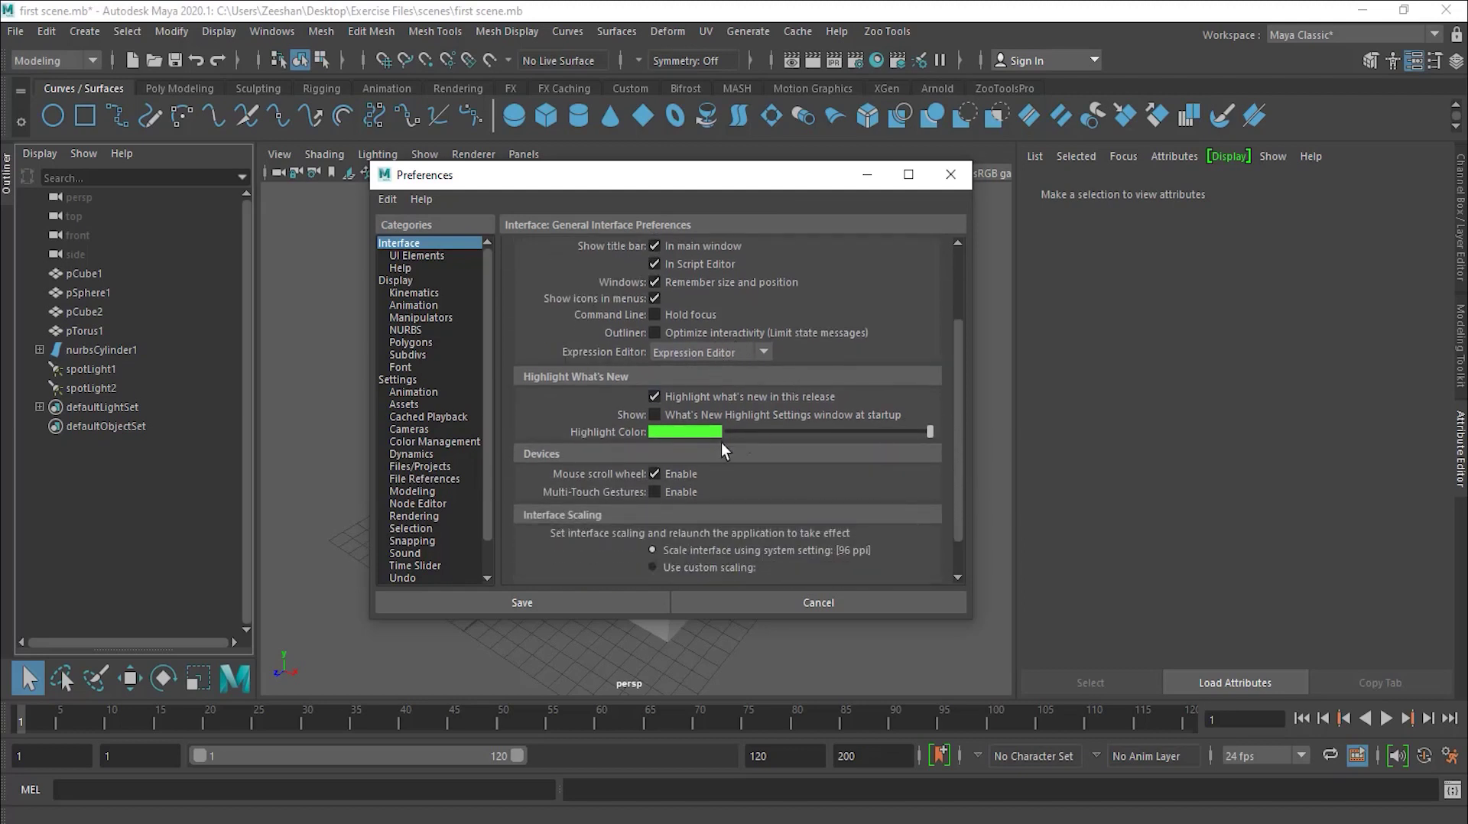
pyautogui.click(721, 355)
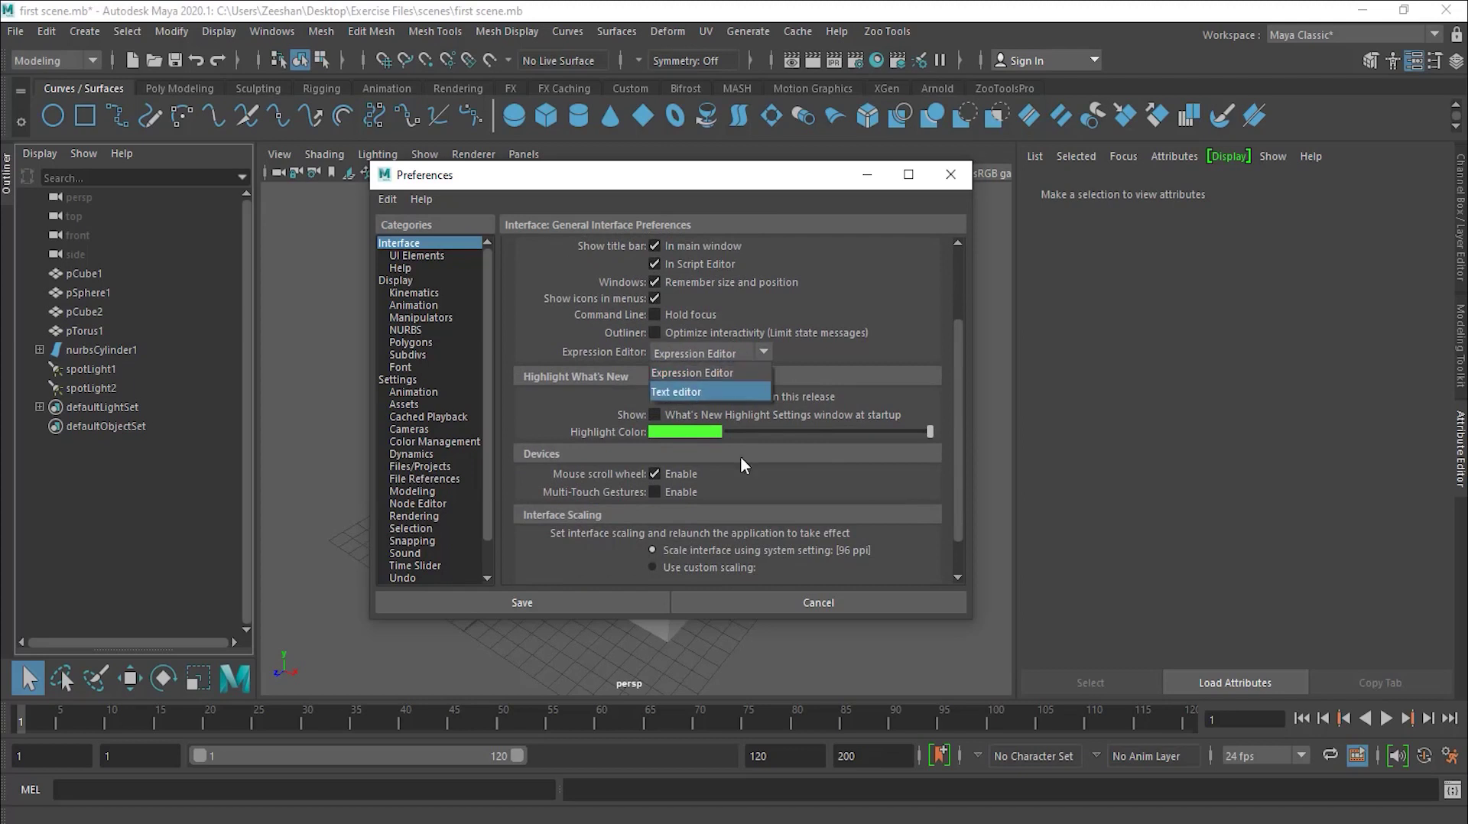
pyautogui.click(701, 392)
pyautogui.click(702, 357)
pyautogui.click(700, 370)
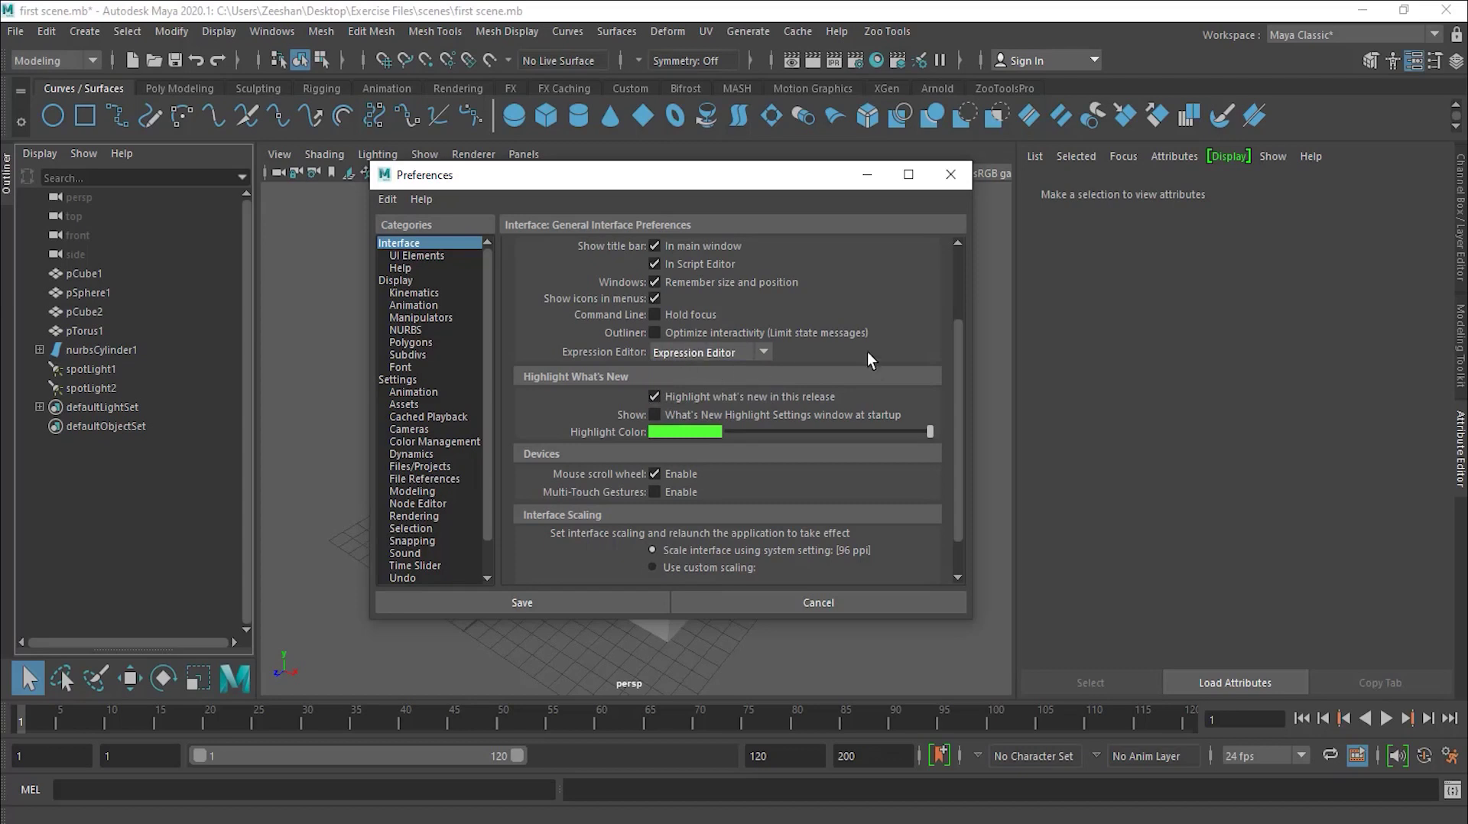
# Step: Look over the Devices and Interface Scaling preferences, test scroll-wheel zooming in the perspective view, and close Preferences without saving
pyautogui.moveTo(957, 382); pyautogui.dragTo(958, 404)
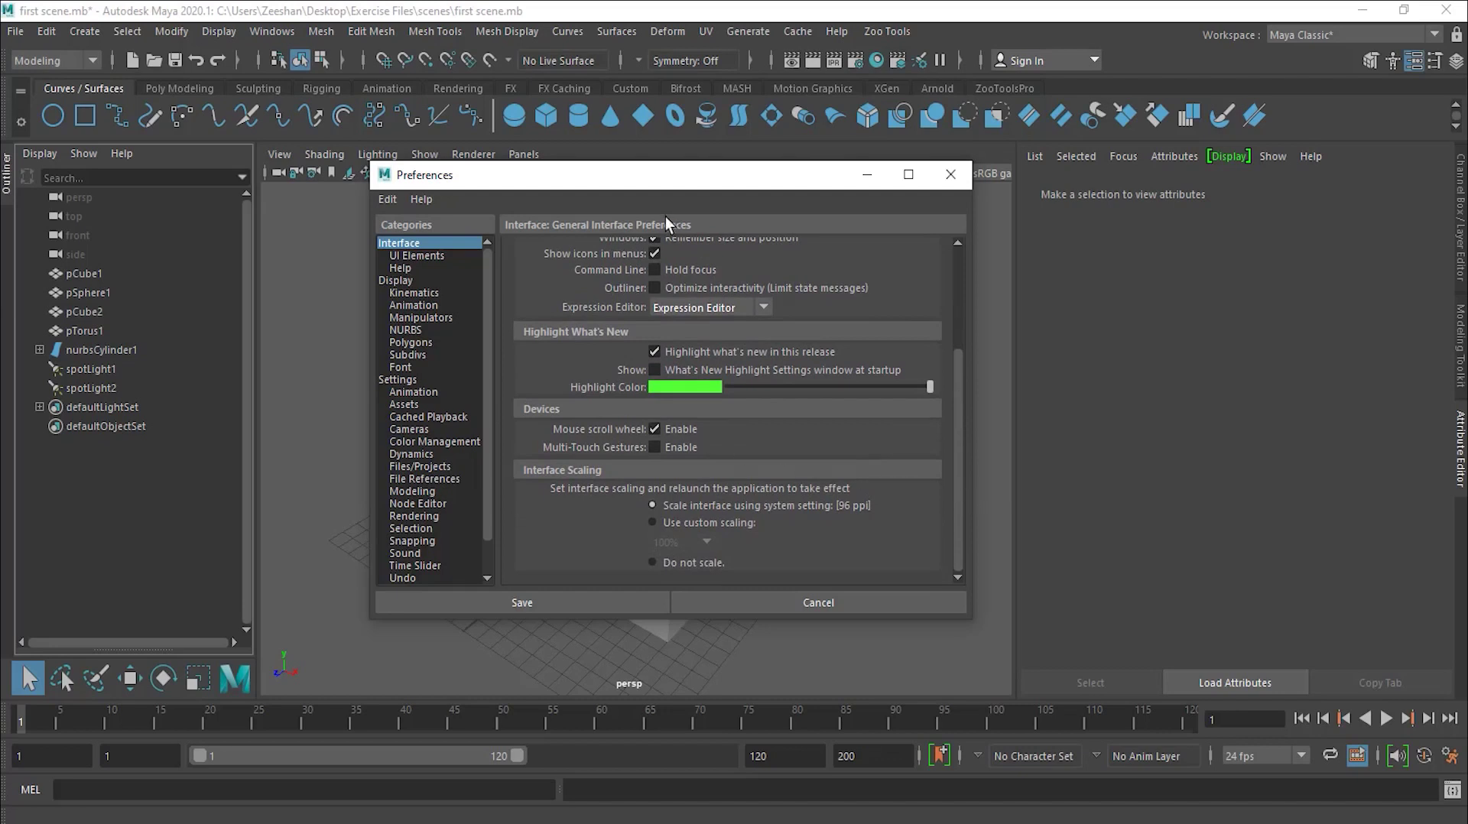
pyautogui.moveTo(670, 180); pyautogui.dragTo(1099, 193)
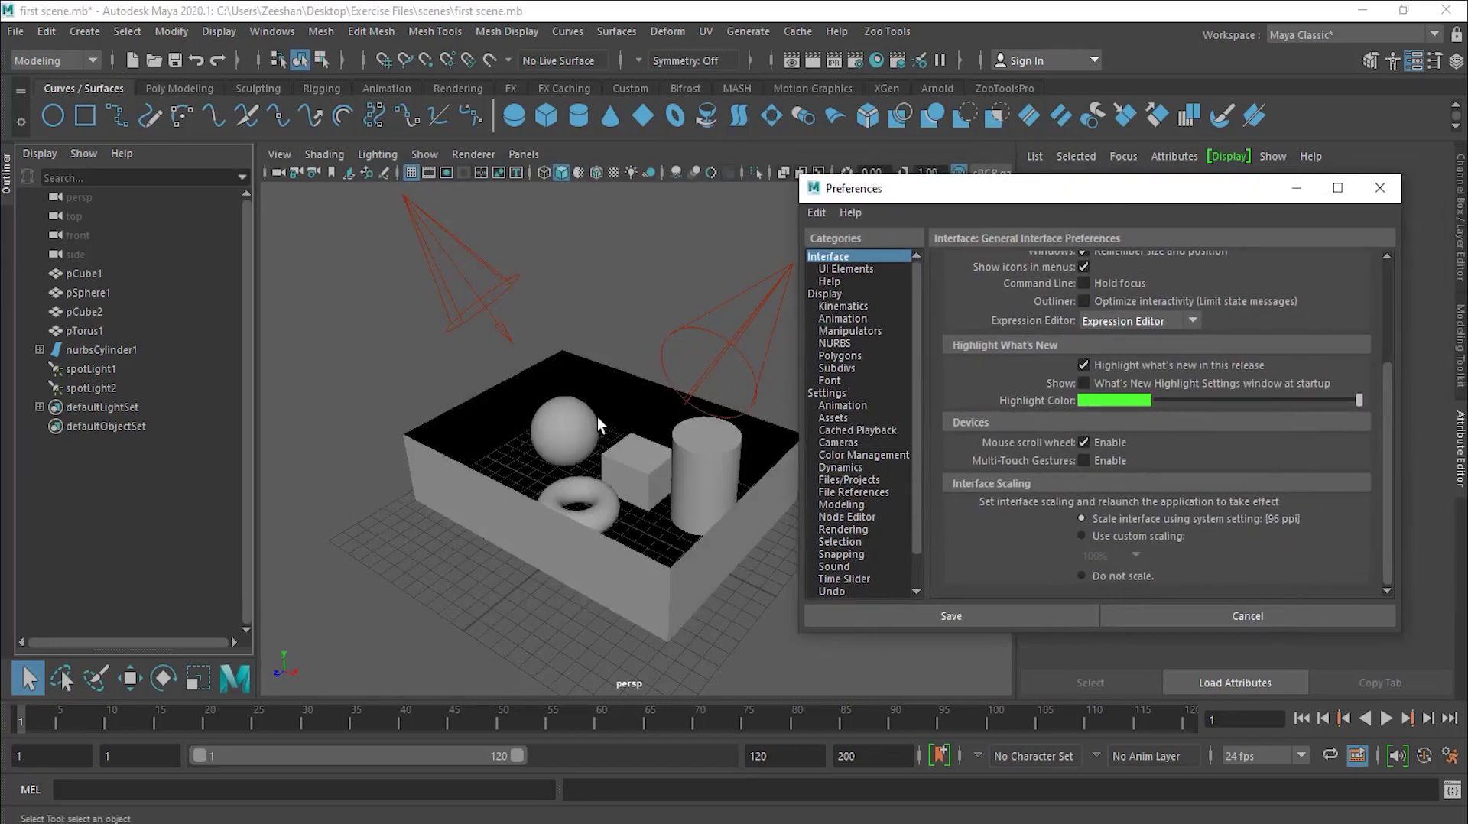
pyautogui.scroll(3, 598, 416)
pyautogui.scroll(-2, 603, 420)
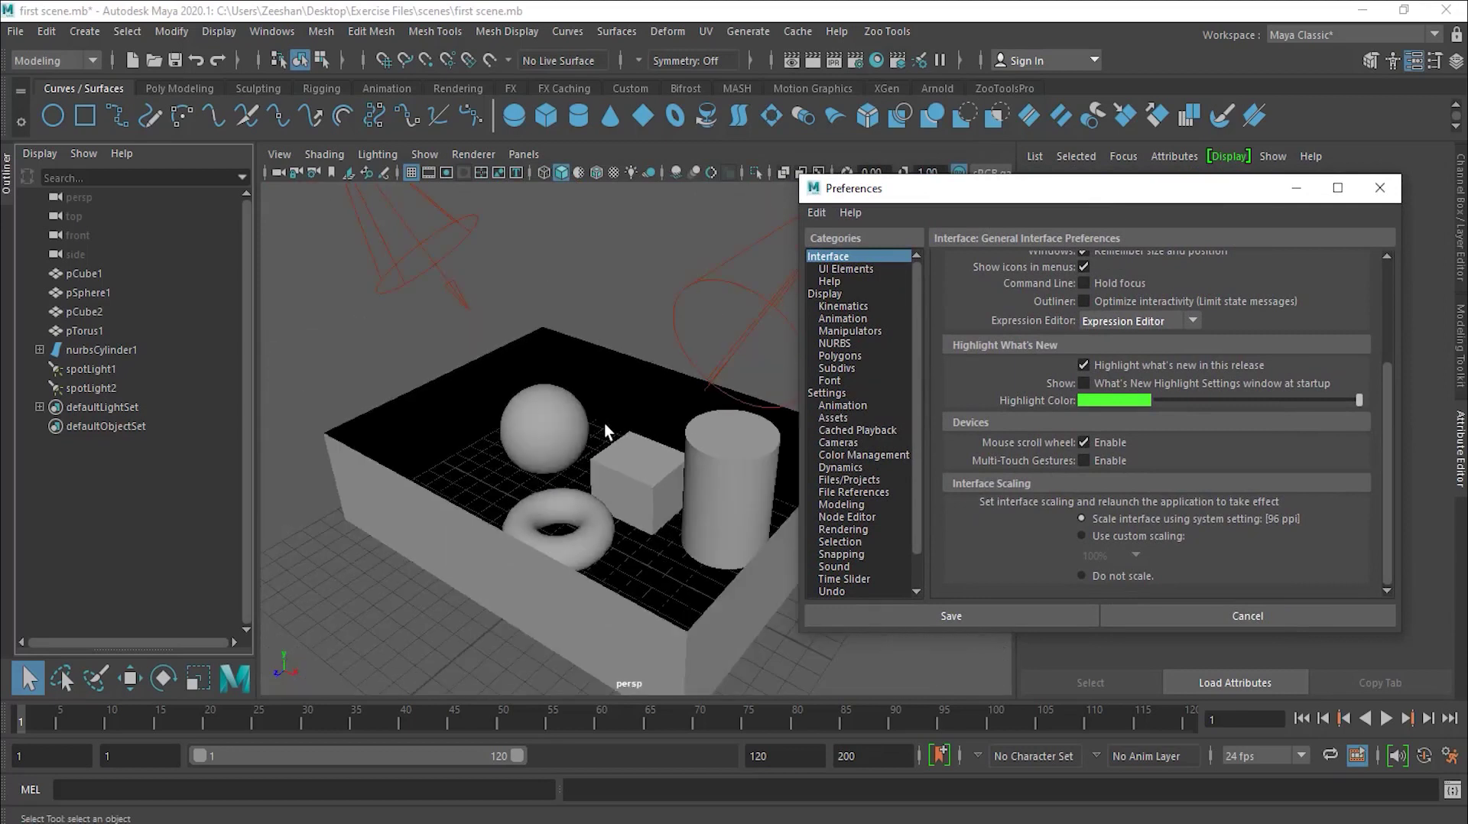
pyautogui.scroll(-2, 604, 423)
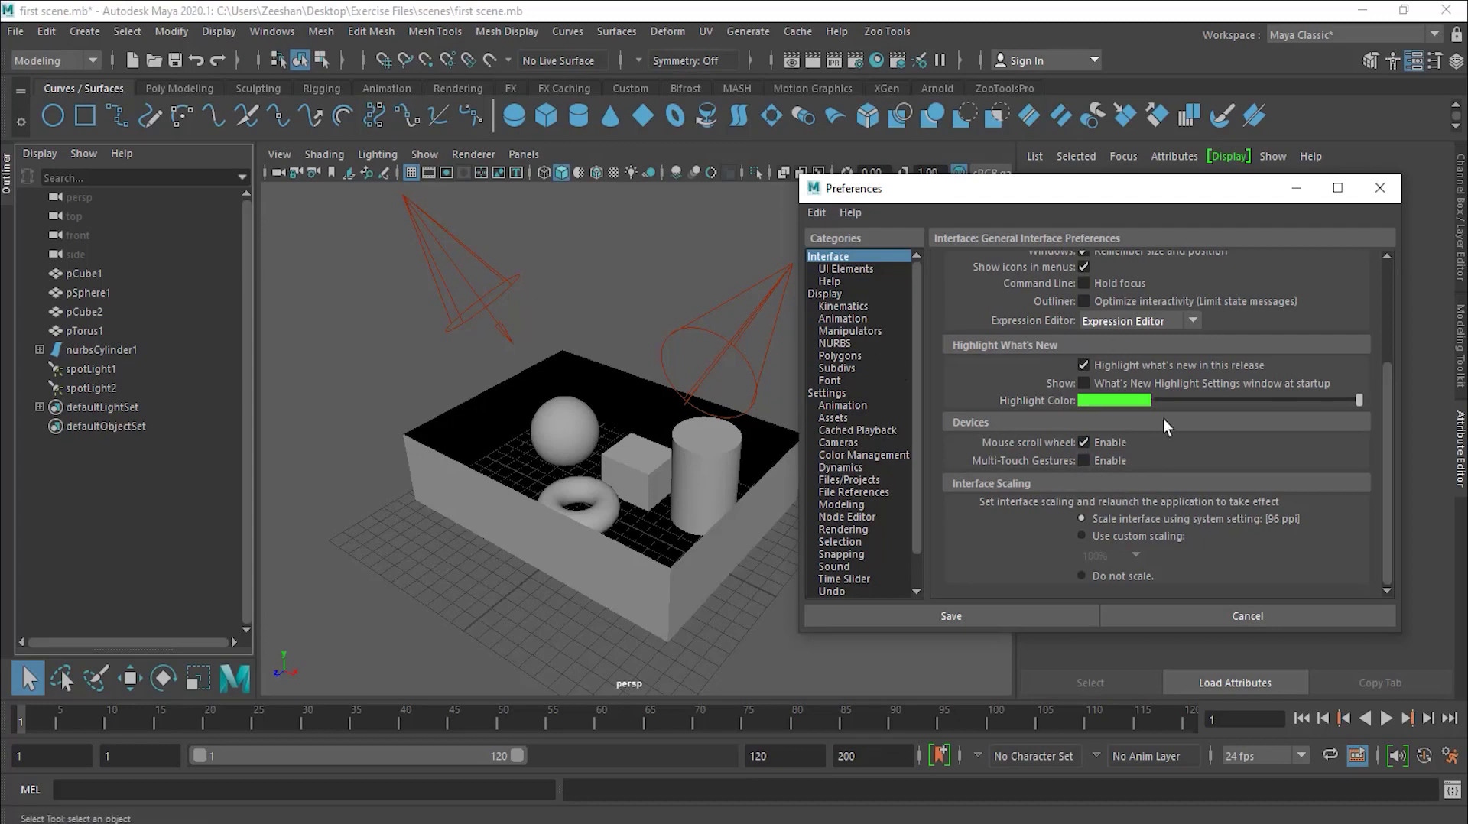
pyautogui.click(1306, 620)
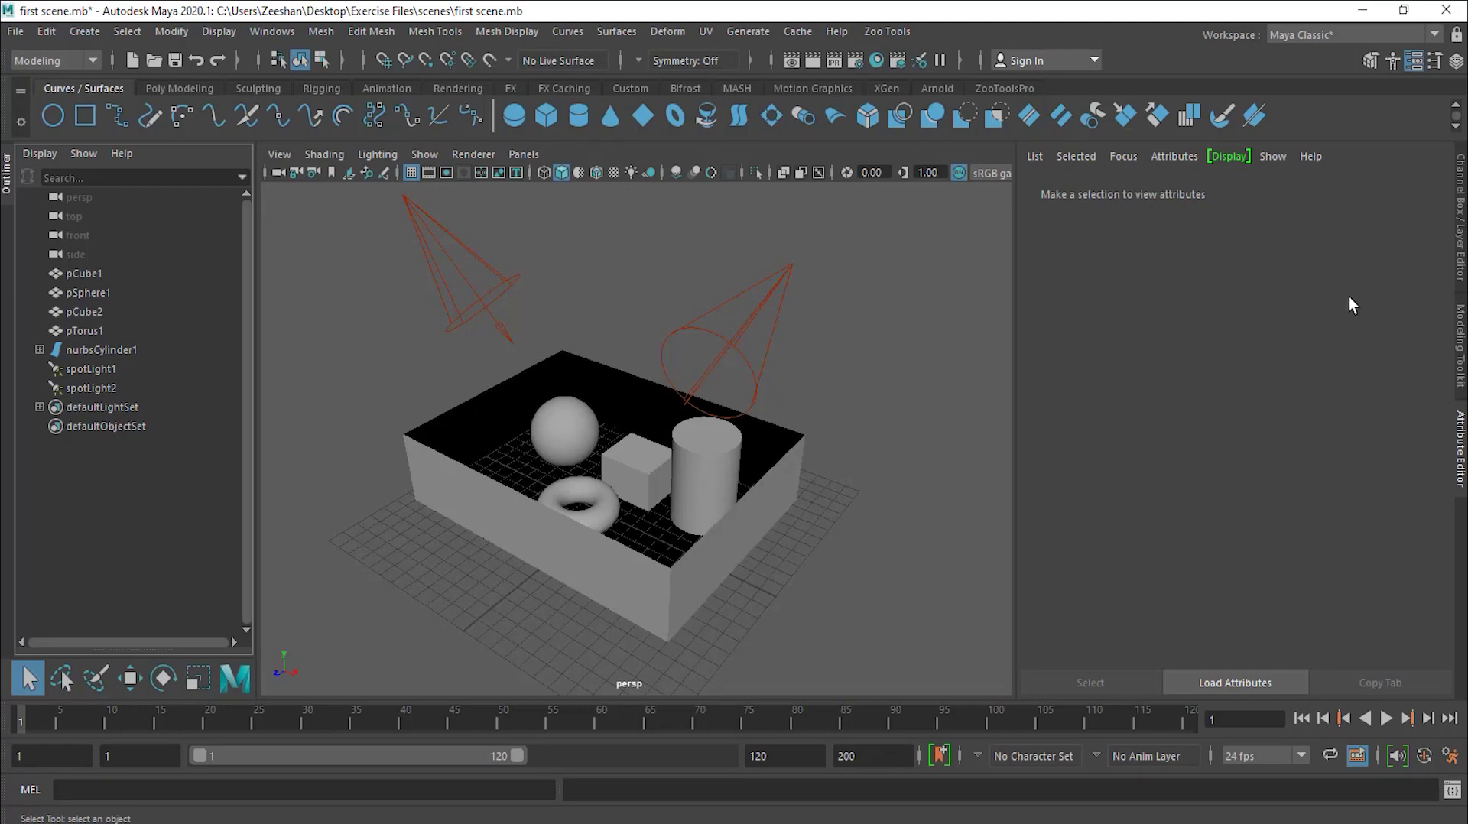
# Step: Switch the workspace from Maya Classic to Modeling - Standard and on to Modeling - Expert
pyautogui.click(1329, 35)
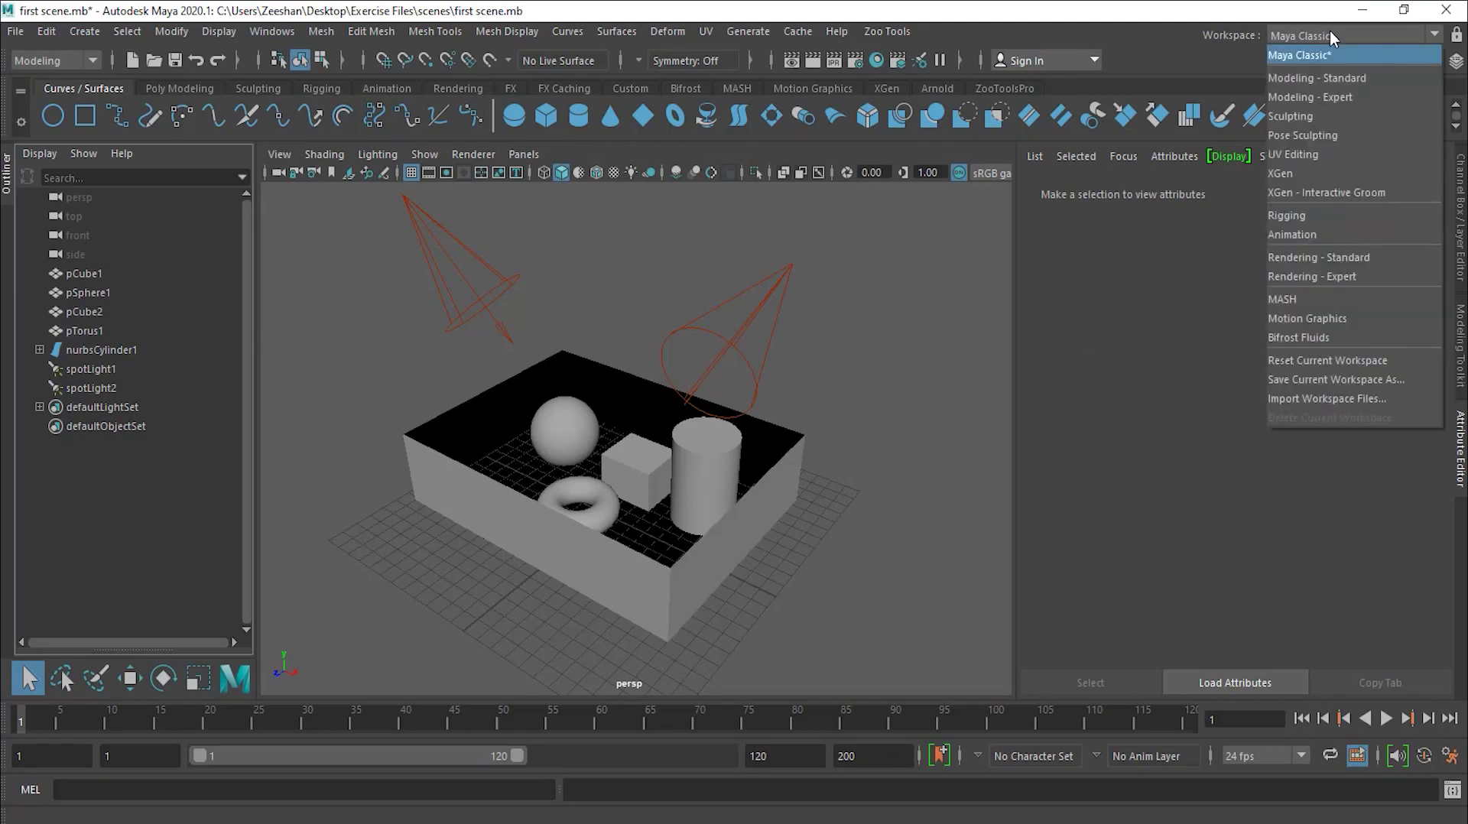
pyautogui.click(1344, 77)
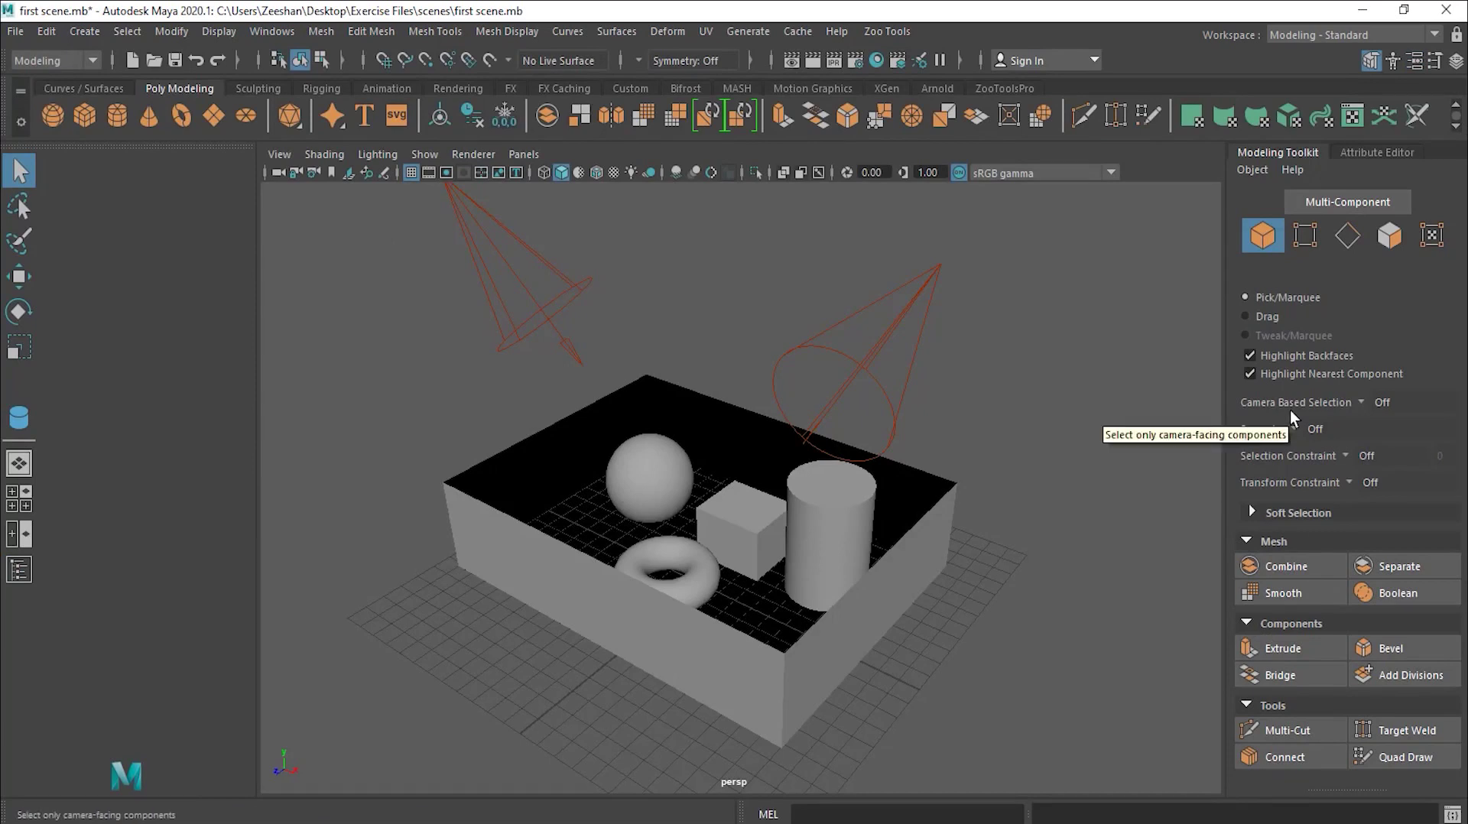
pyautogui.click(1349, 36)
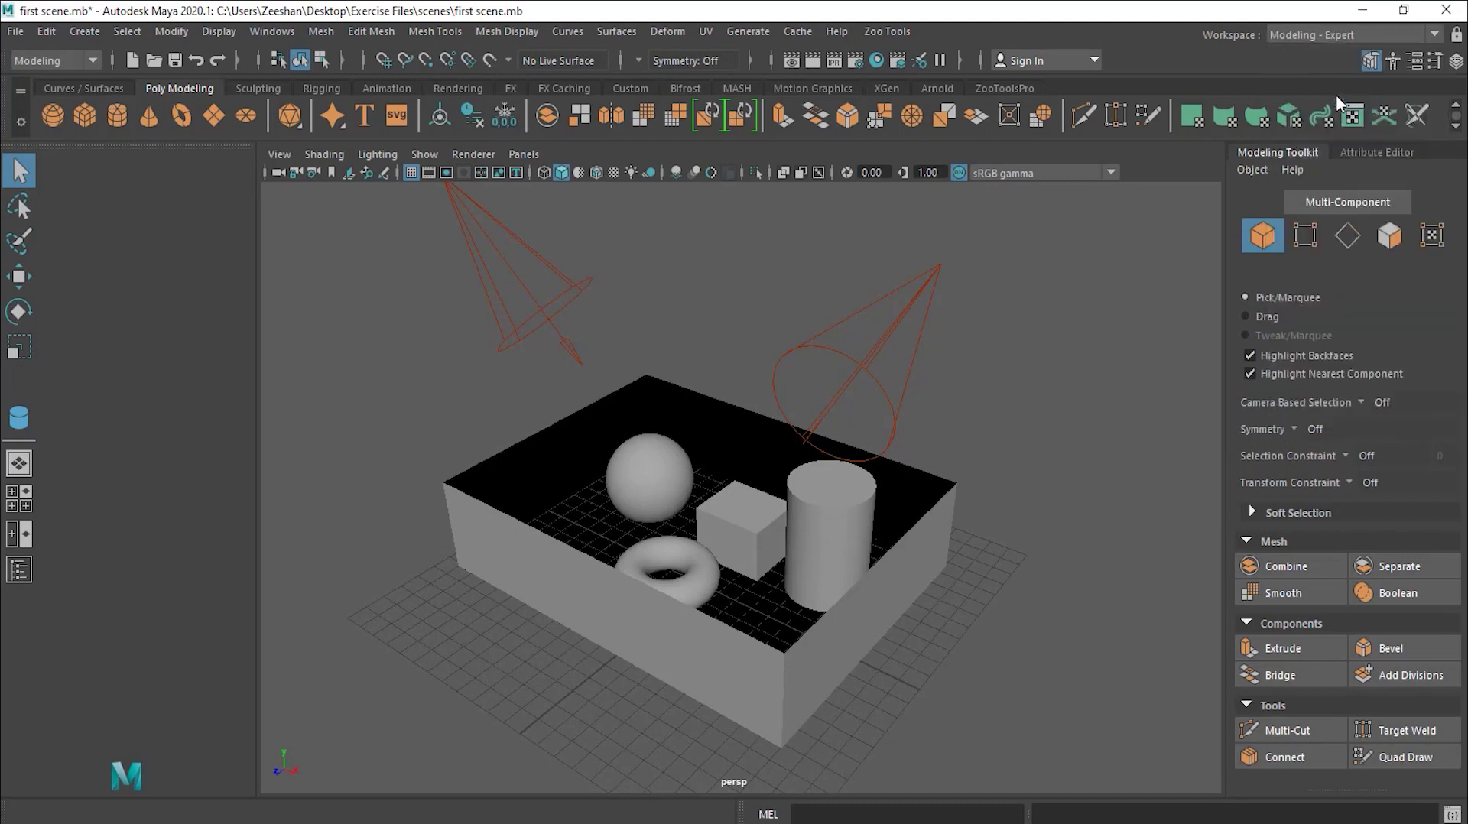
pyautogui.click(1338, 98)
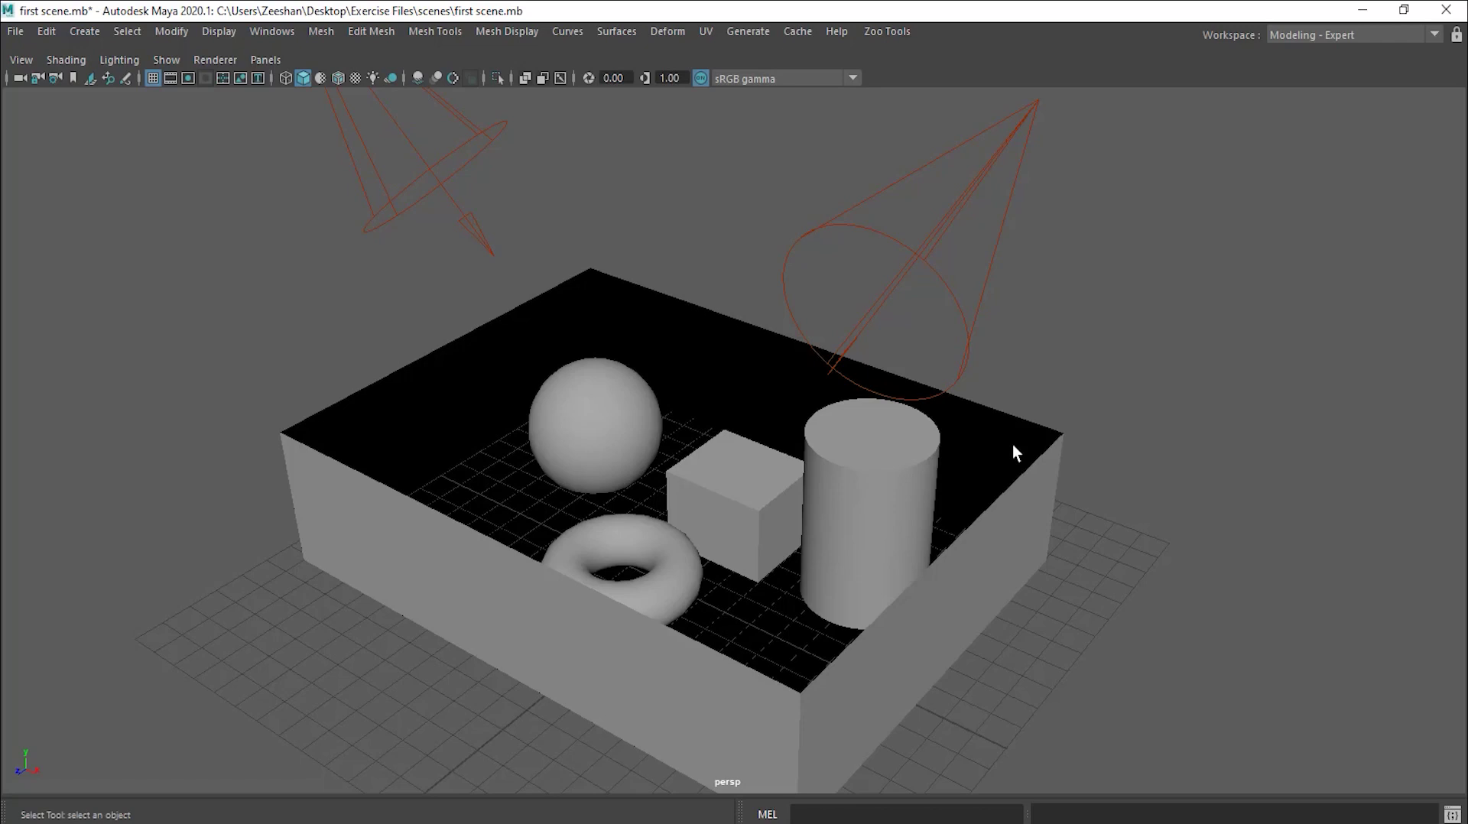
# Step: Switch the workspace to Pose Sculpting, UV Editing and back to Maya Classic, and look at the option for resetting the current workspace
pyautogui.click(1338, 36)
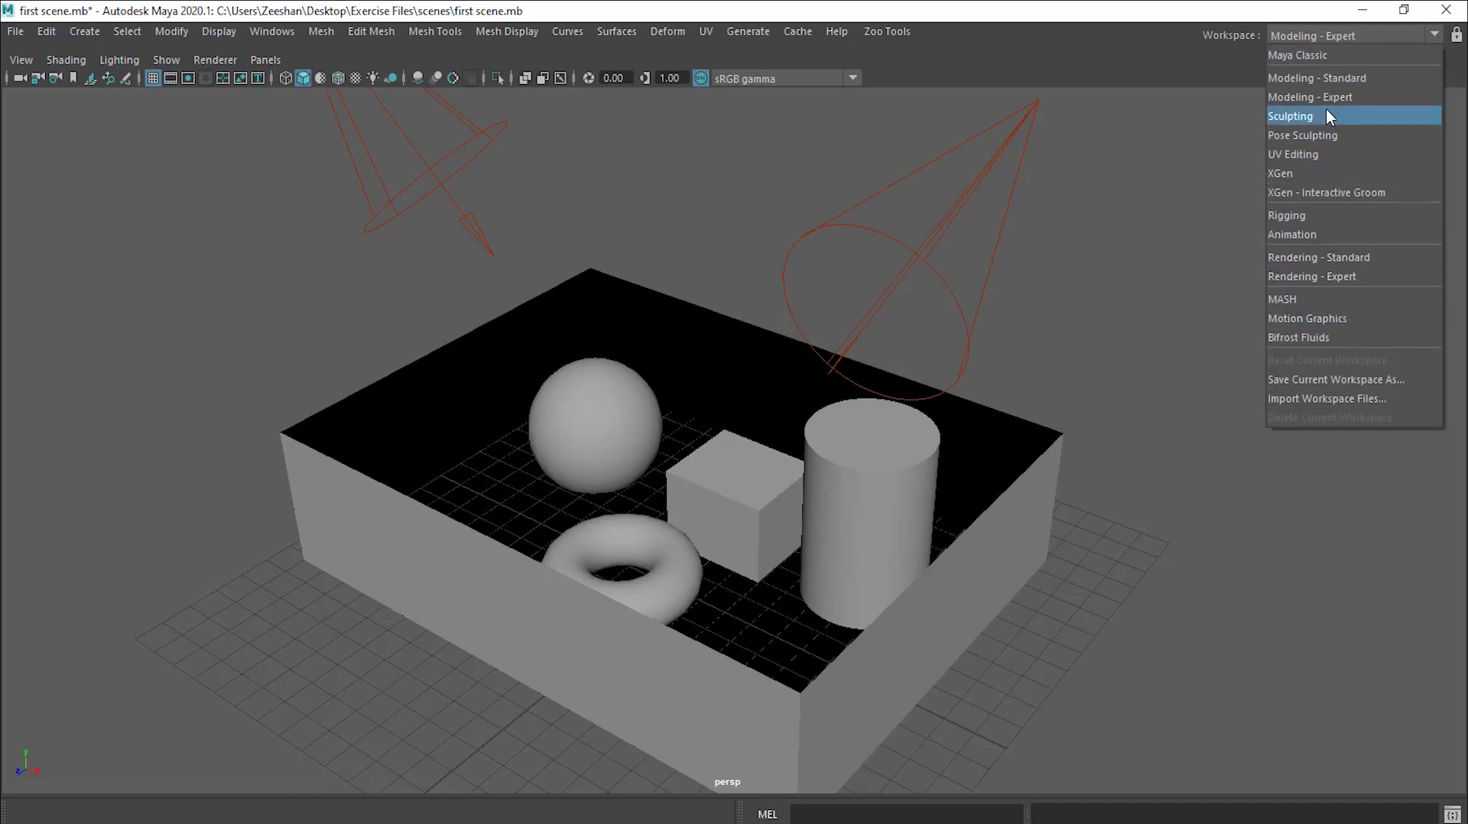
pyautogui.click(1337, 131)
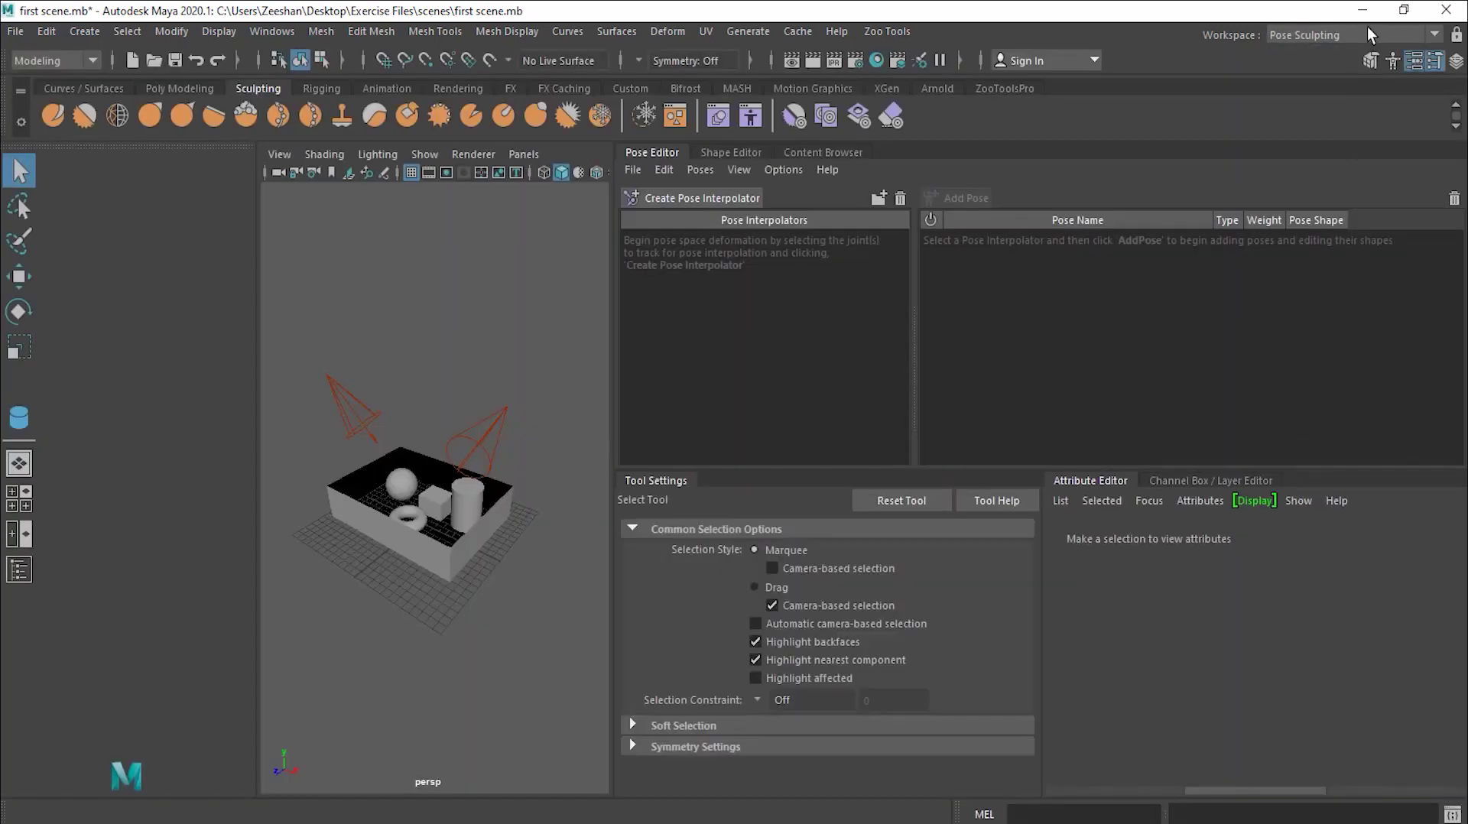
pyautogui.click(1367, 30)
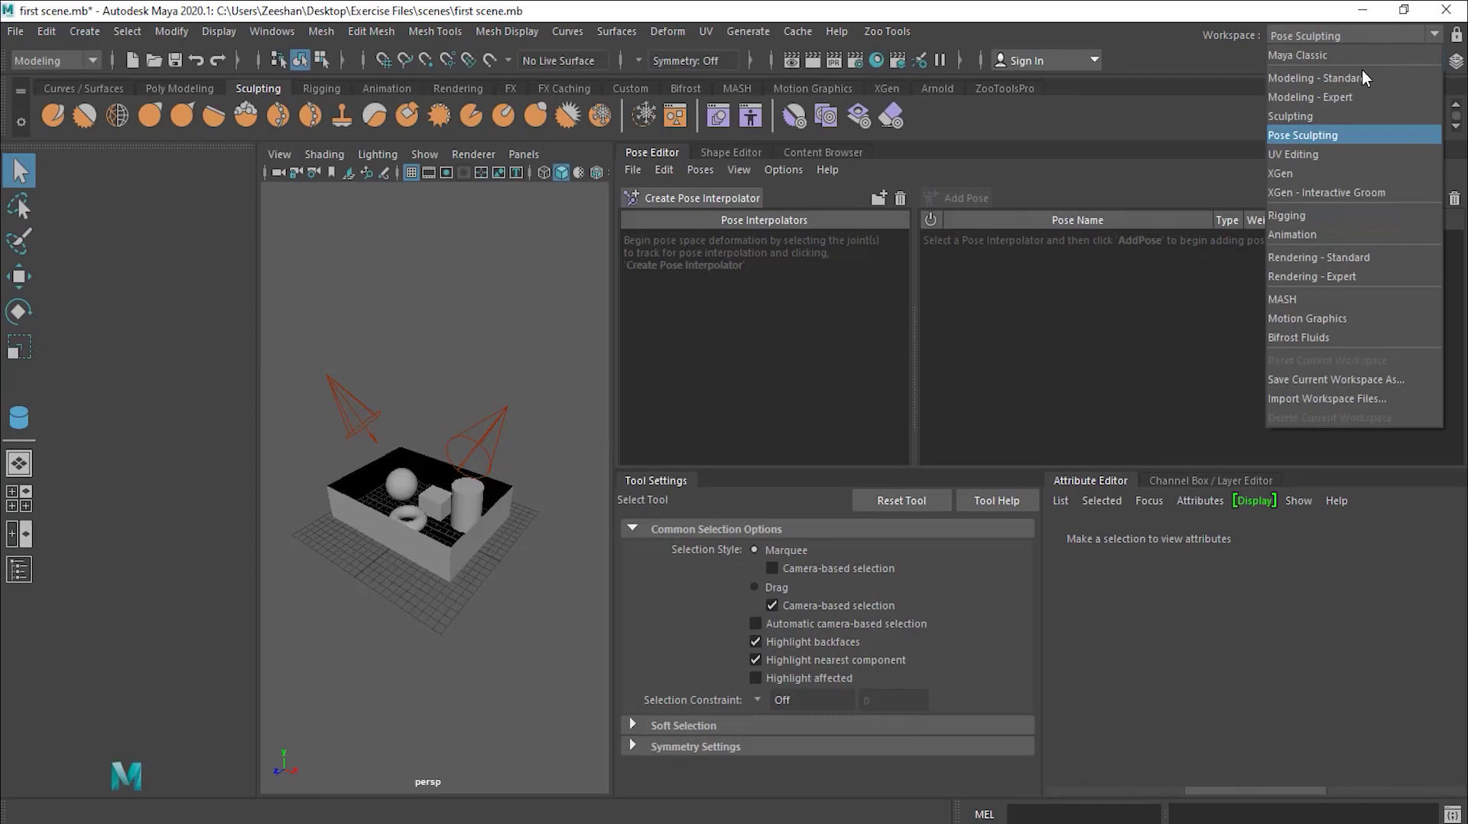
pyautogui.click(1347, 157)
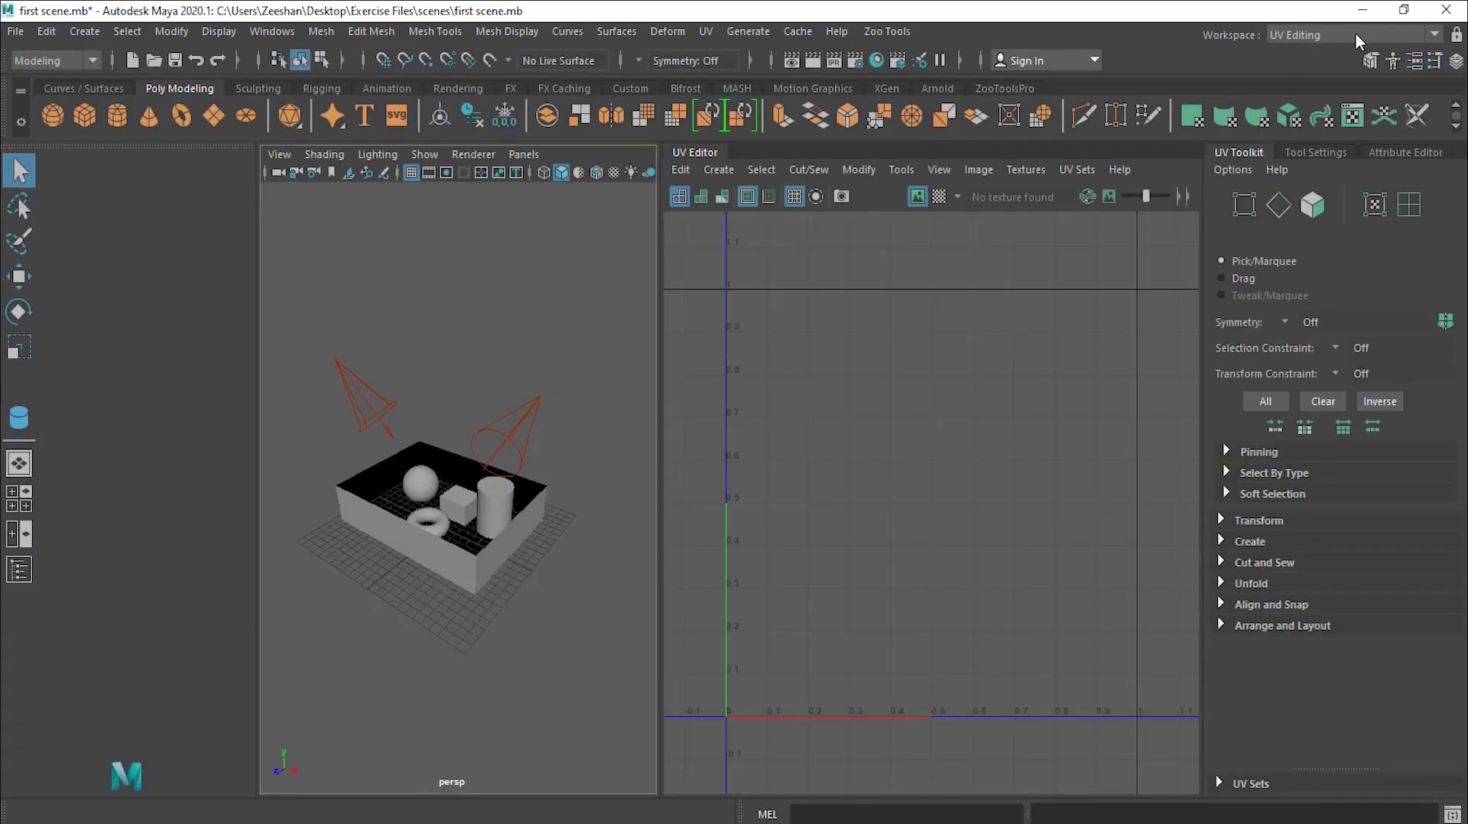
pyautogui.click(1355, 32)
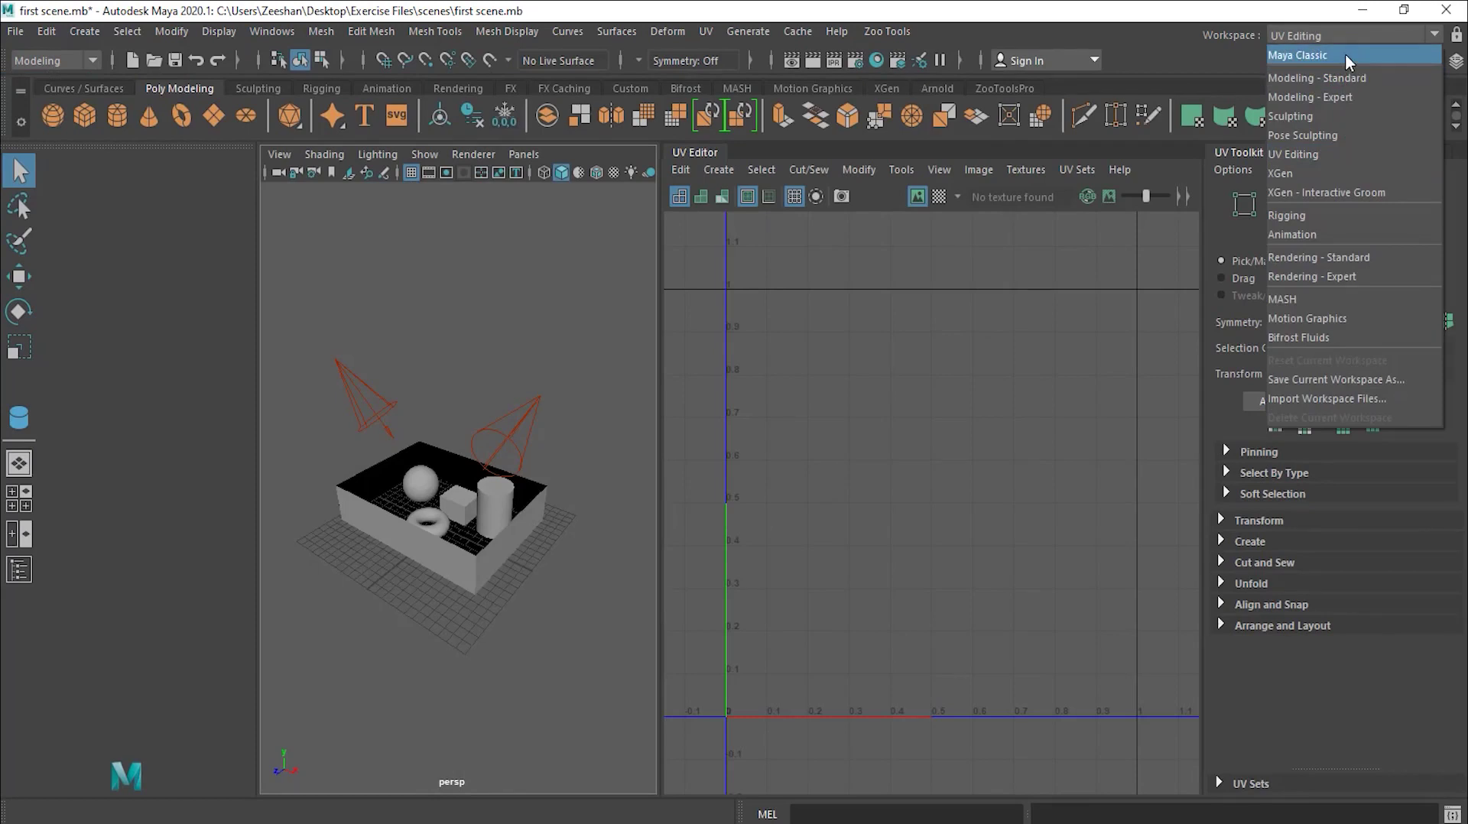
pyautogui.click(1346, 54)
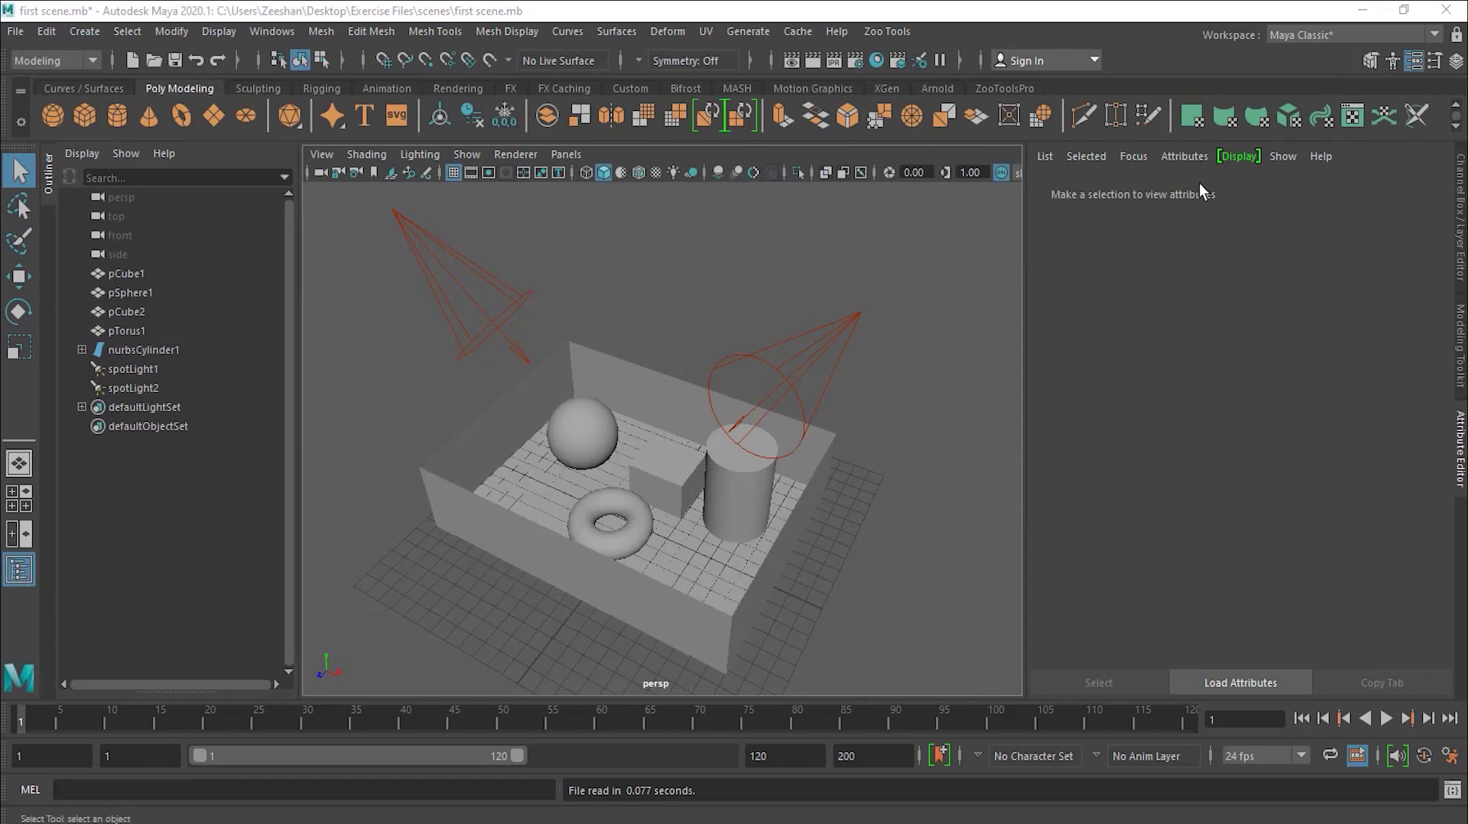
pyautogui.click(1302, 38)
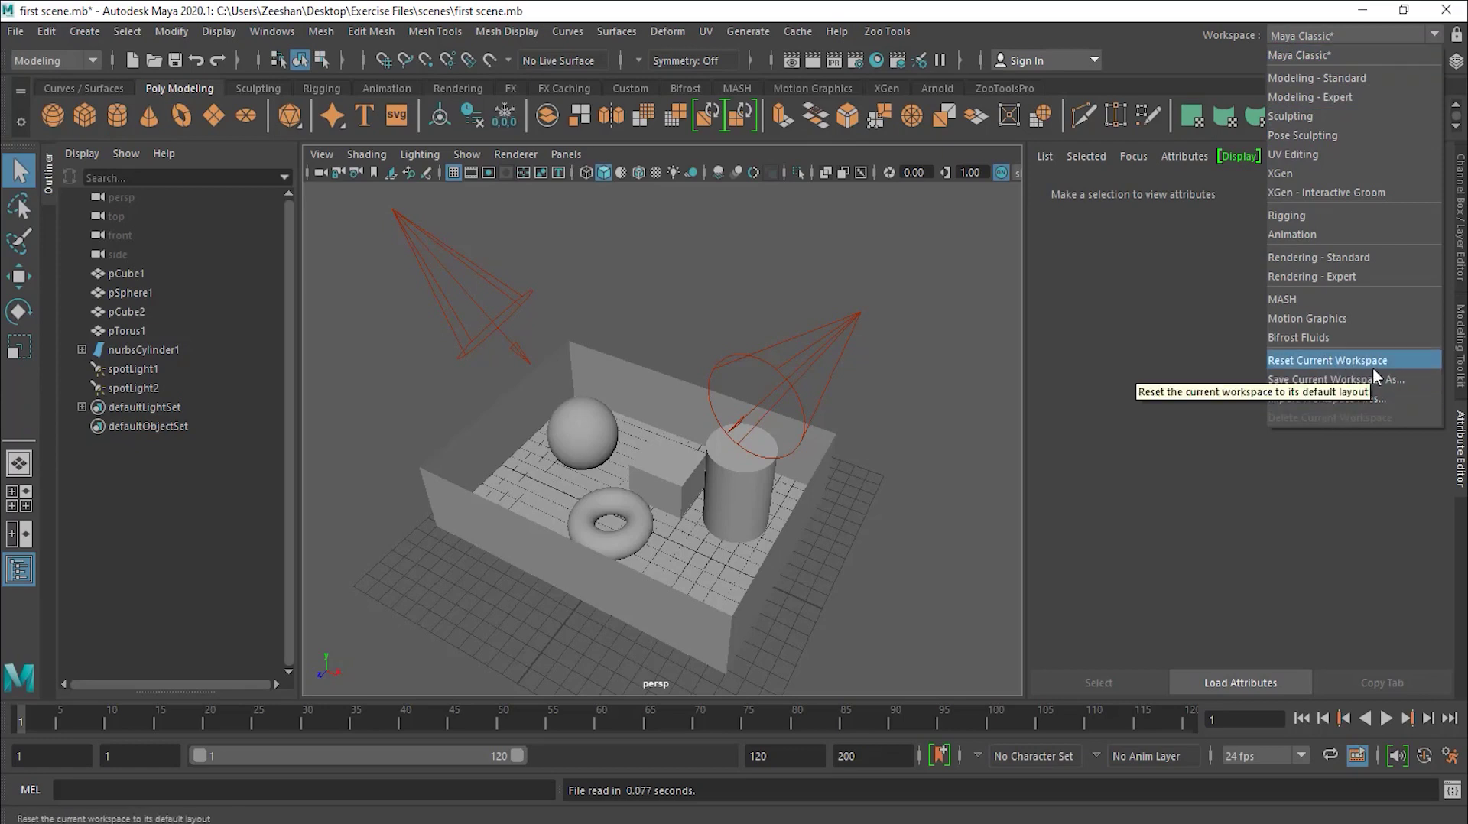
pyautogui.click(1231, 439)
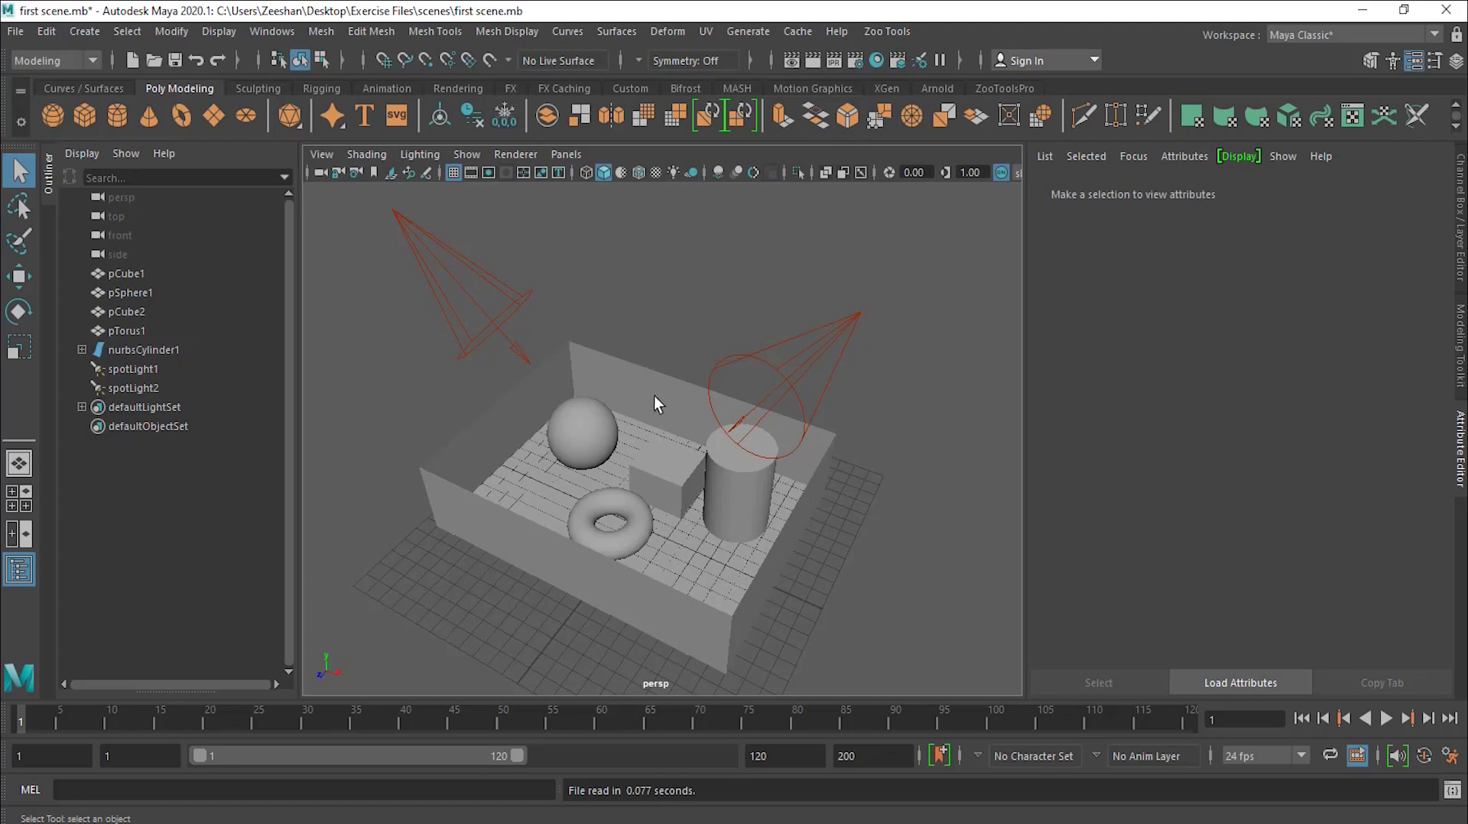
# Step: Display the hotbox over the perspective view, select the sphere pSphere1, and bring the hotbox up again
pyautogui.press('space')
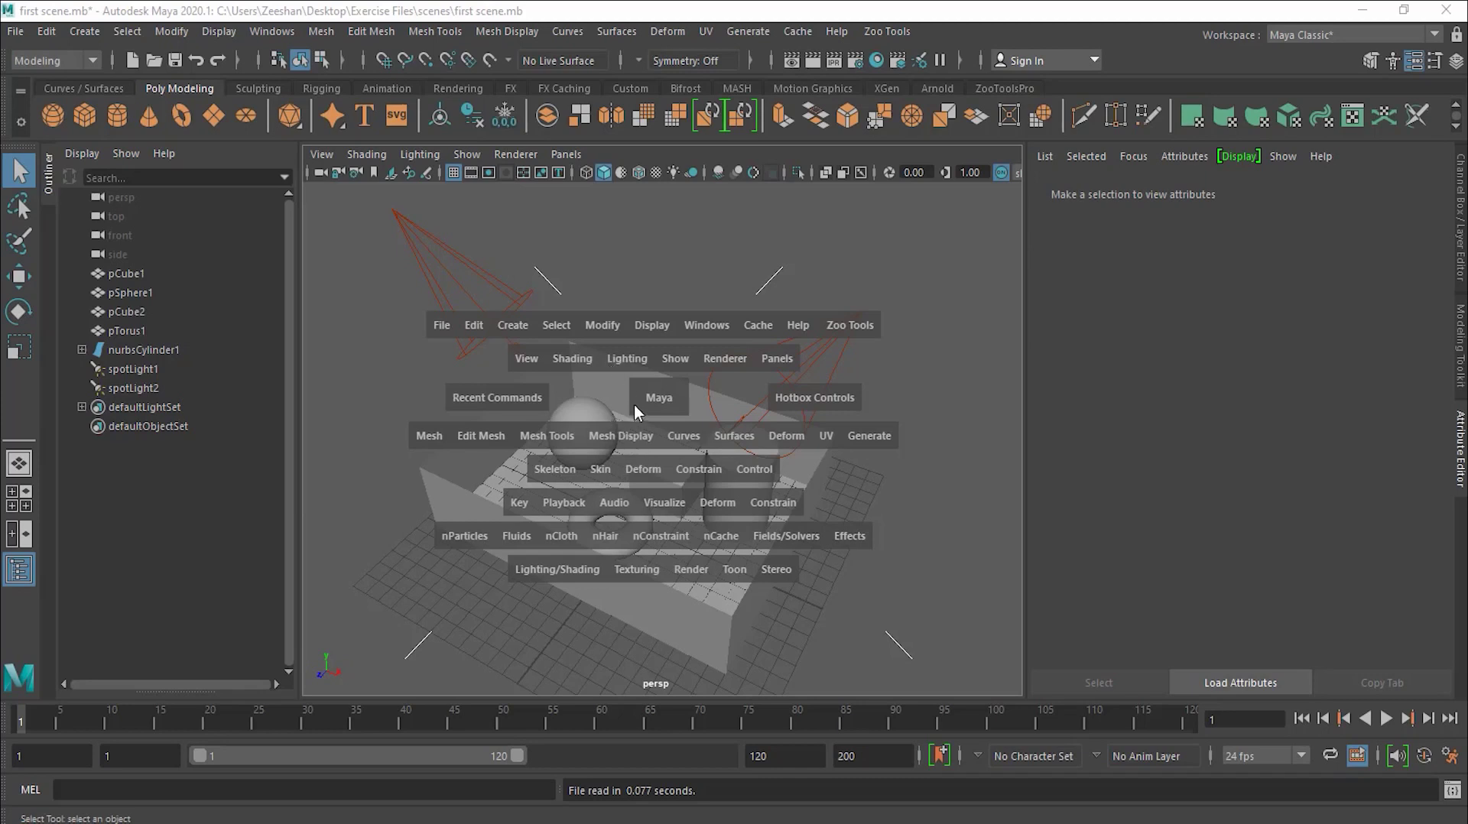
pyautogui.press('space')
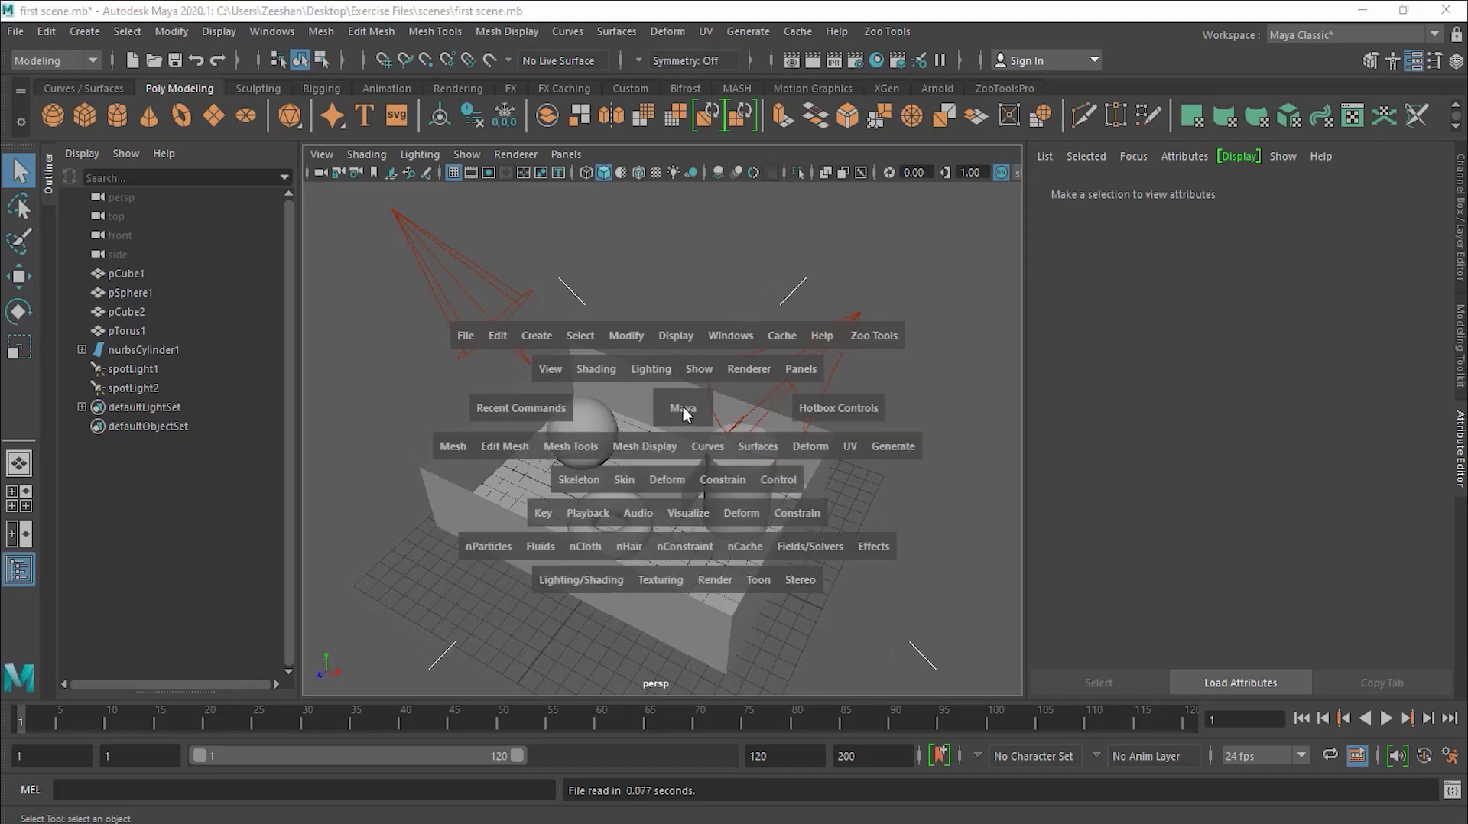
pyautogui.click(591, 448)
pyautogui.press('space')
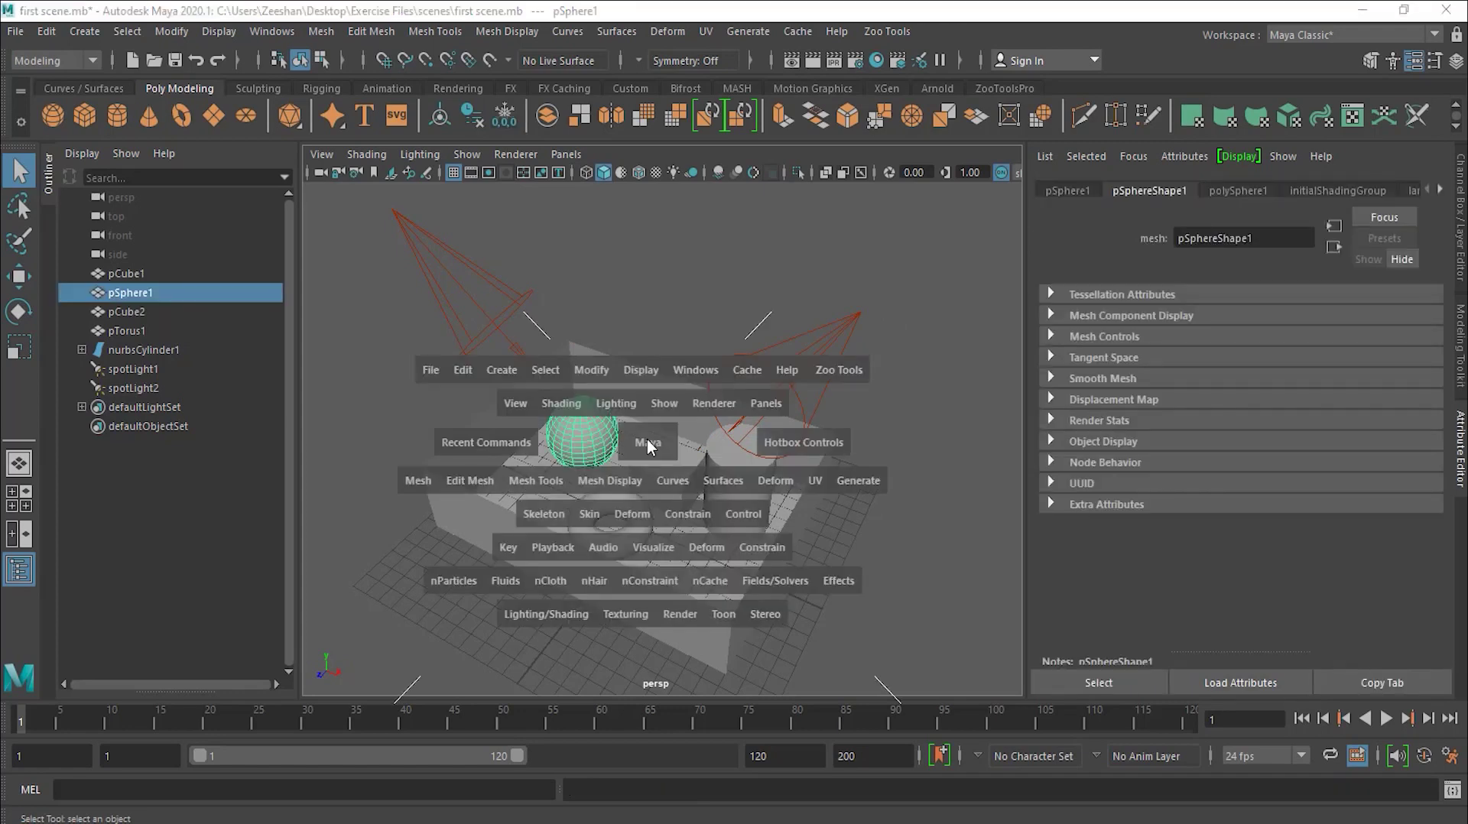
# Step: Toggle the viewport to the four-view layout and return to the single perspective view
pyautogui.press('space')
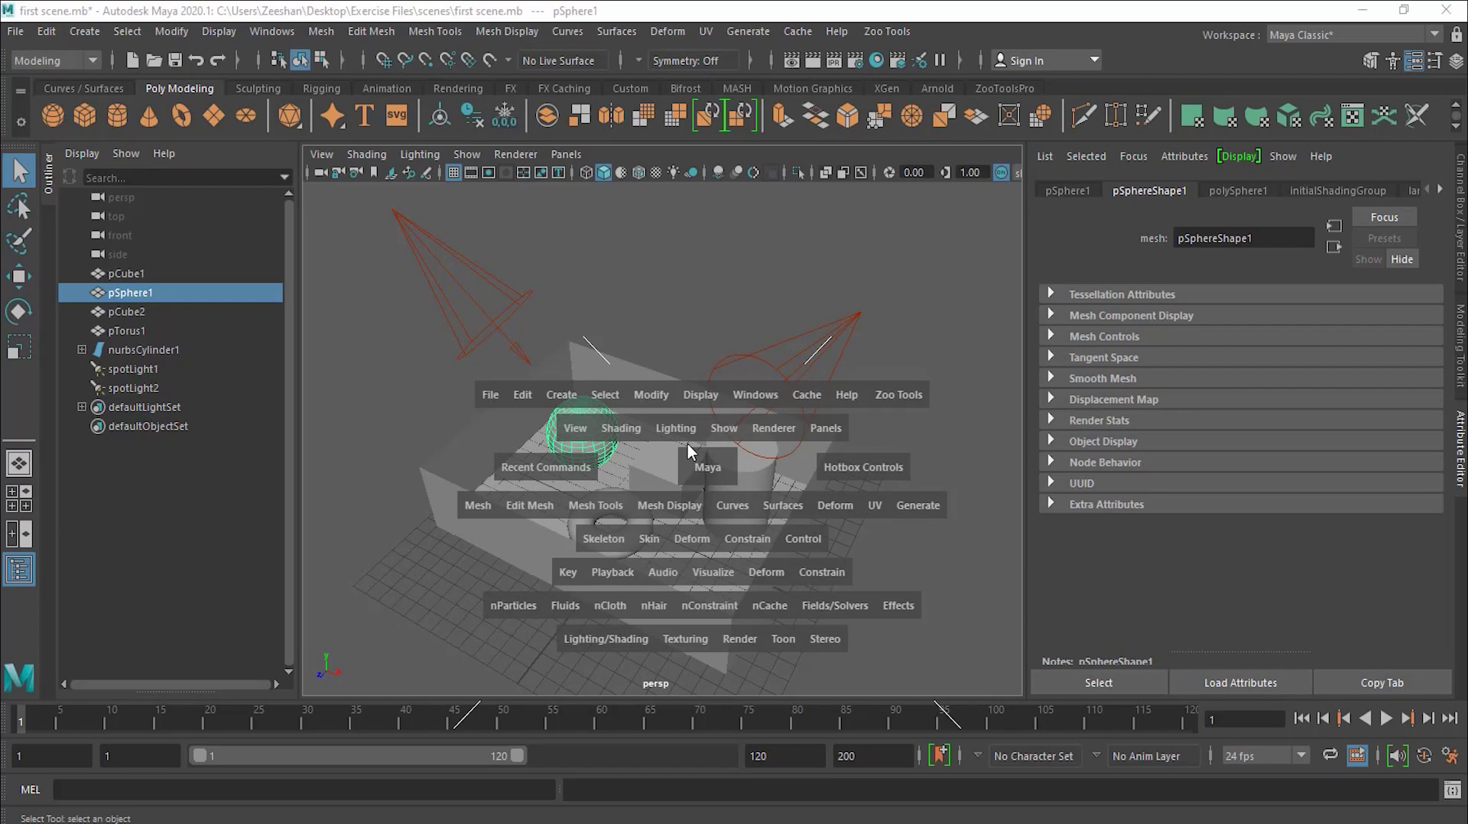
pyautogui.press('space')
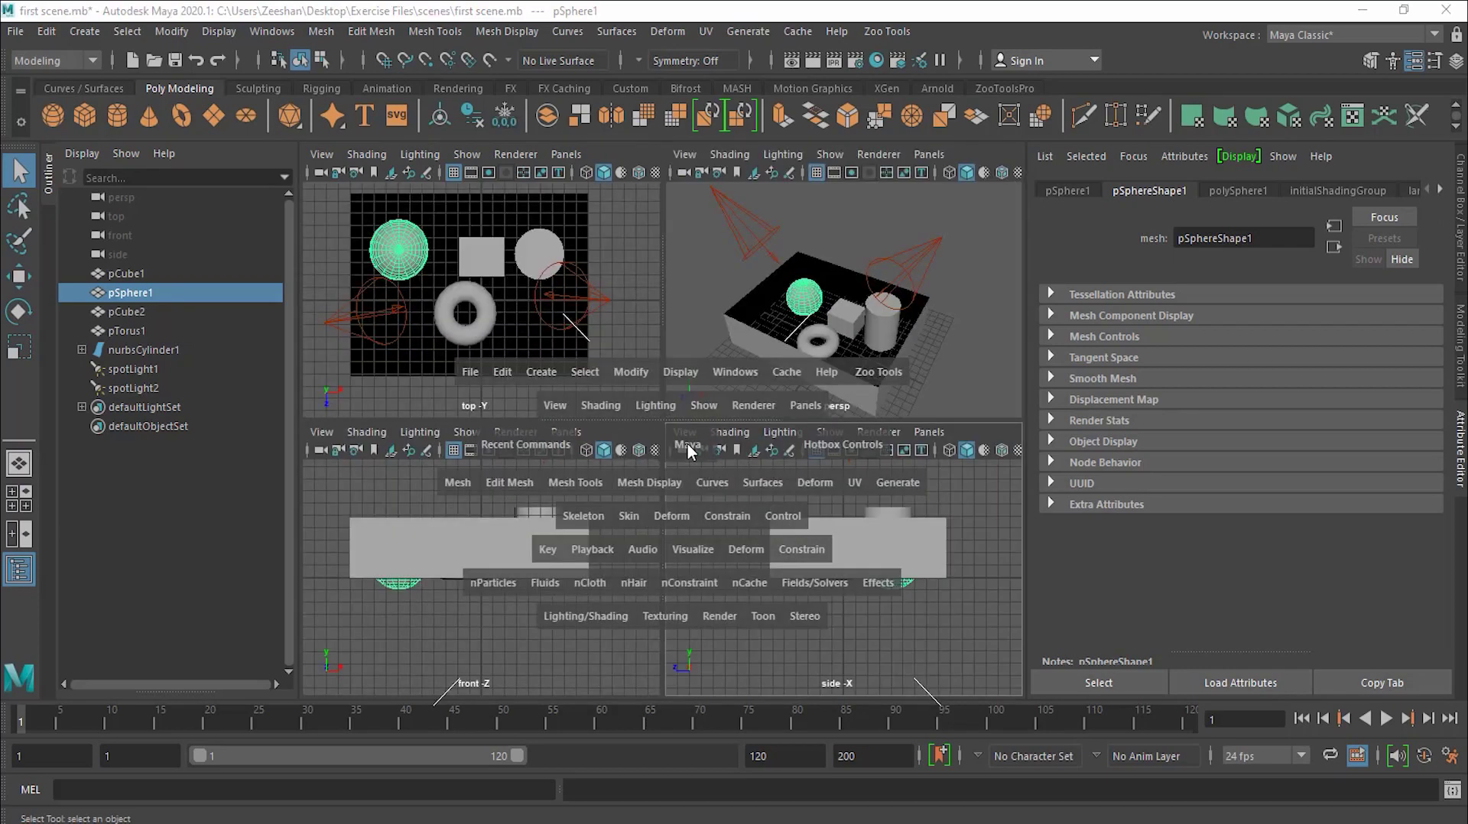
pyautogui.press('space')
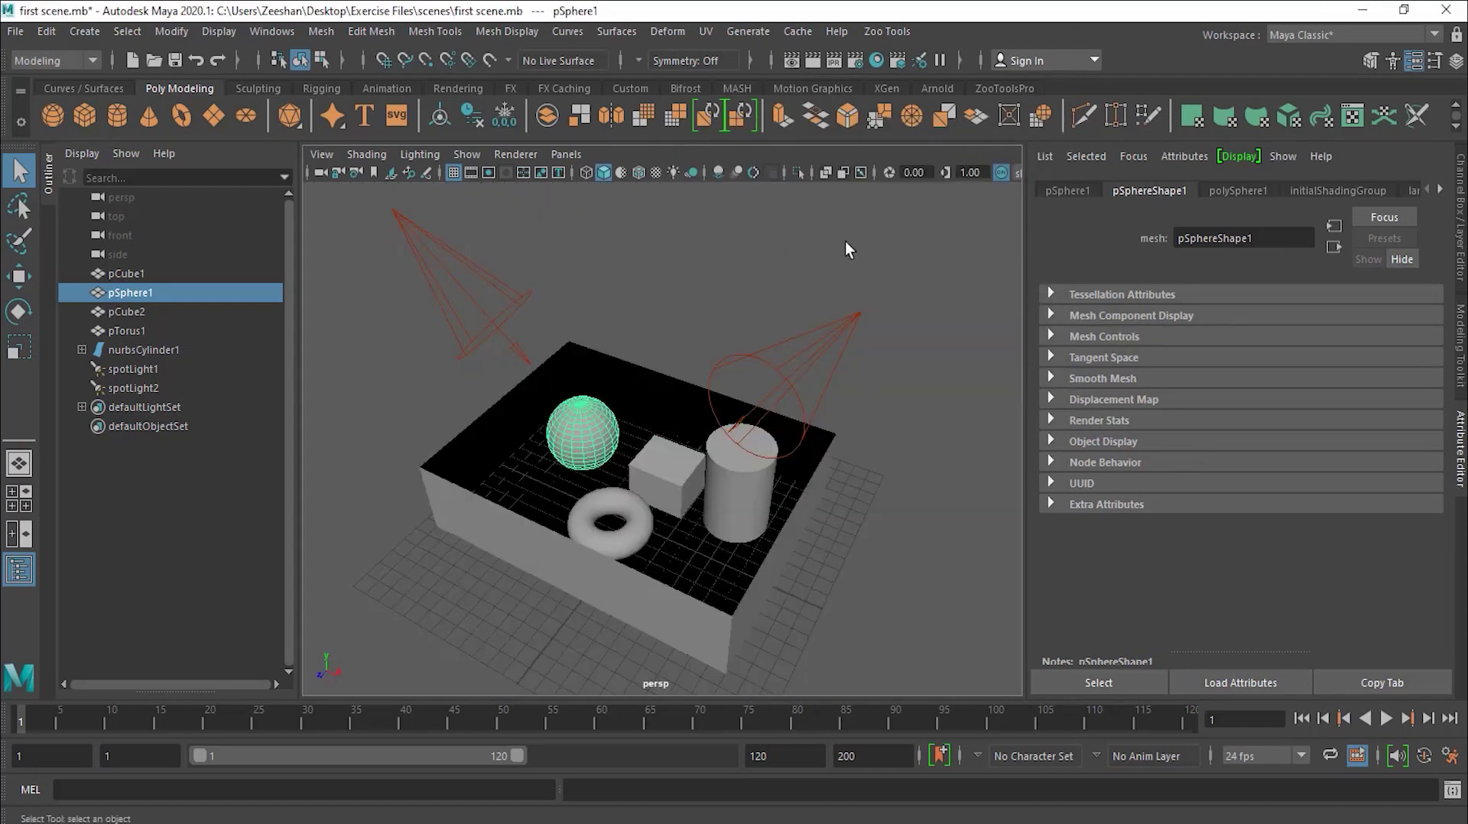
# Step: Display the hotbox and look through its Edit, File and Recent Commands entries without running a command
pyautogui.press('space')
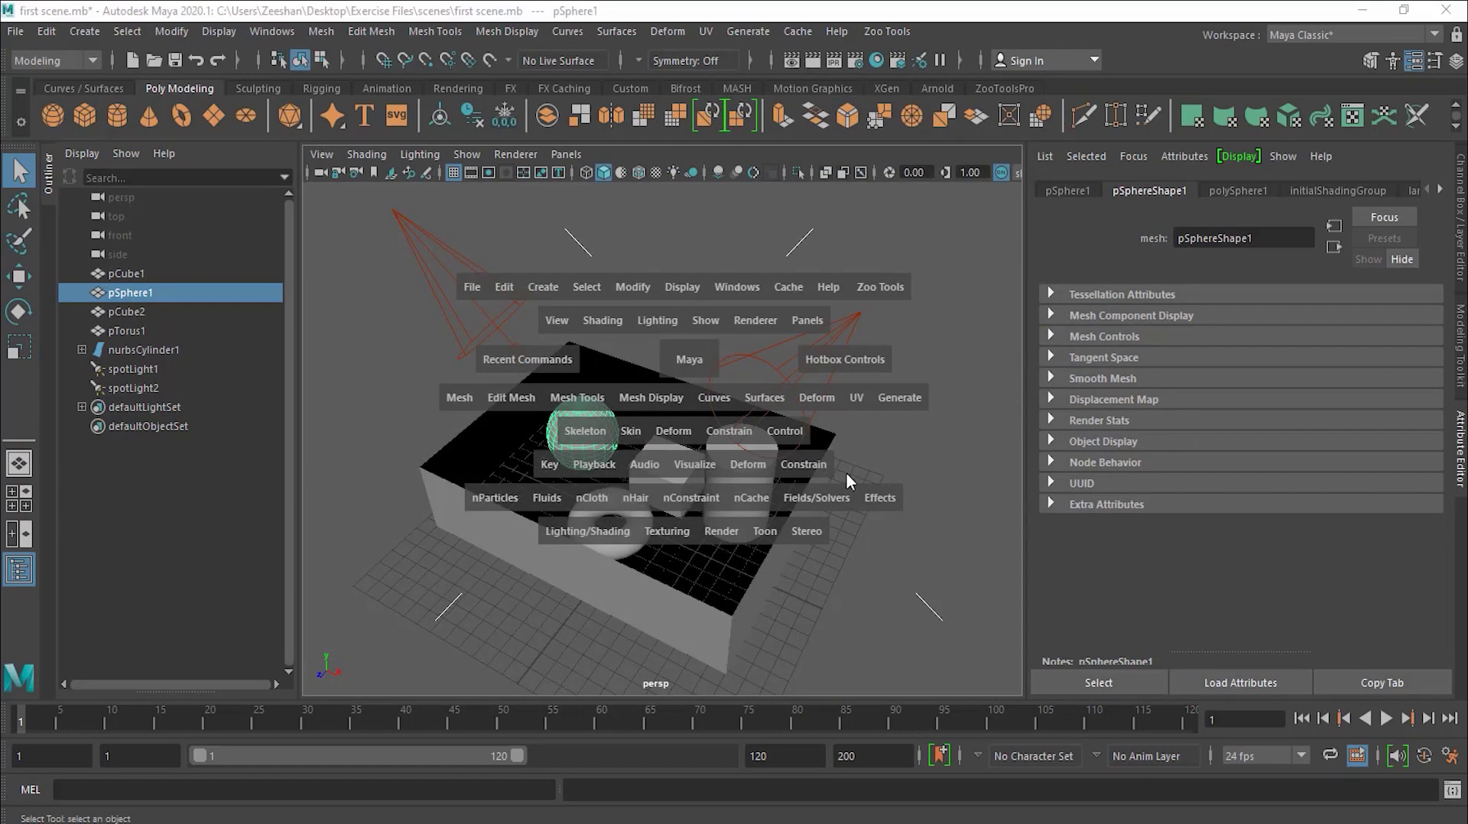
pyautogui.click(502, 287)
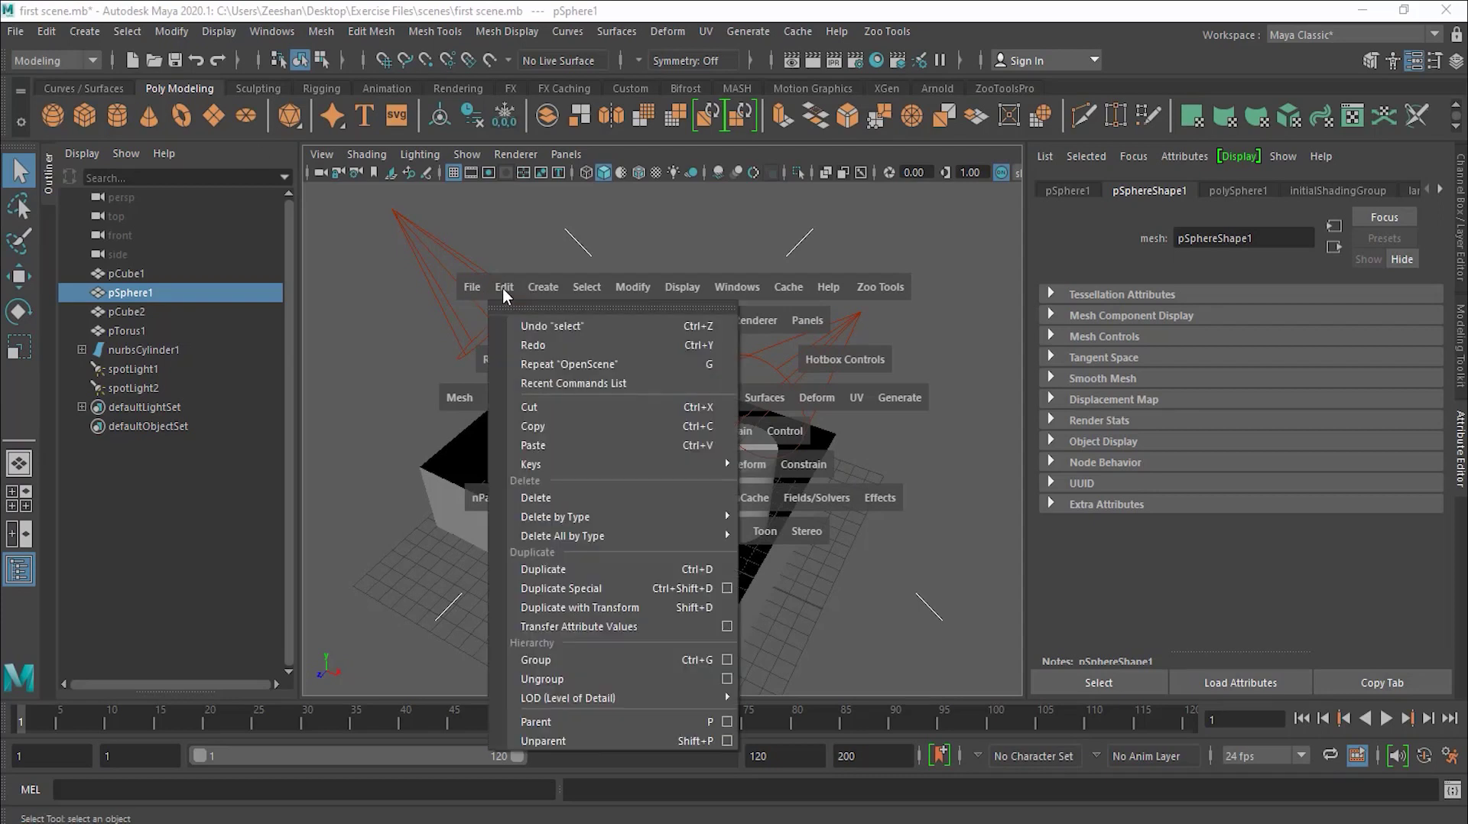
pyautogui.click(473, 286)
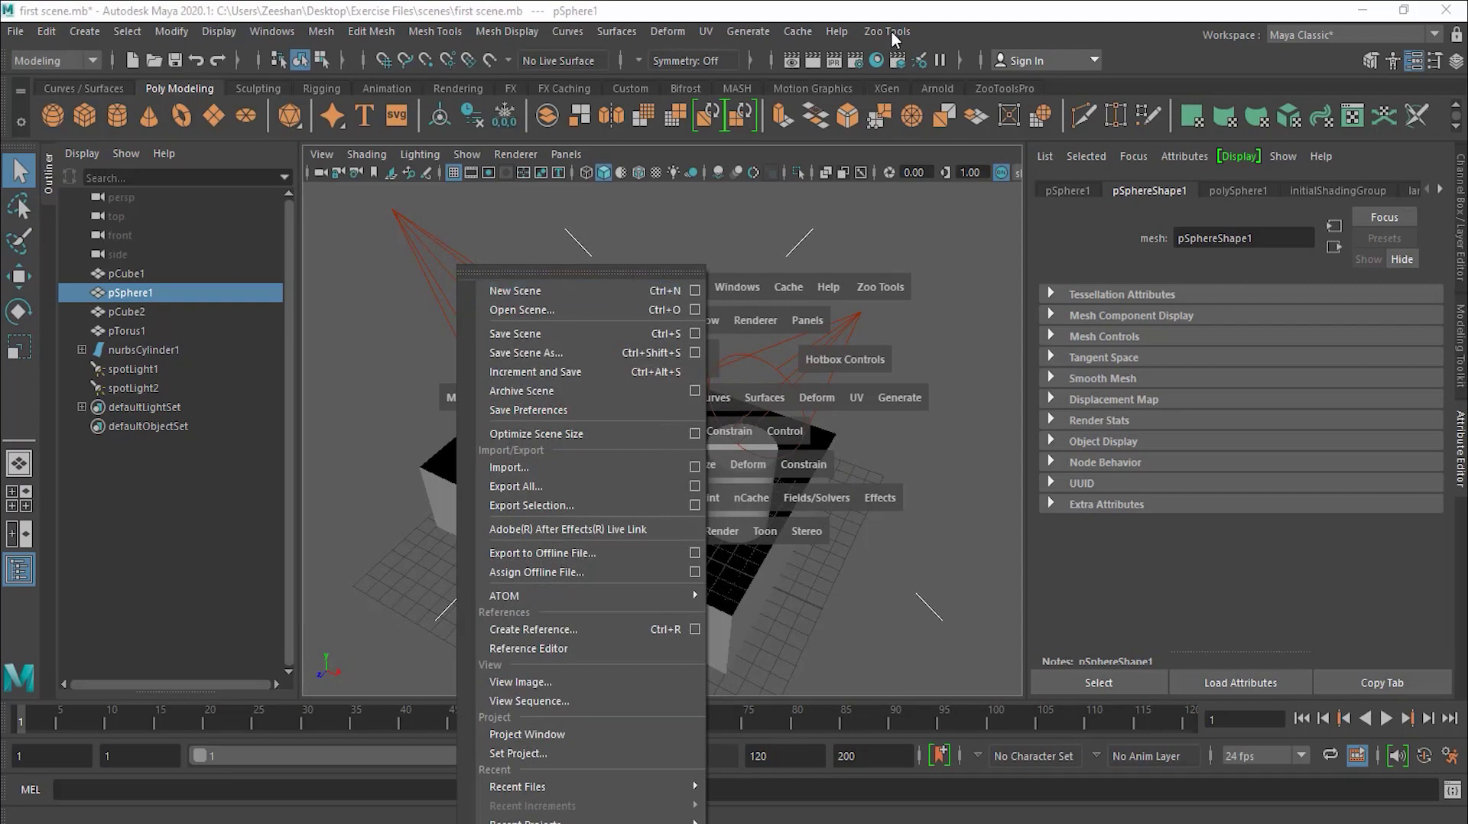
pyautogui.click(873, 232)
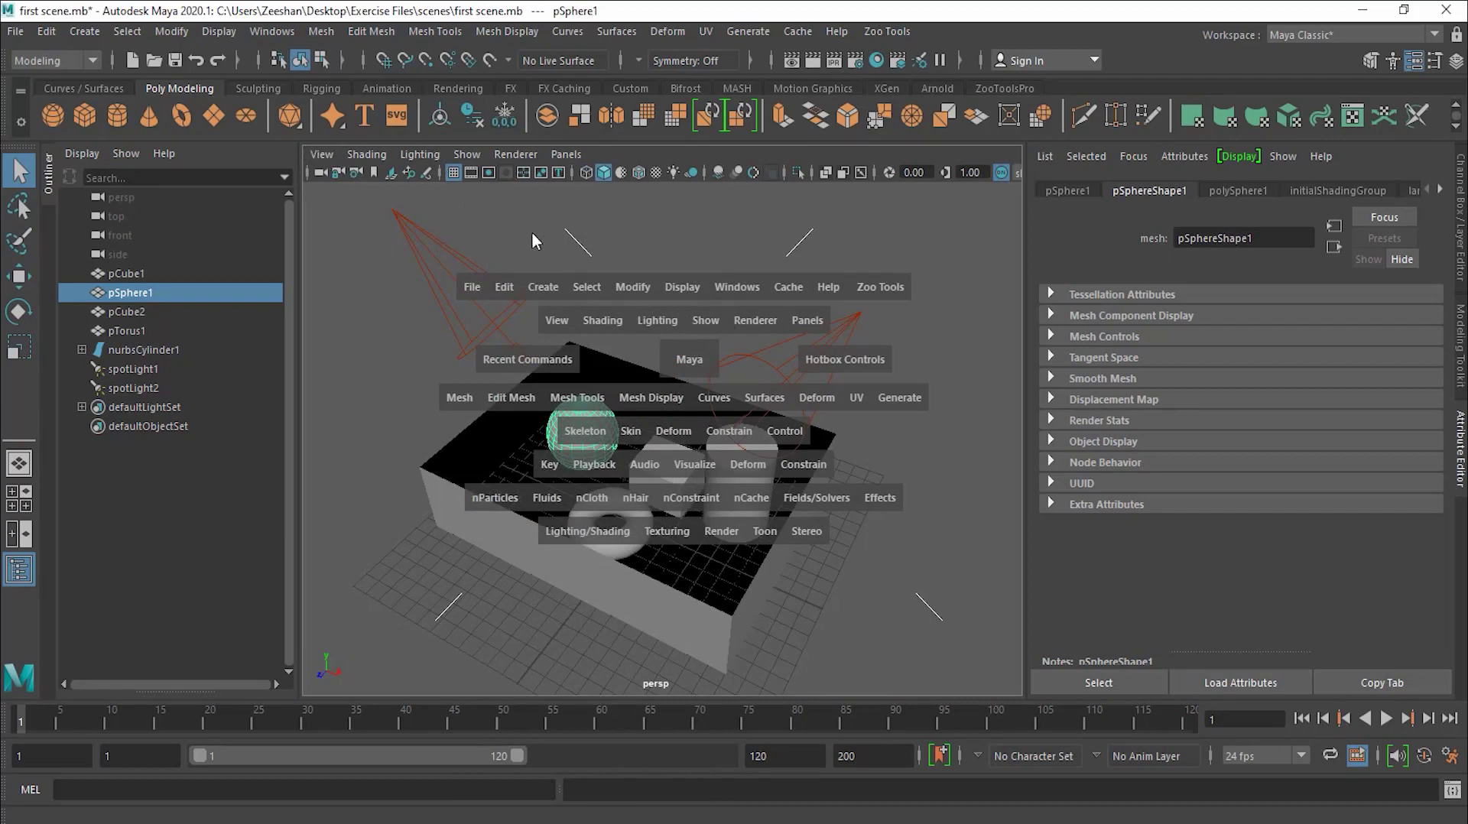
pyautogui.click(528, 366)
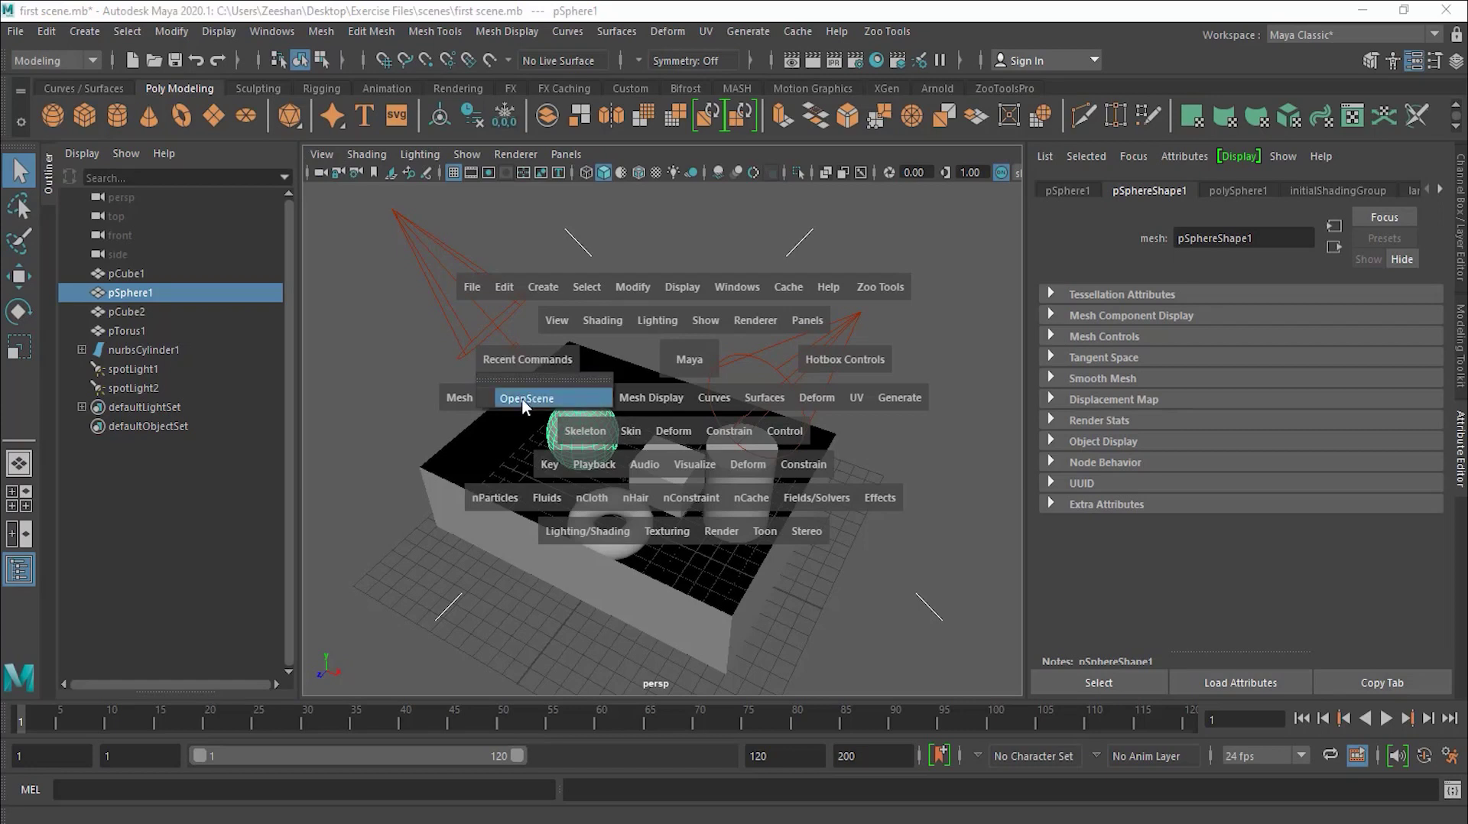
pyautogui.click(698, 254)
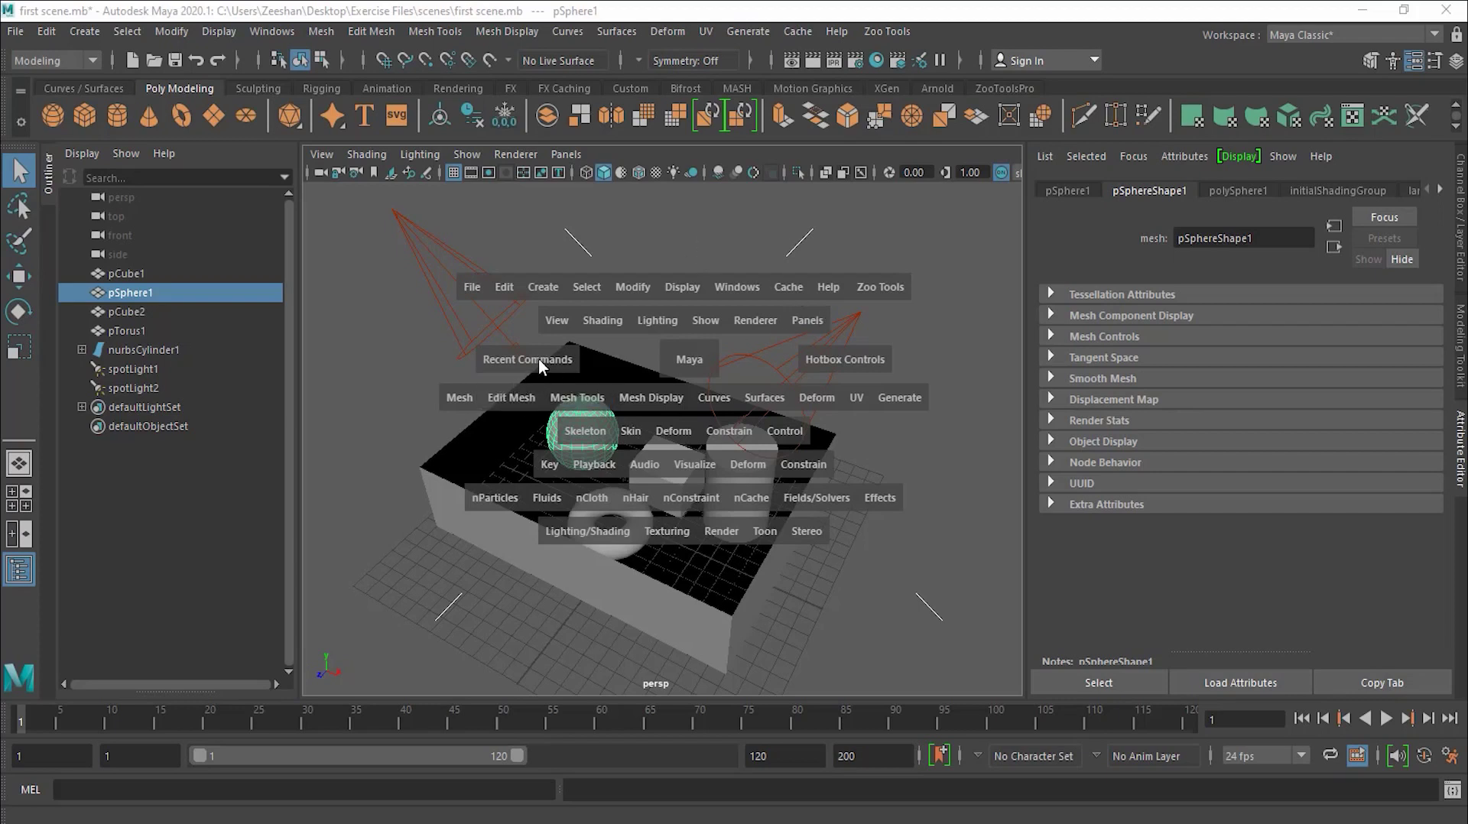
# Step: Cycle the viewport through the top, perspective, right and front views from the hotbox centre, and return to perspective
pyautogui.click(696, 360)
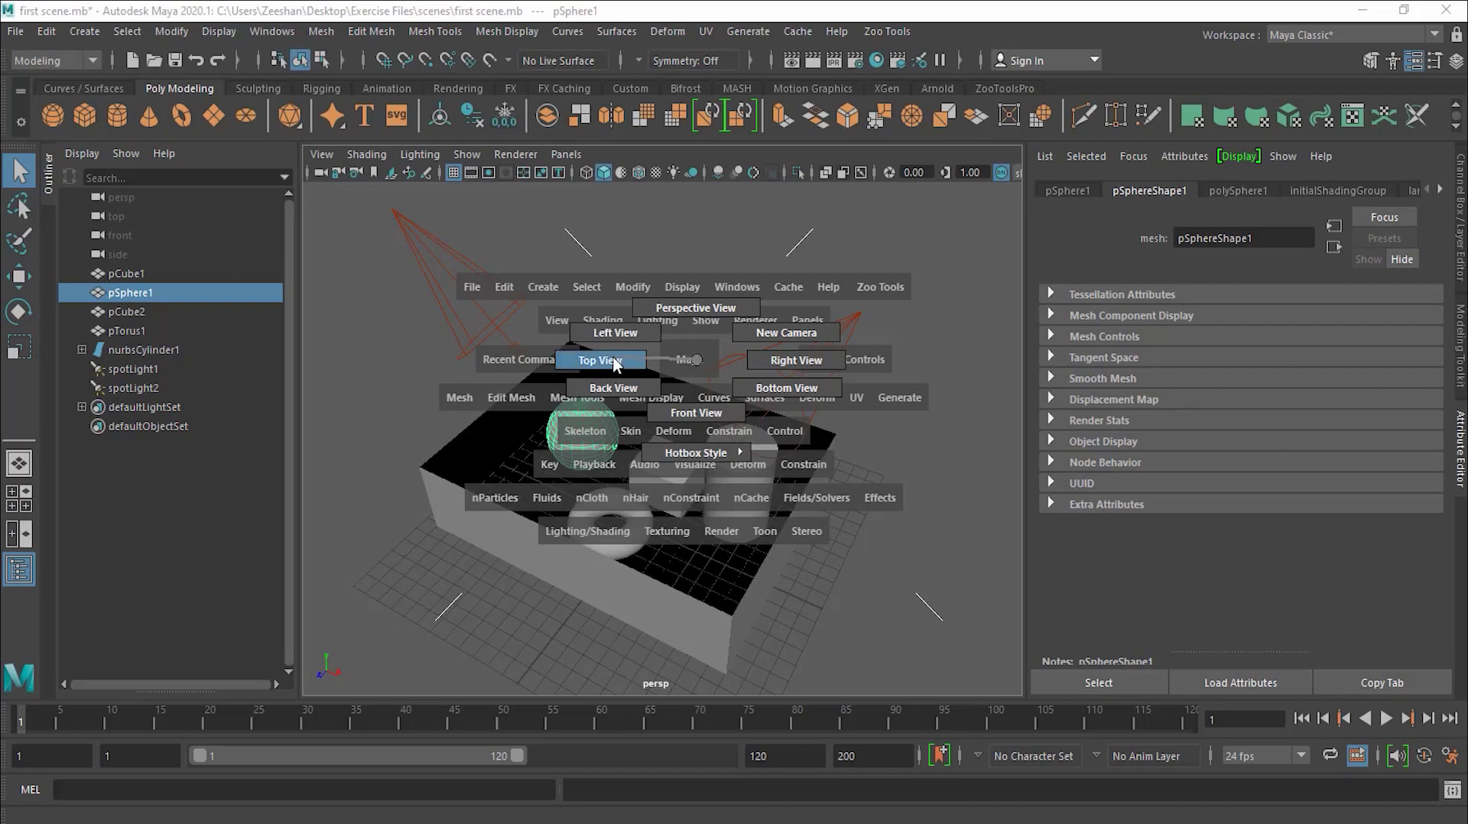
pyautogui.click(601, 360)
pyautogui.click(688, 362)
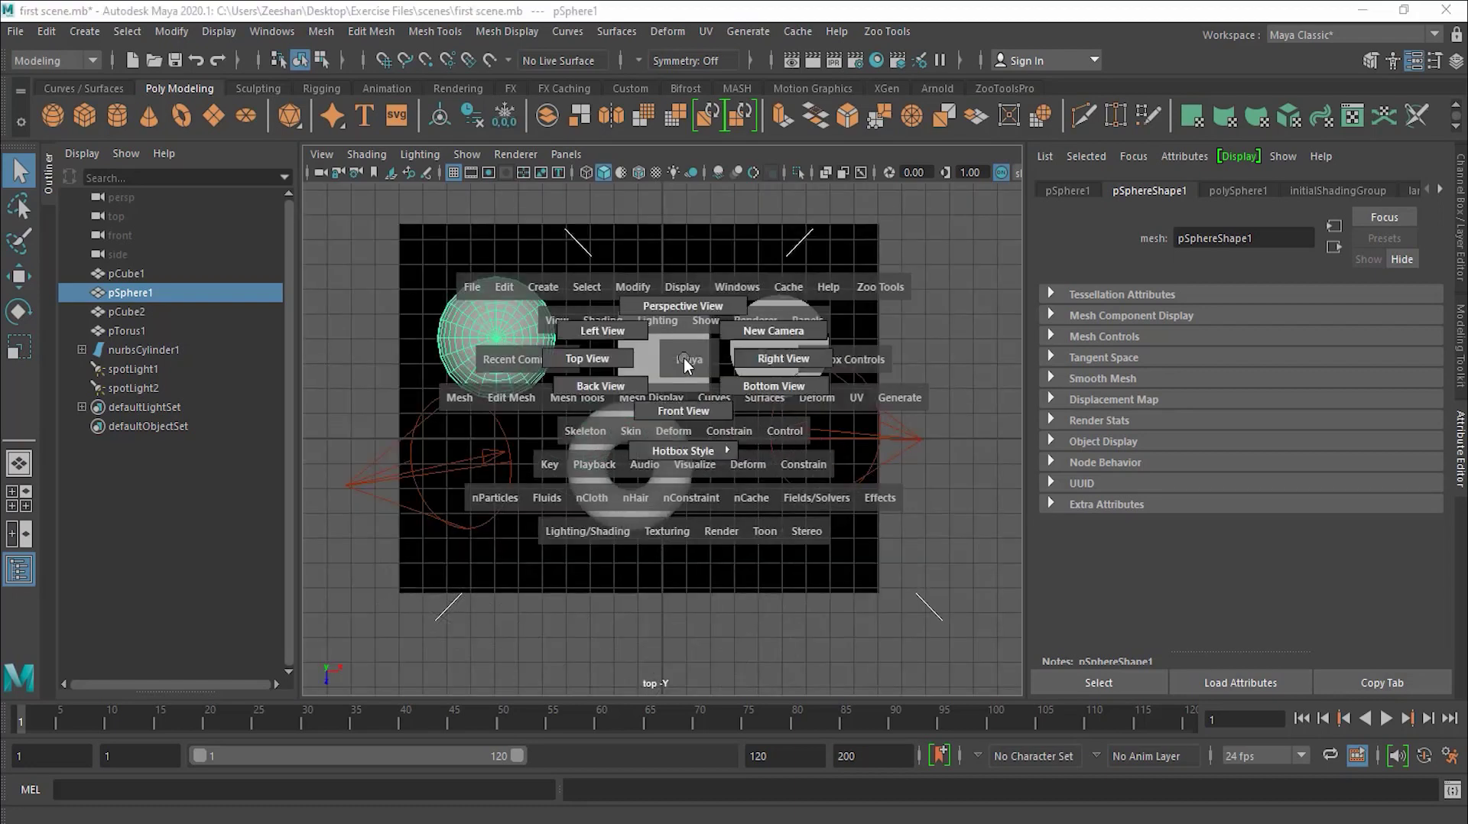
pyautogui.click(689, 319)
pyautogui.click(678, 353)
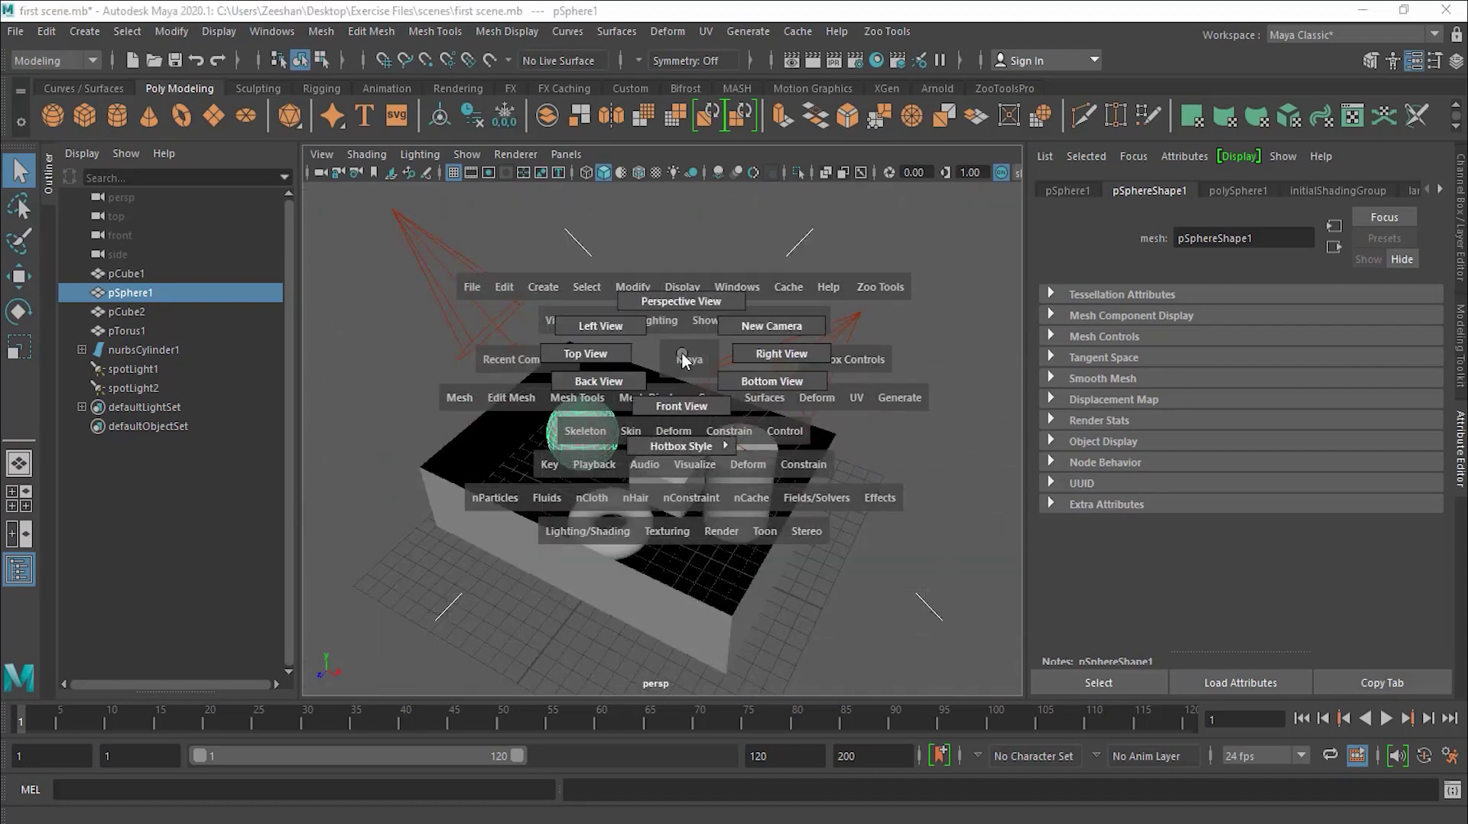
pyautogui.click(809, 355)
pyautogui.click(679, 360)
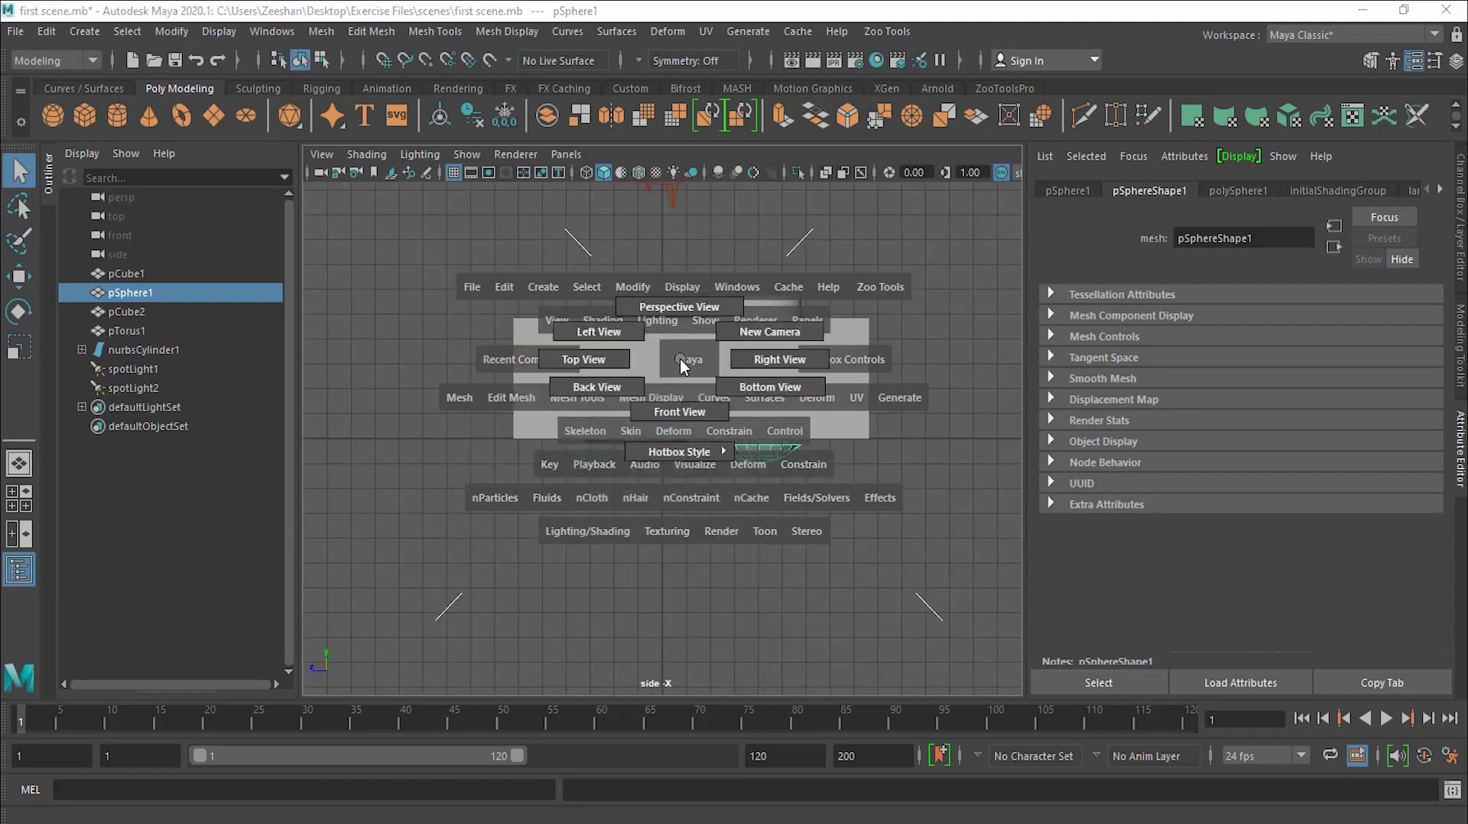
pyautogui.click(696, 415)
pyautogui.click(676, 364)
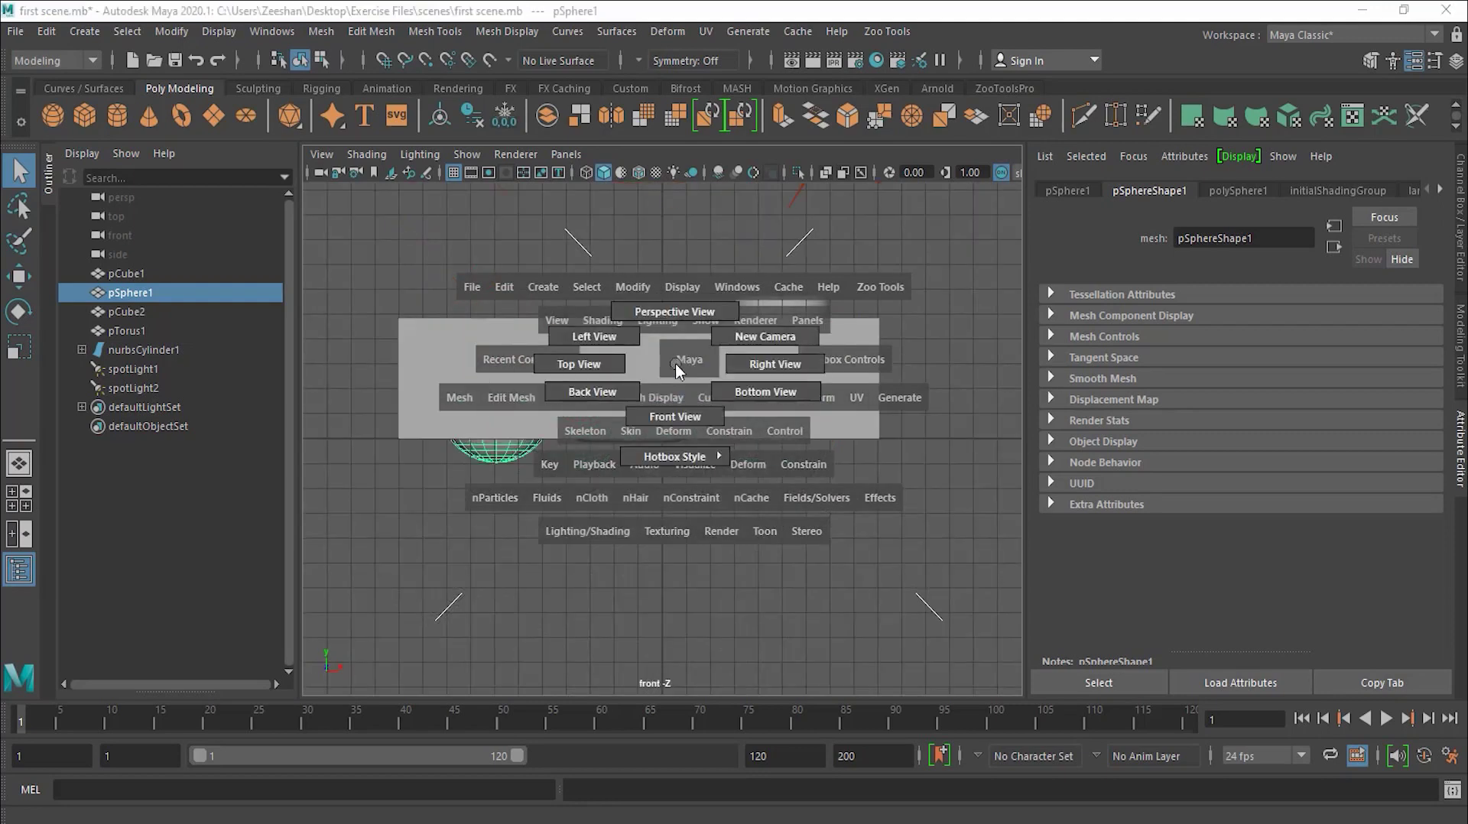
pyautogui.click(675, 311)
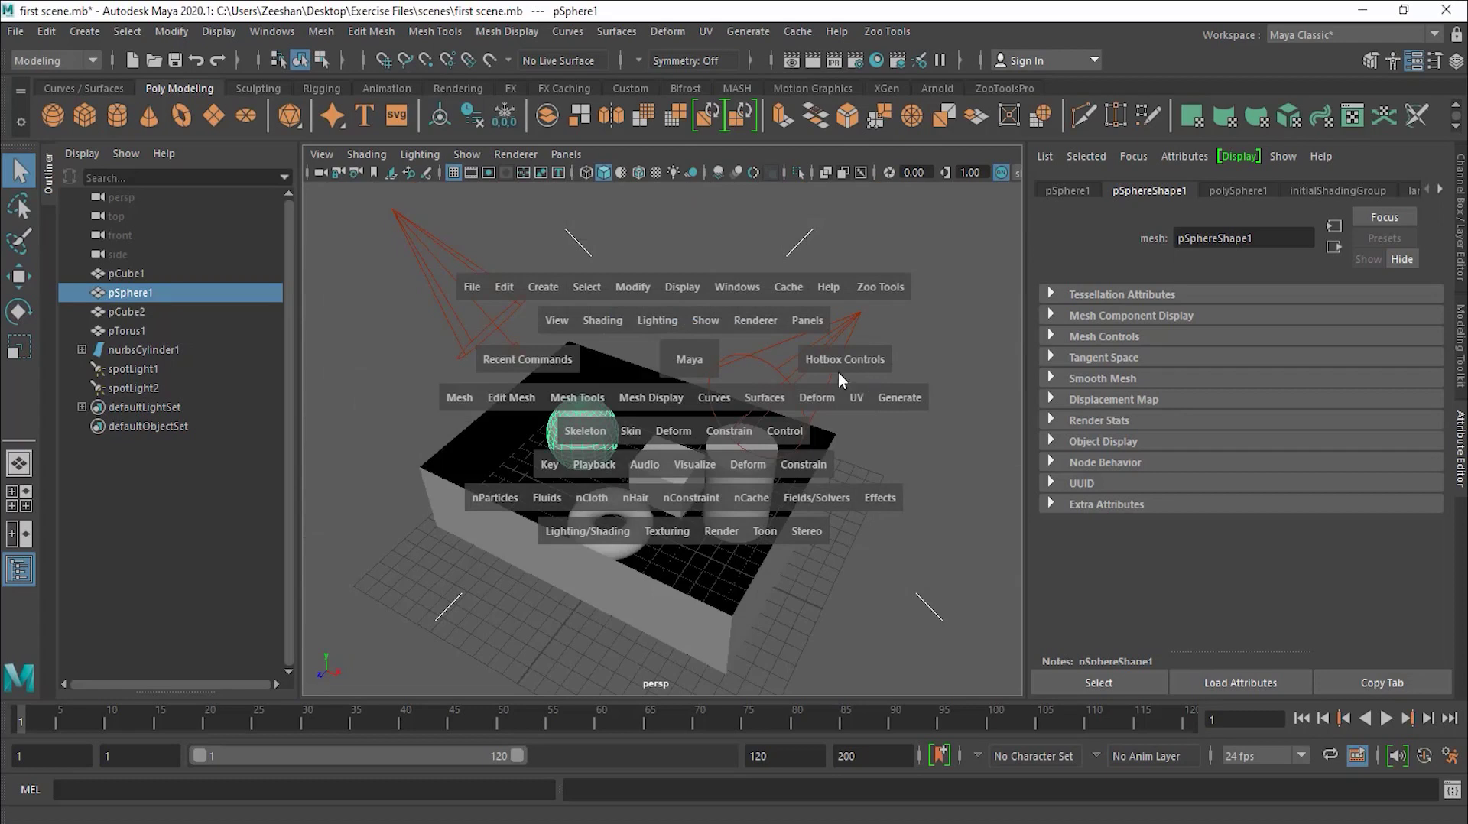
# Step: Hide the Rendering menu set in the hotbox and redisplay the hotbox
pyautogui.click(856, 359)
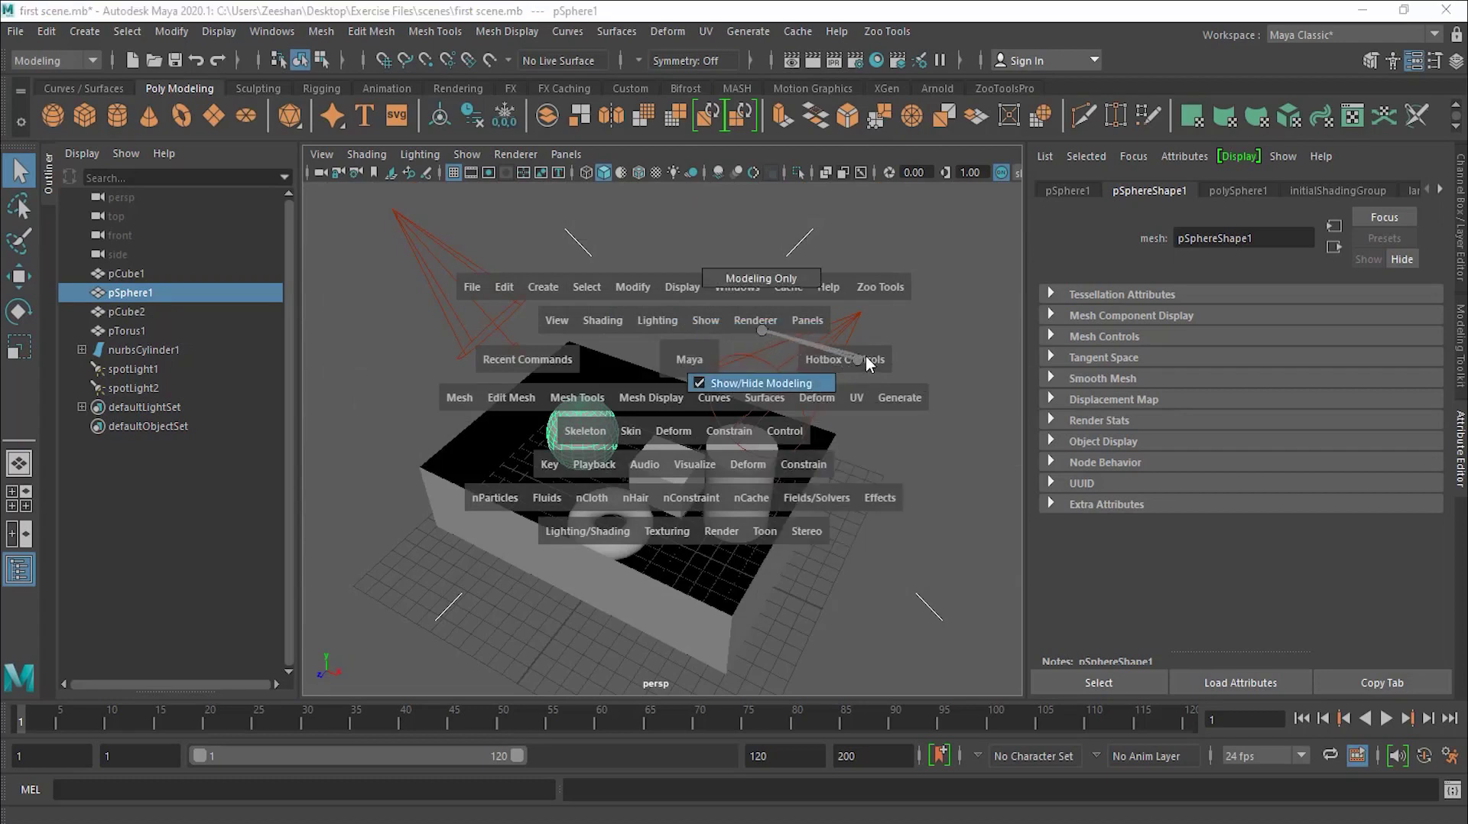
pyautogui.moveTo(749, 360)
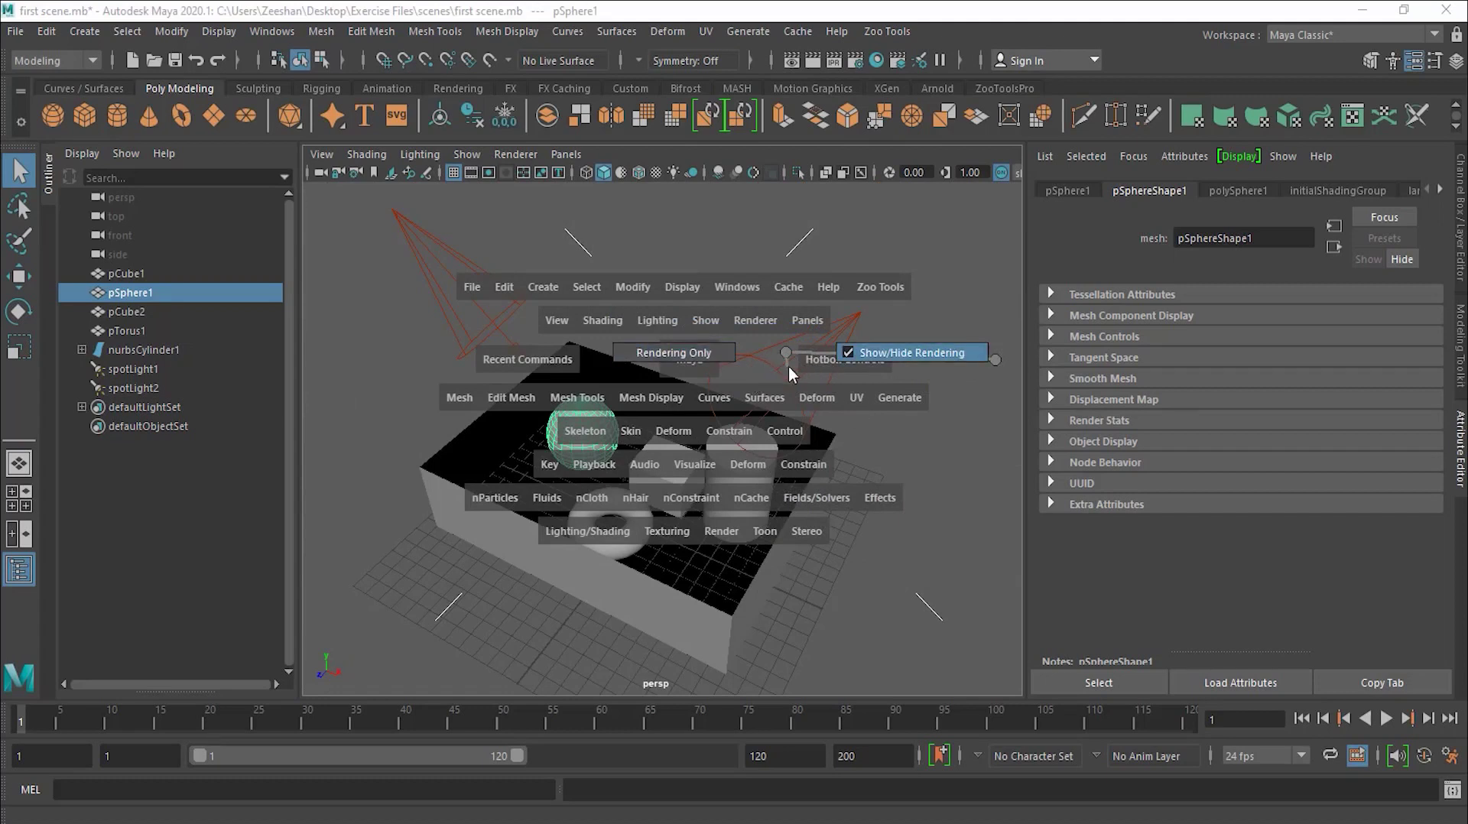
pyautogui.moveTo(791, 397); pyautogui.dragTo(874, 644)
pyautogui.press('space')
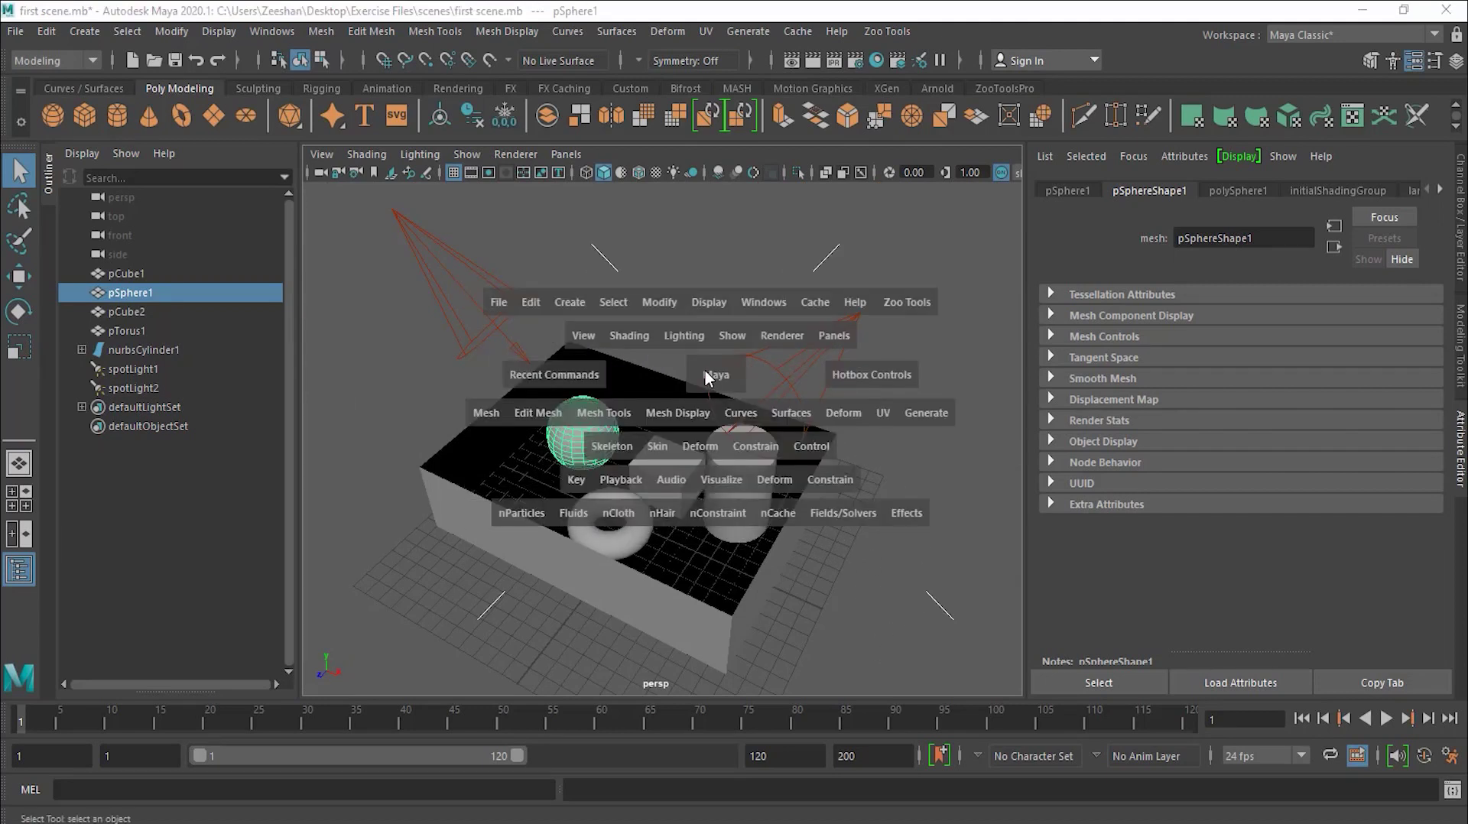
# Step: Show the Rendering menu set in the hotbox again, toggle the Modeling set off and back on, and dismiss the hotbox
pyautogui.moveTo(842, 369); pyautogui.dragTo(758, 397)
pyautogui.press('space')
pyautogui.moveTo(861, 379); pyautogui.dragTo(817, 405)
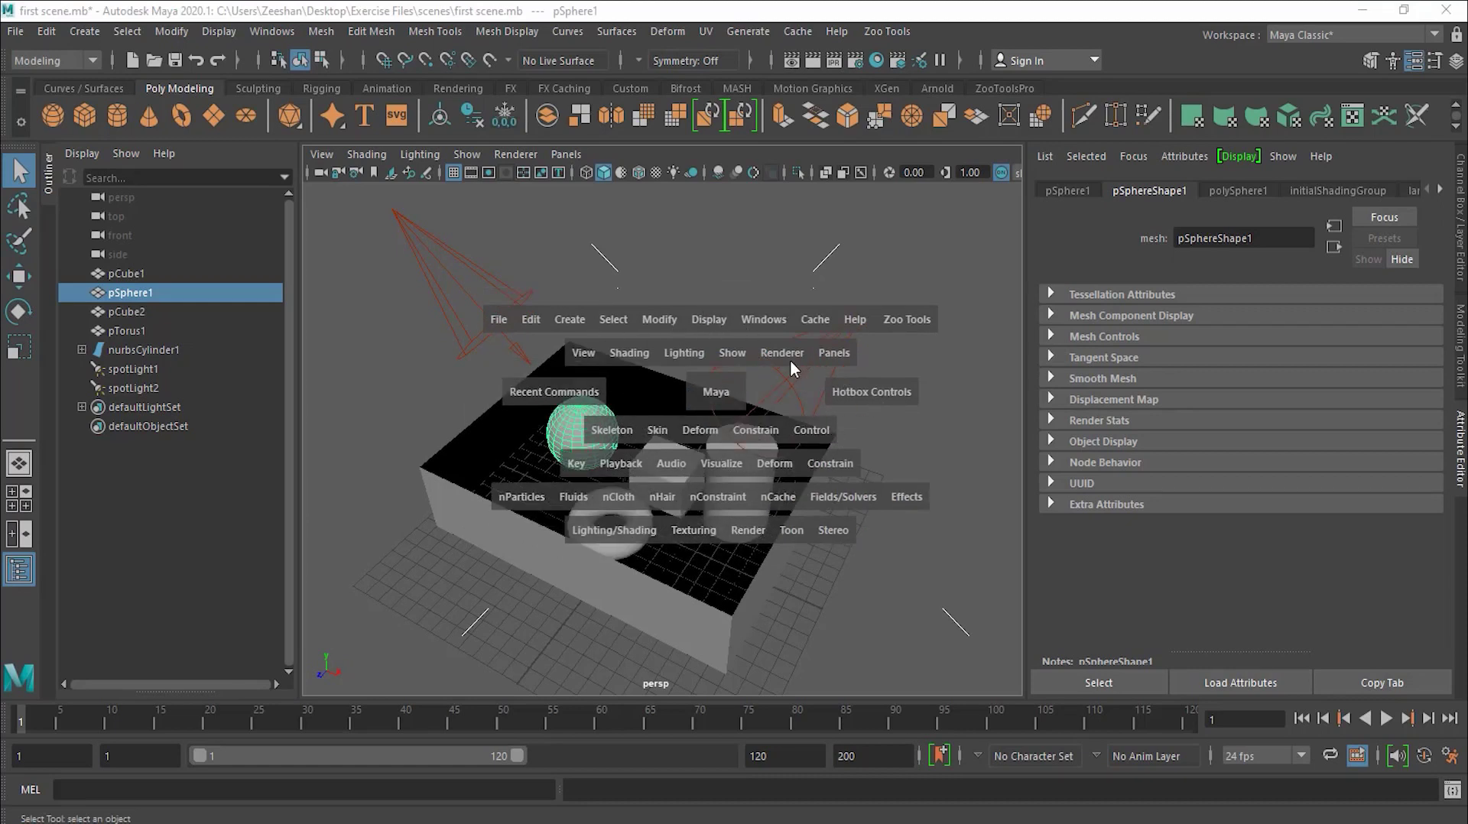
pyautogui.moveTo(864, 389); pyautogui.dragTo(814, 417)
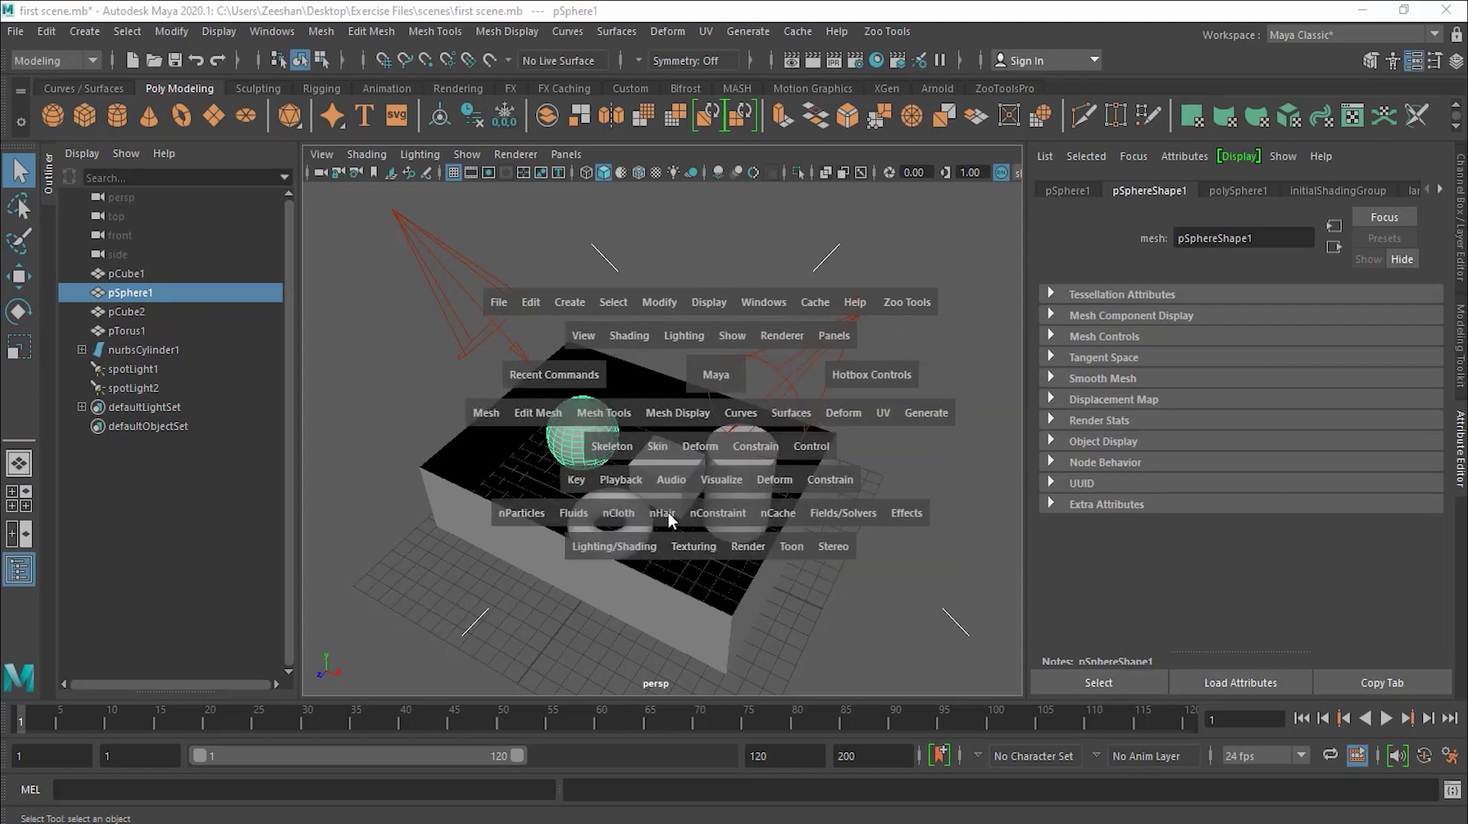
pyautogui.press('space')
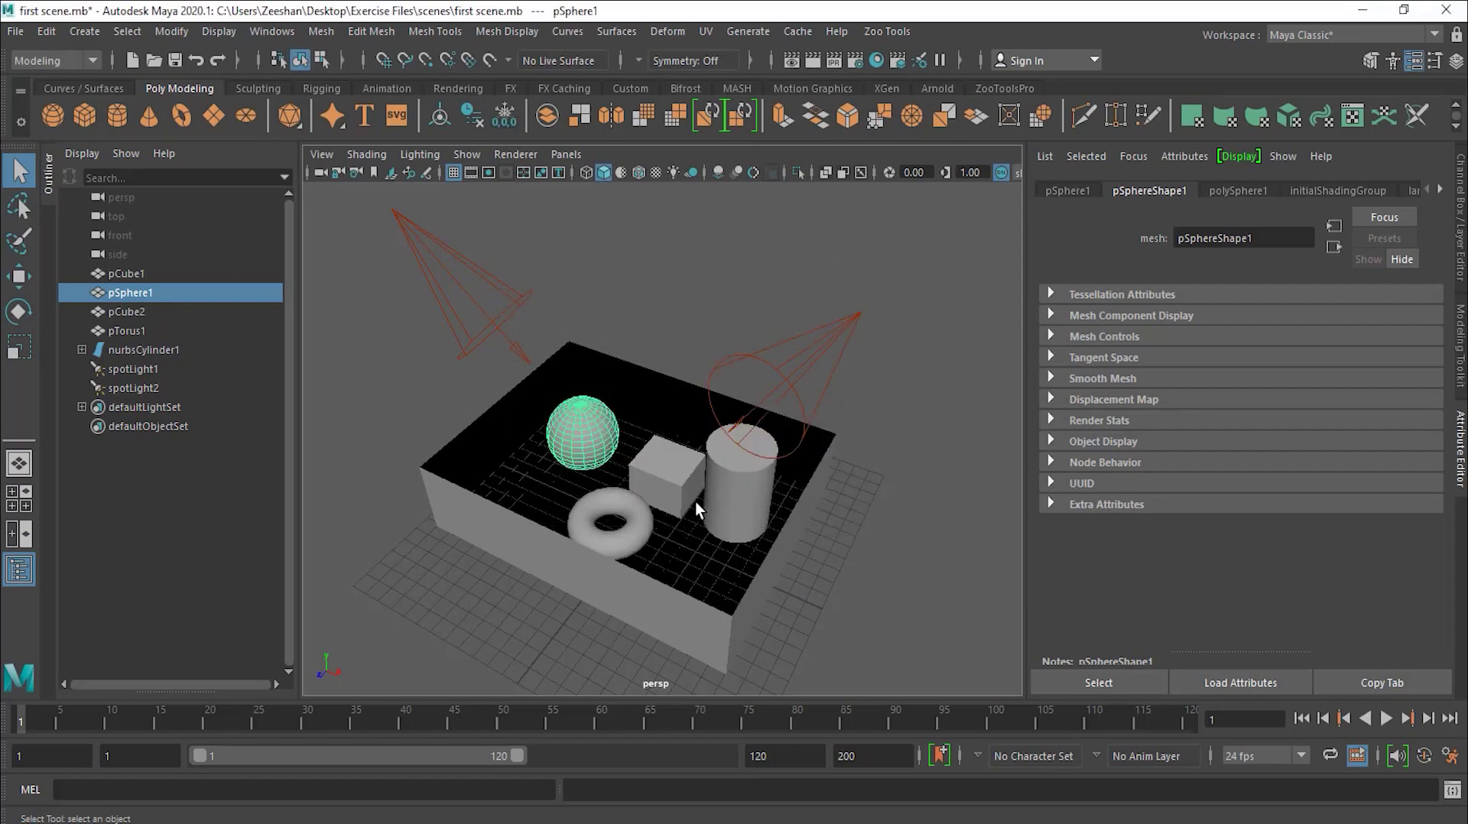
# Step: Look through the sphere's marking menu commands without running any, and clear the sphere selection
pyautogui.rightClick(587, 430)
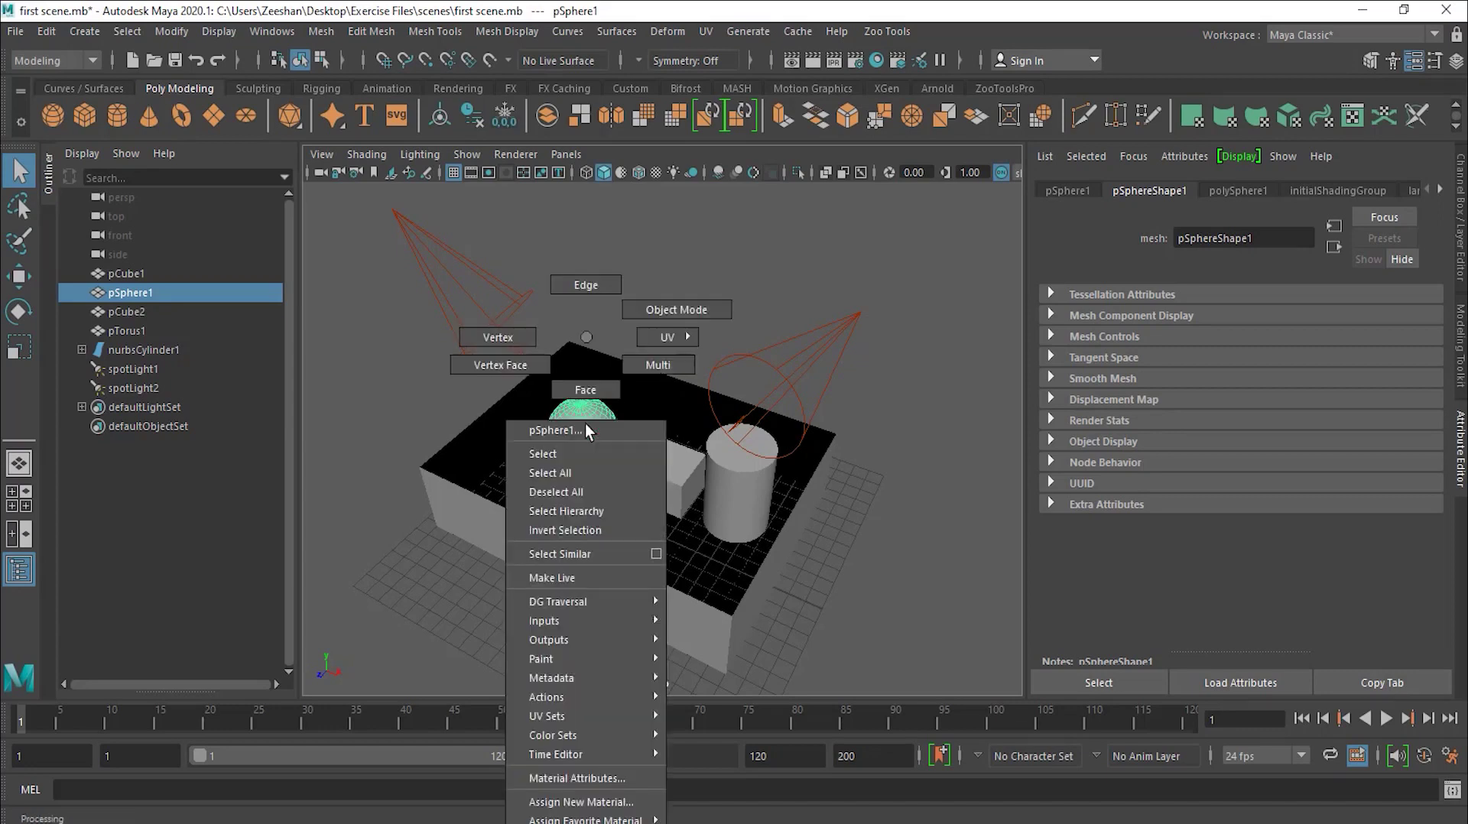
pyautogui.moveTo(585, 817)
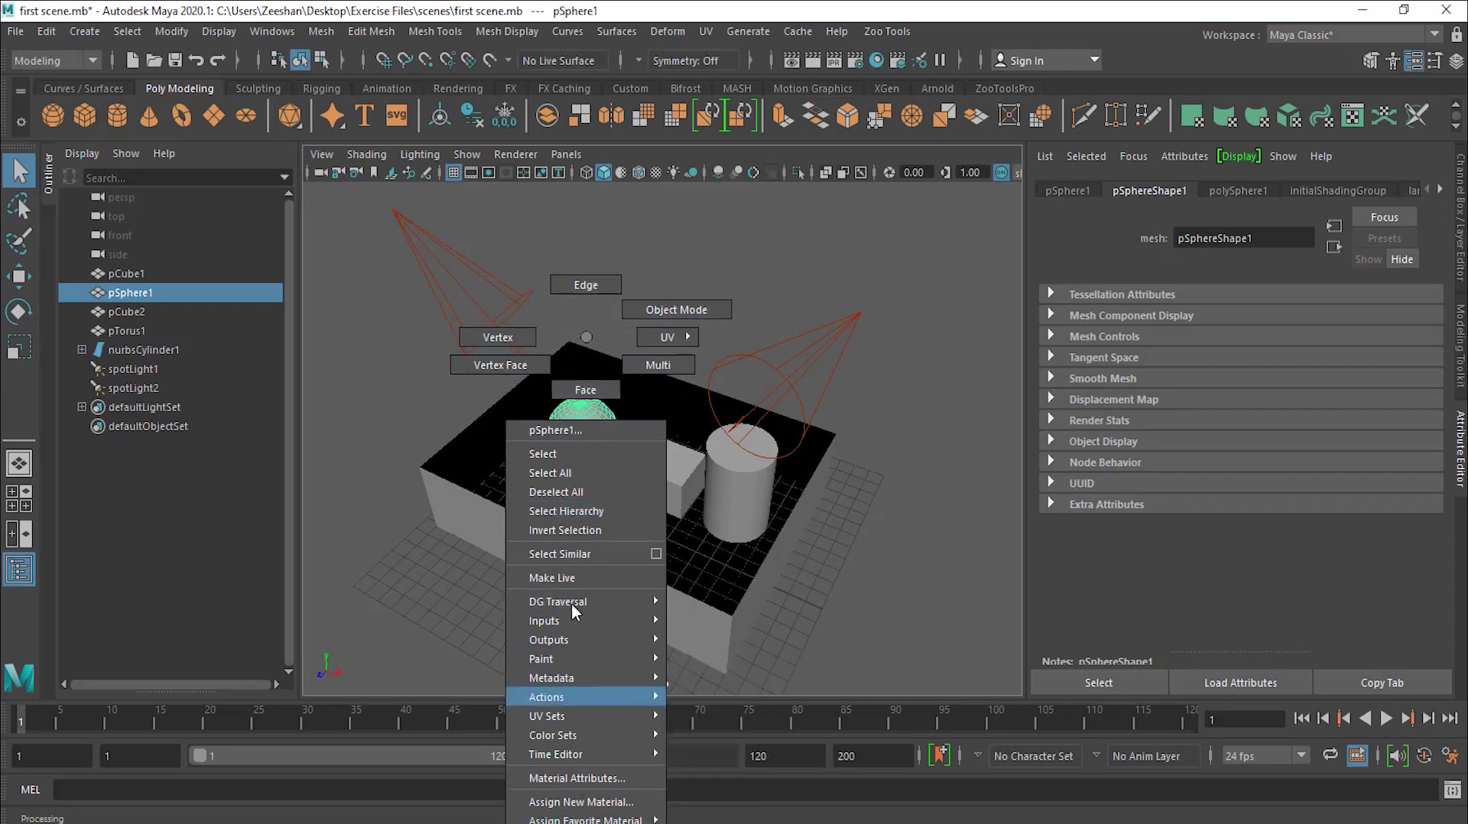
pyautogui.moveTo(584, 608)
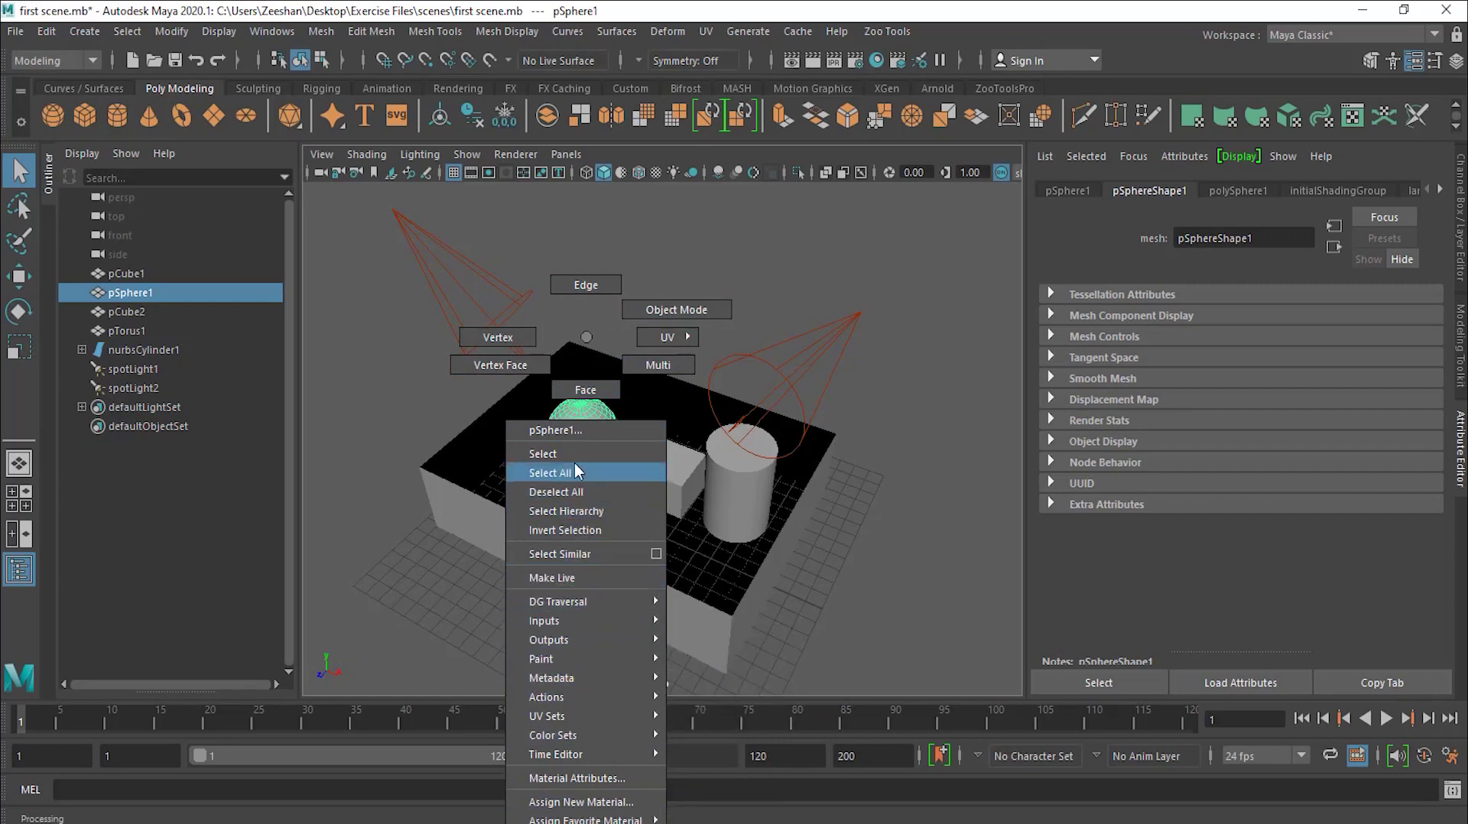
pyautogui.moveTo(591, 722)
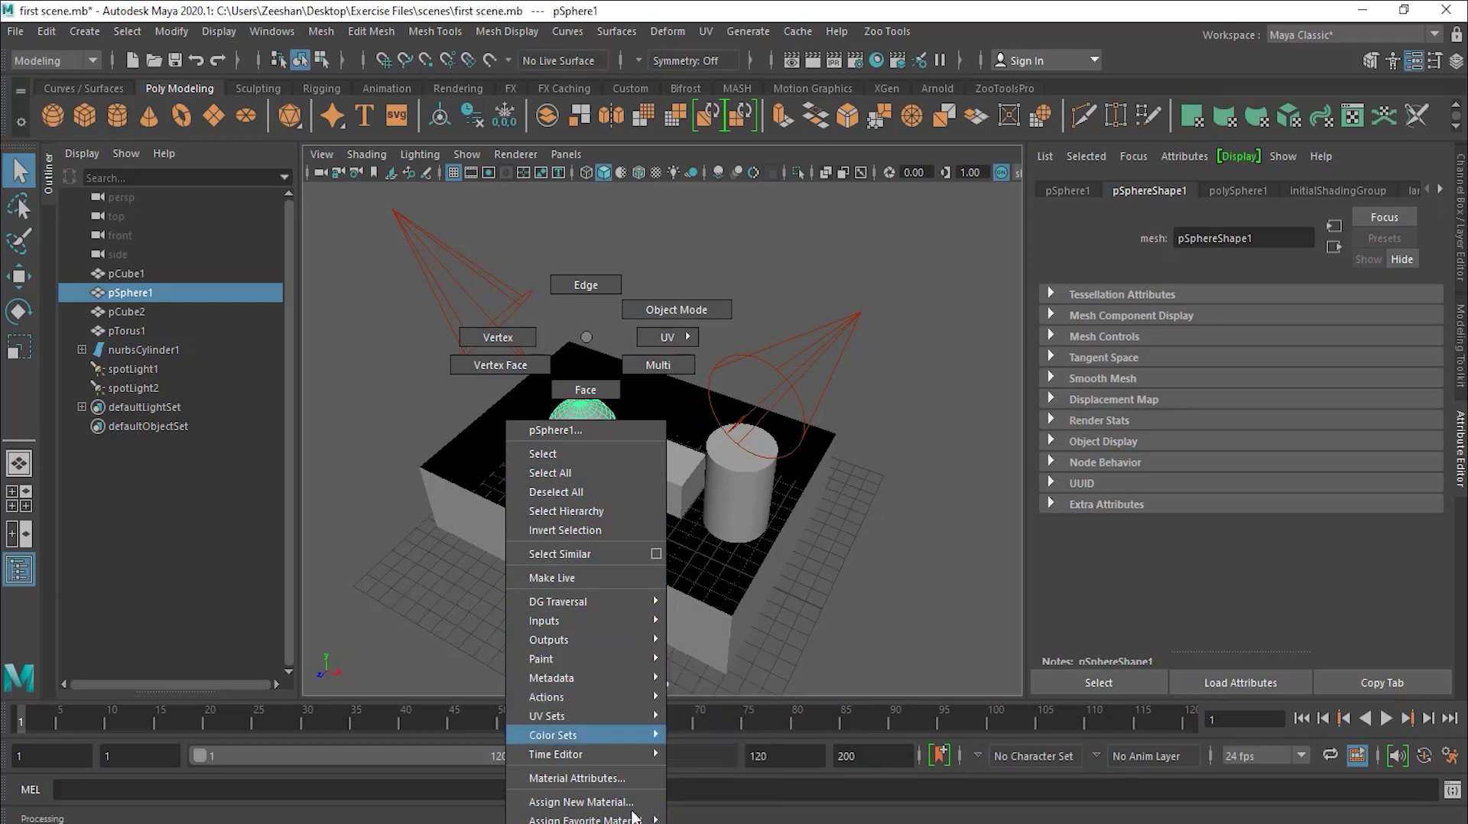
pyautogui.click(896, 621)
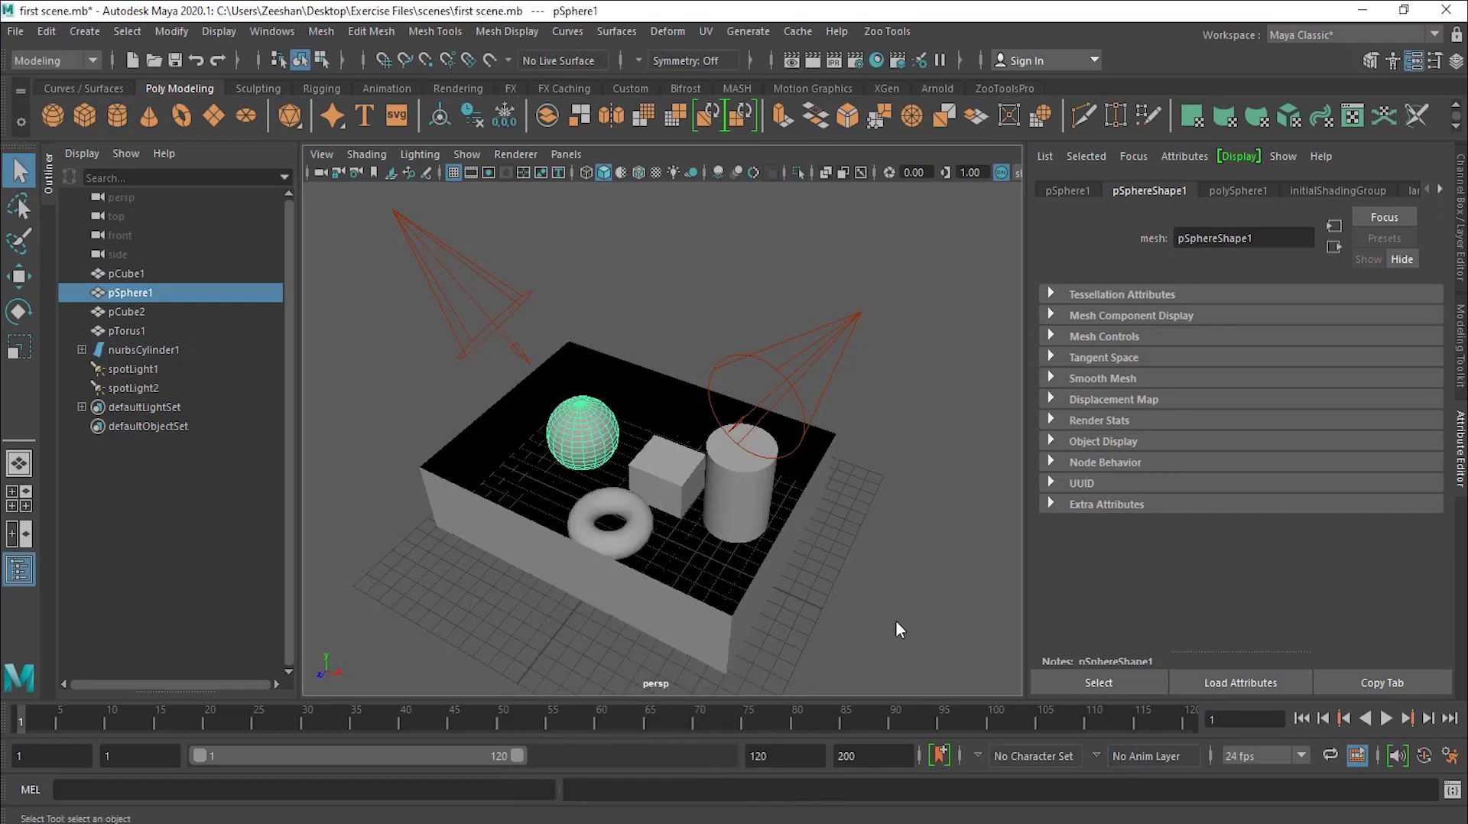
pyautogui.click(759, 296)
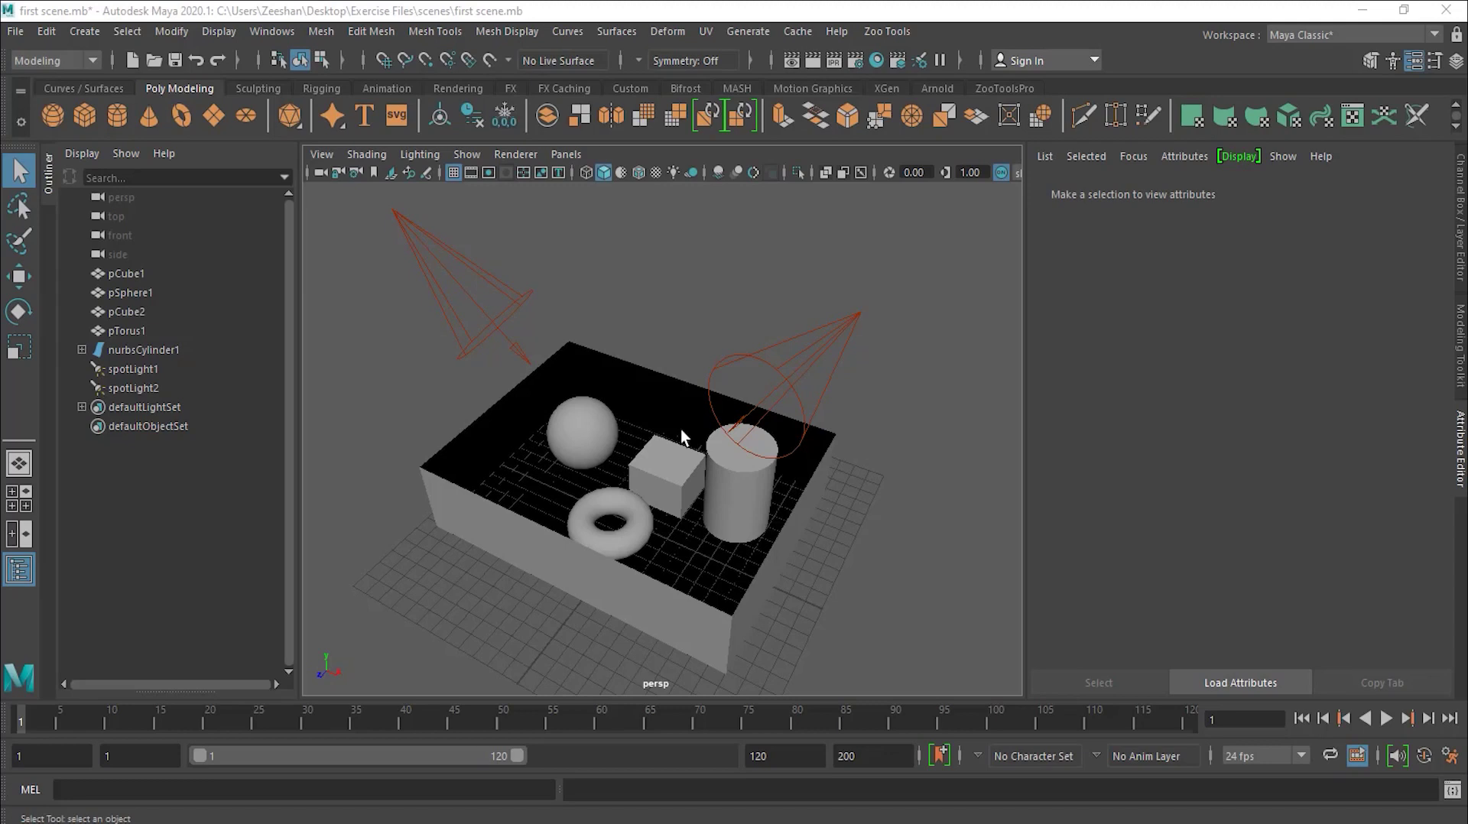
# Step: Start saving the scene under a new name, switch the file type to Maya ASCII and return it to Maya Binary
pyautogui.click(26, 31)
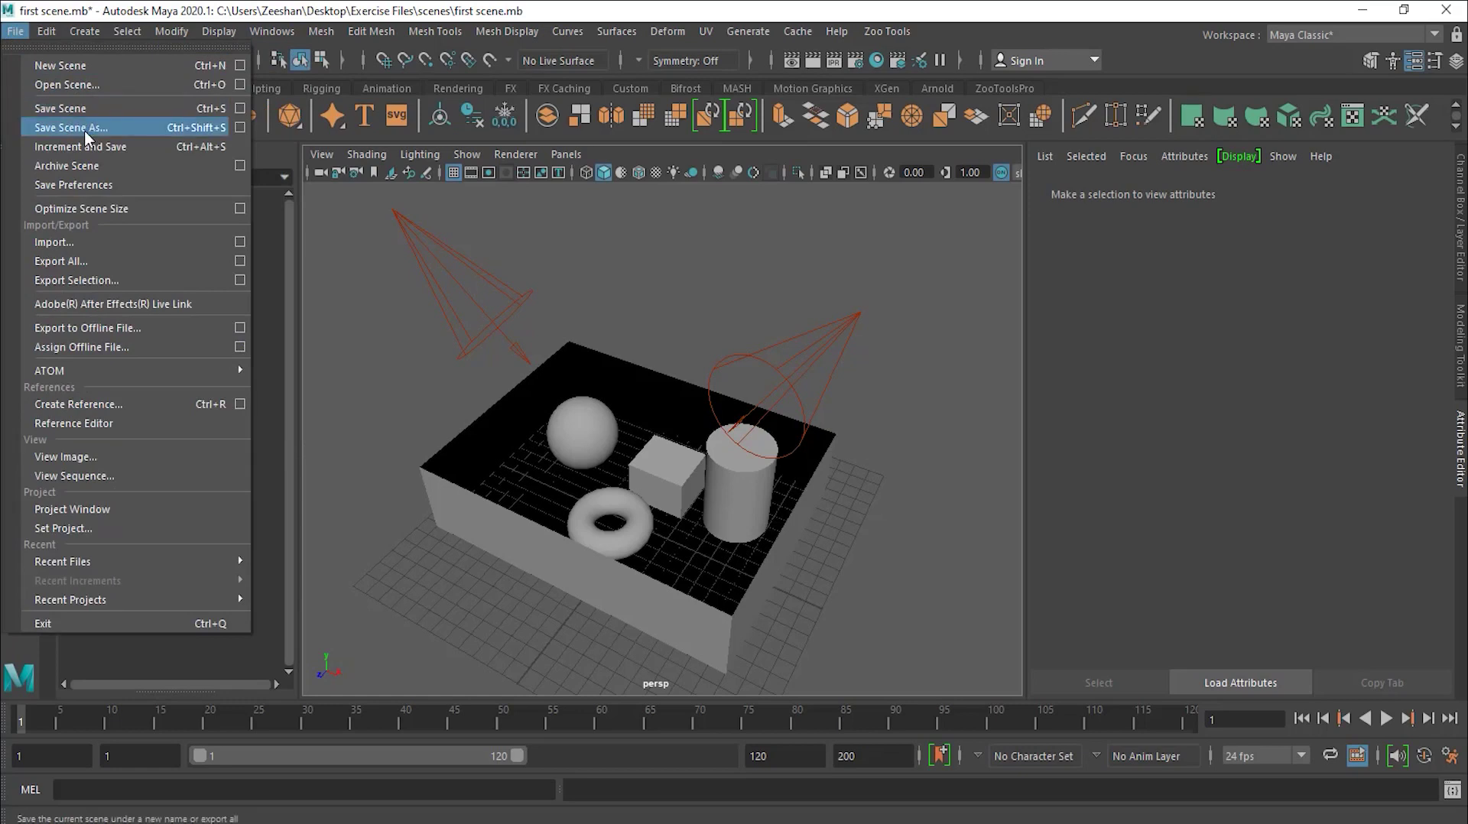
pyautogui.click(84, 130)
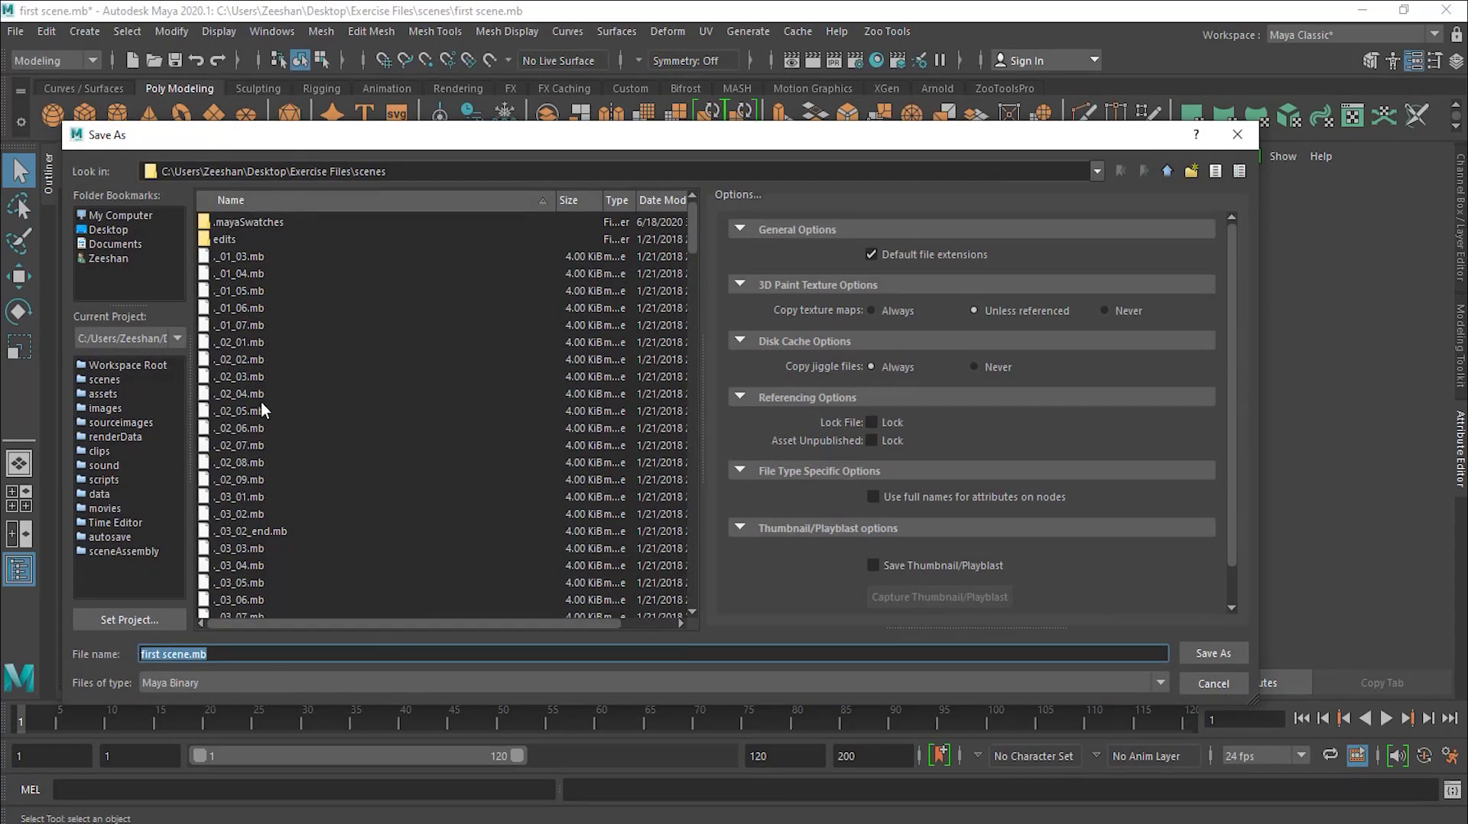
pyautogui.click(178, 654)
pyautogui.click(223, 681)
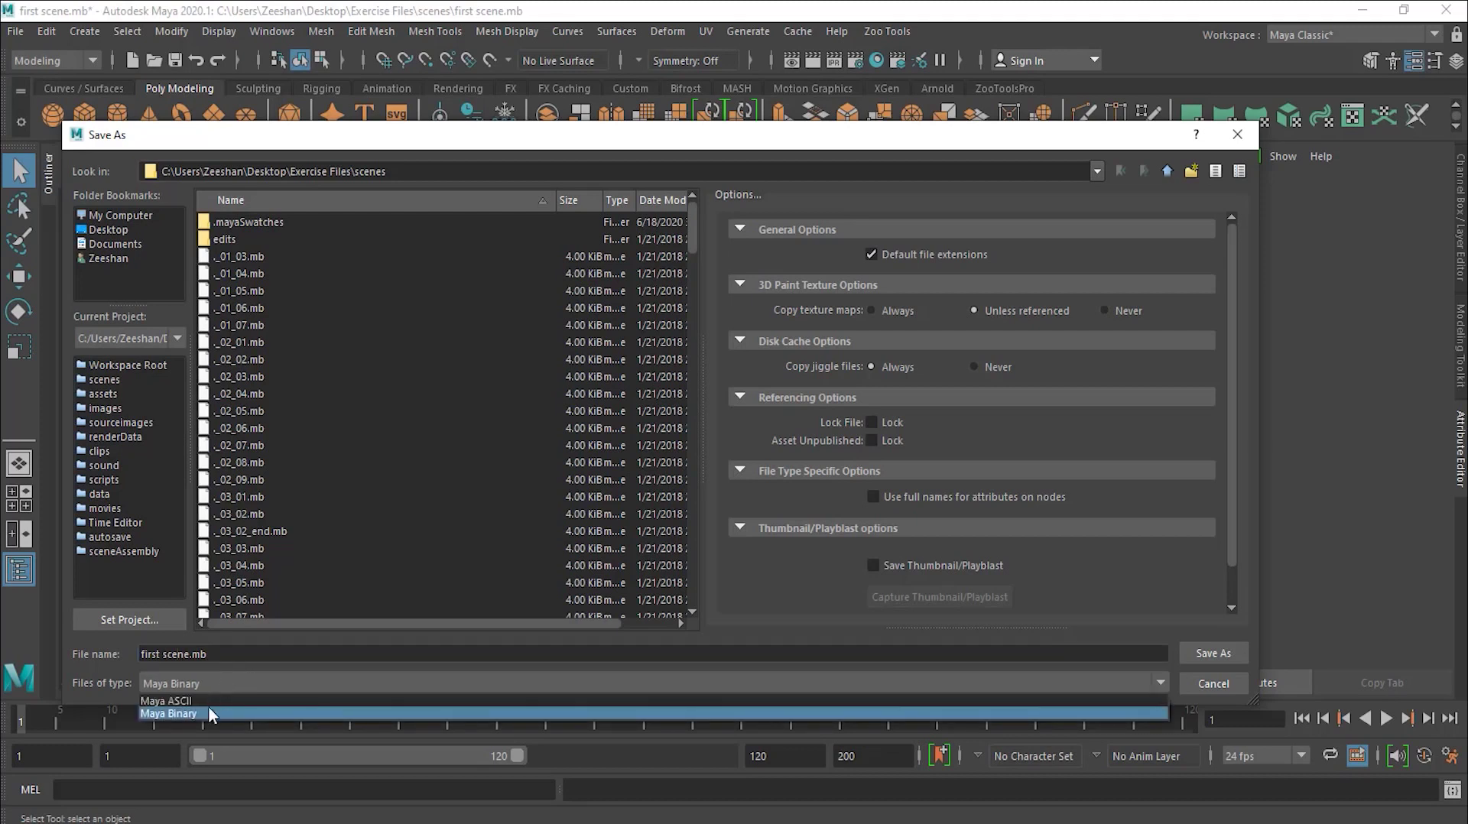
pyautogui.click(208, 701)
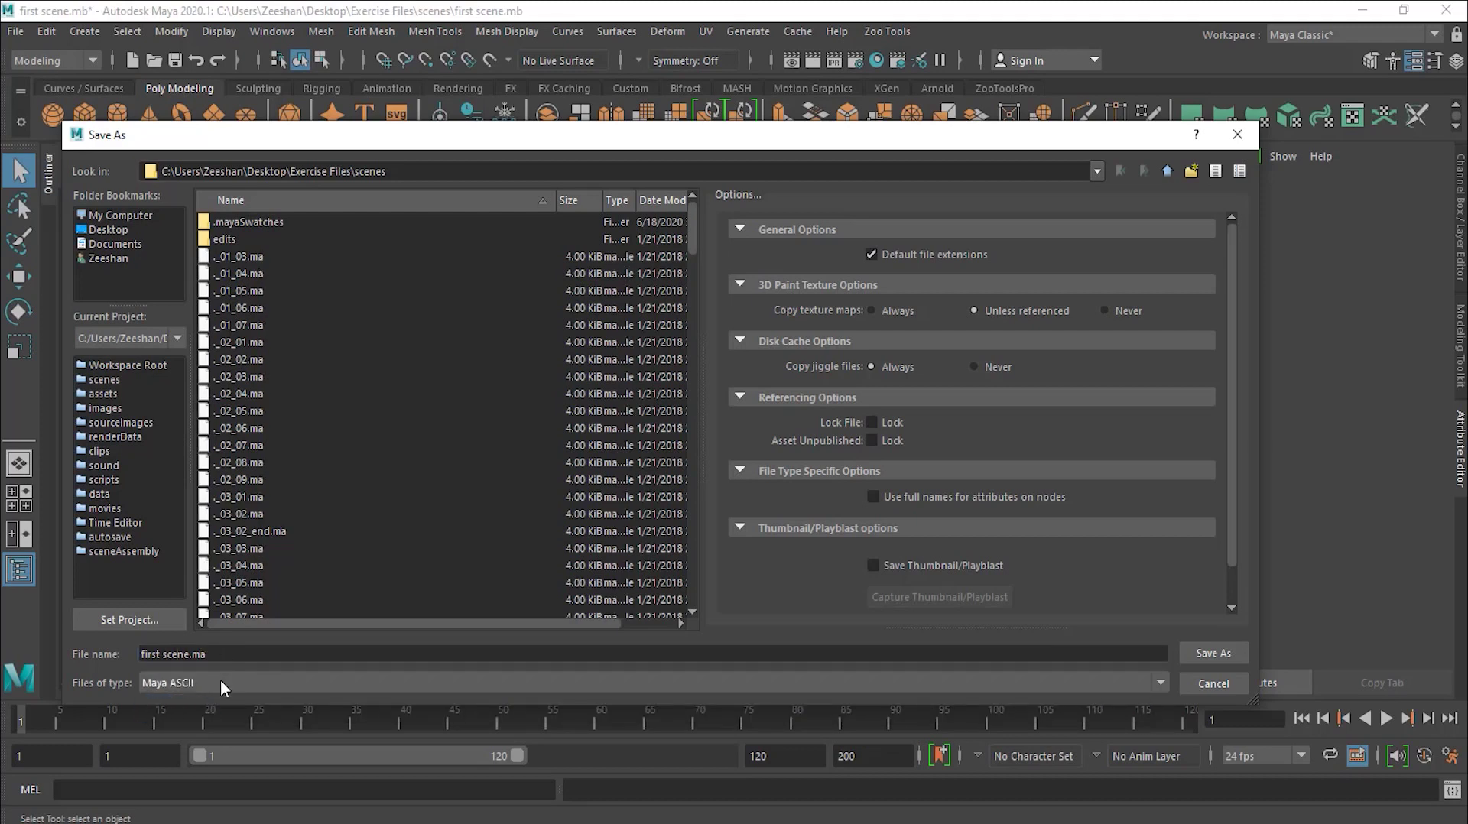
pyautogui.click(220, 680)
pyautogui.click(221, 714)
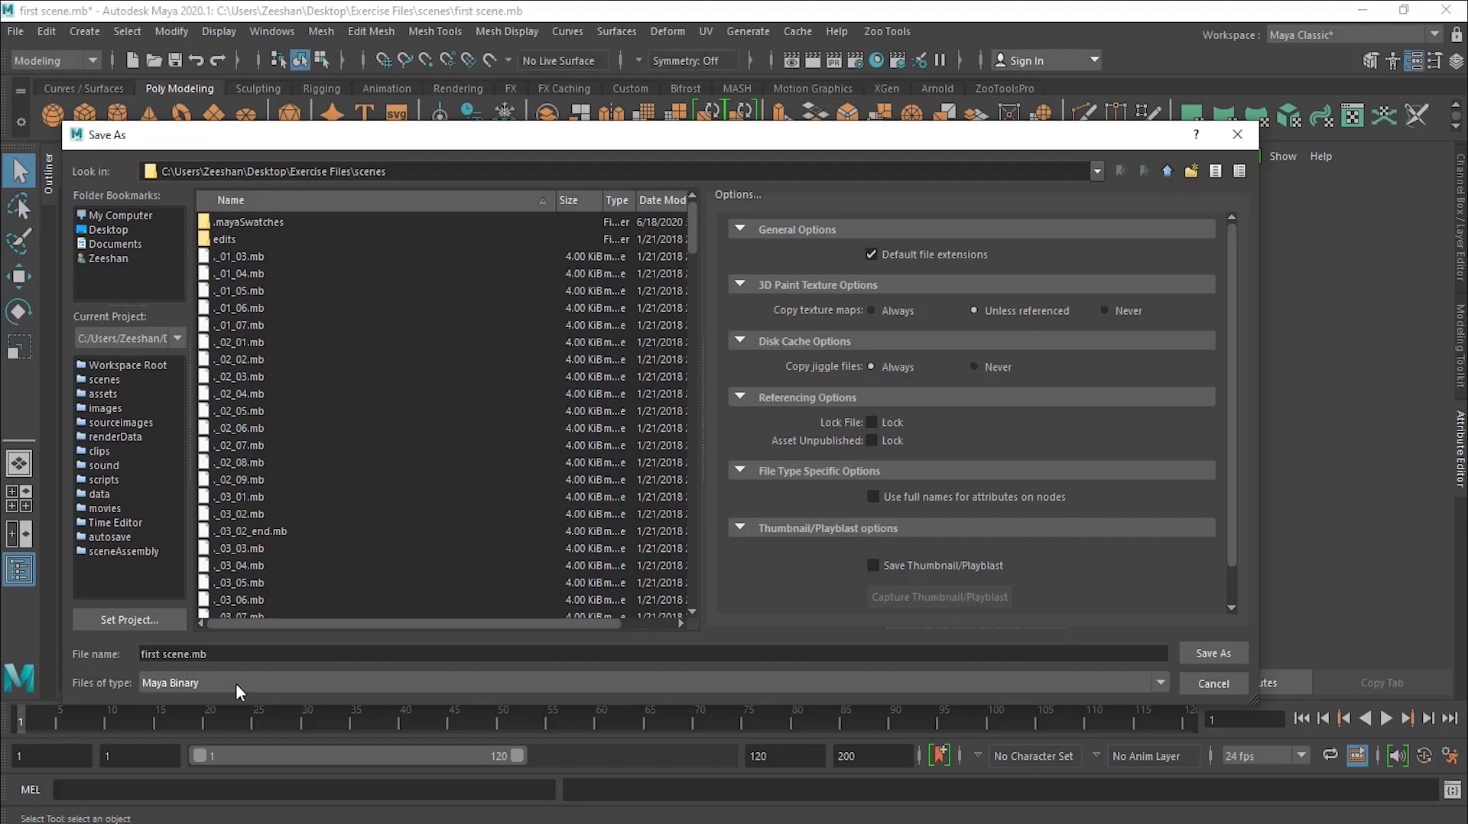
pyautogui.click(236, 683)
pyautogui.click(247, 712)
pyautogui.click(869, 678)
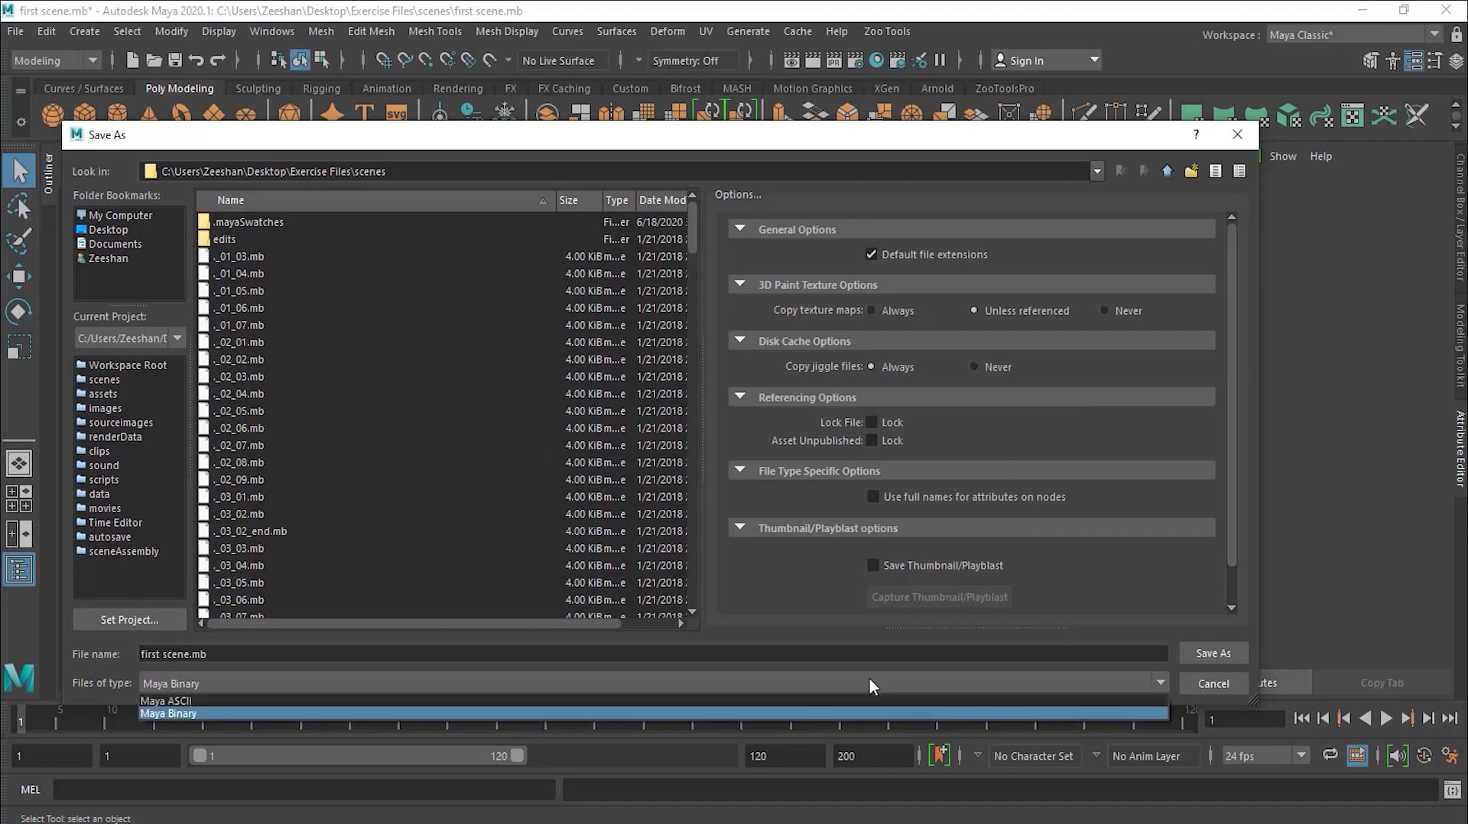
pyautogui.click(824, 710)
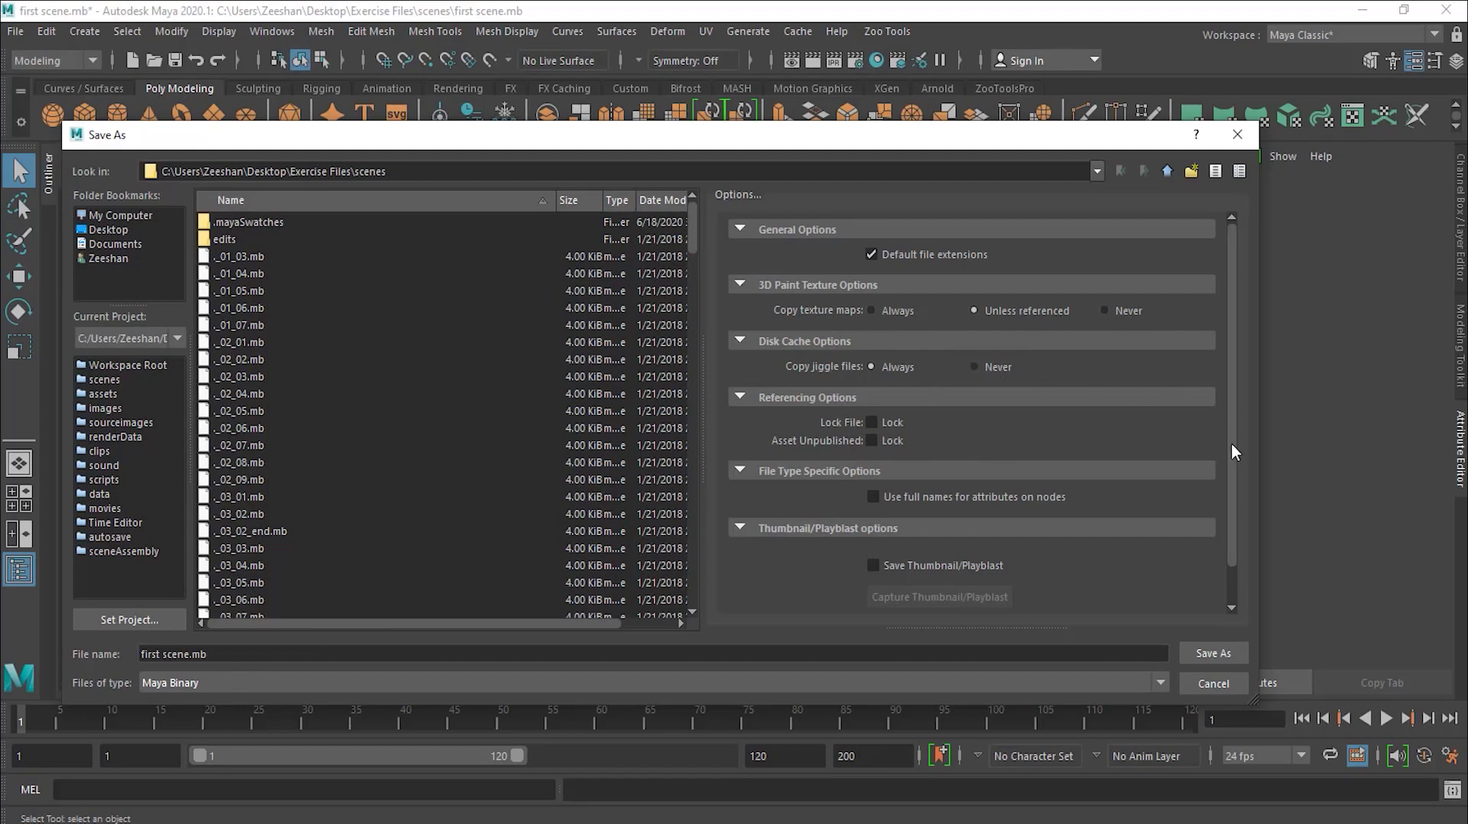
# Step: Review the Save As options down to the Thumbnail/Playblast section and cancel without saving
pyautogui.moveTo(1232, 444); pyautogui.dragTo(1234, 503)
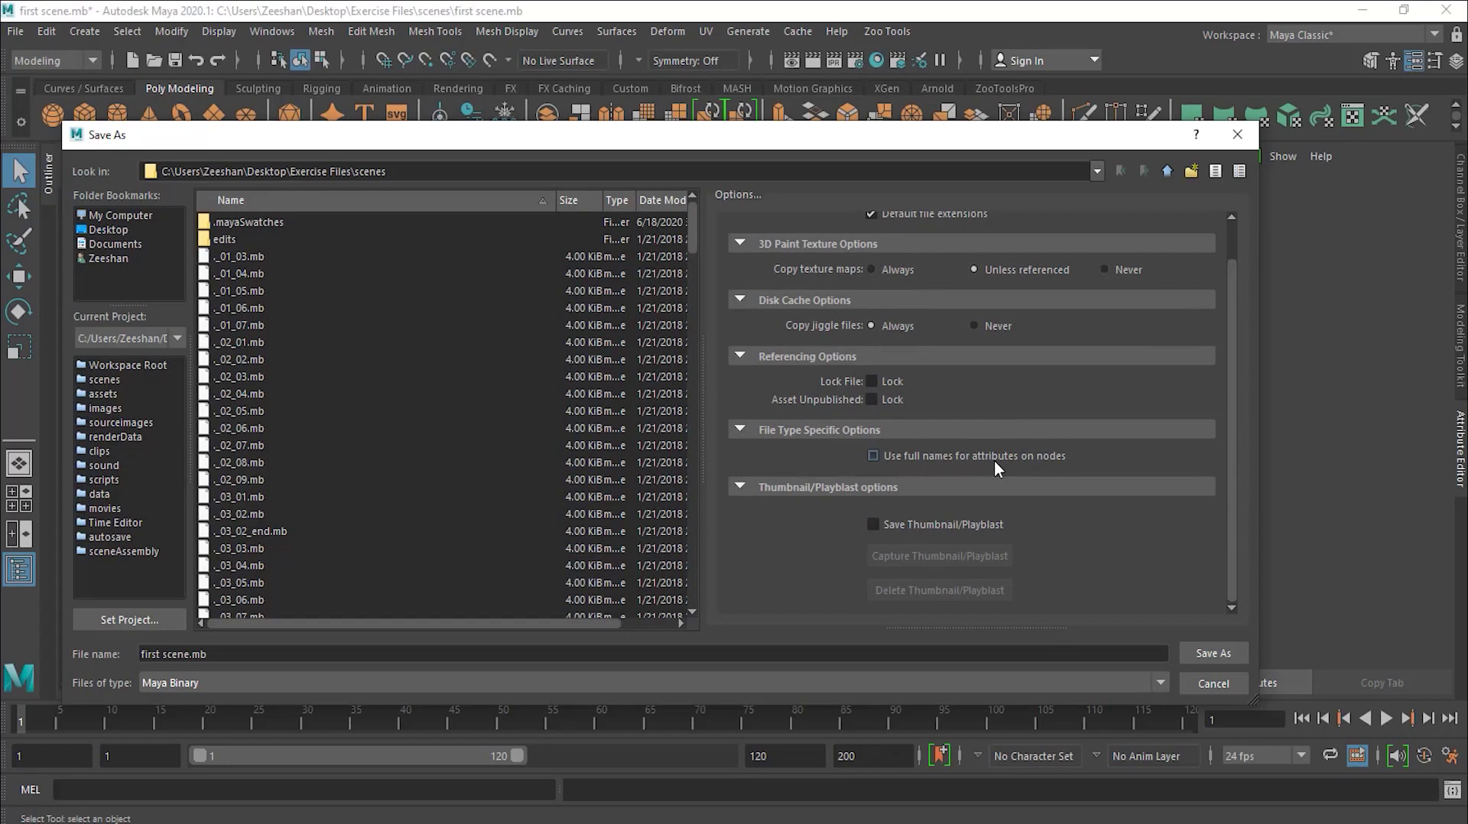
pyautogui.moveTo(1231, 439); pyautogui.dragTo(1226, 371)
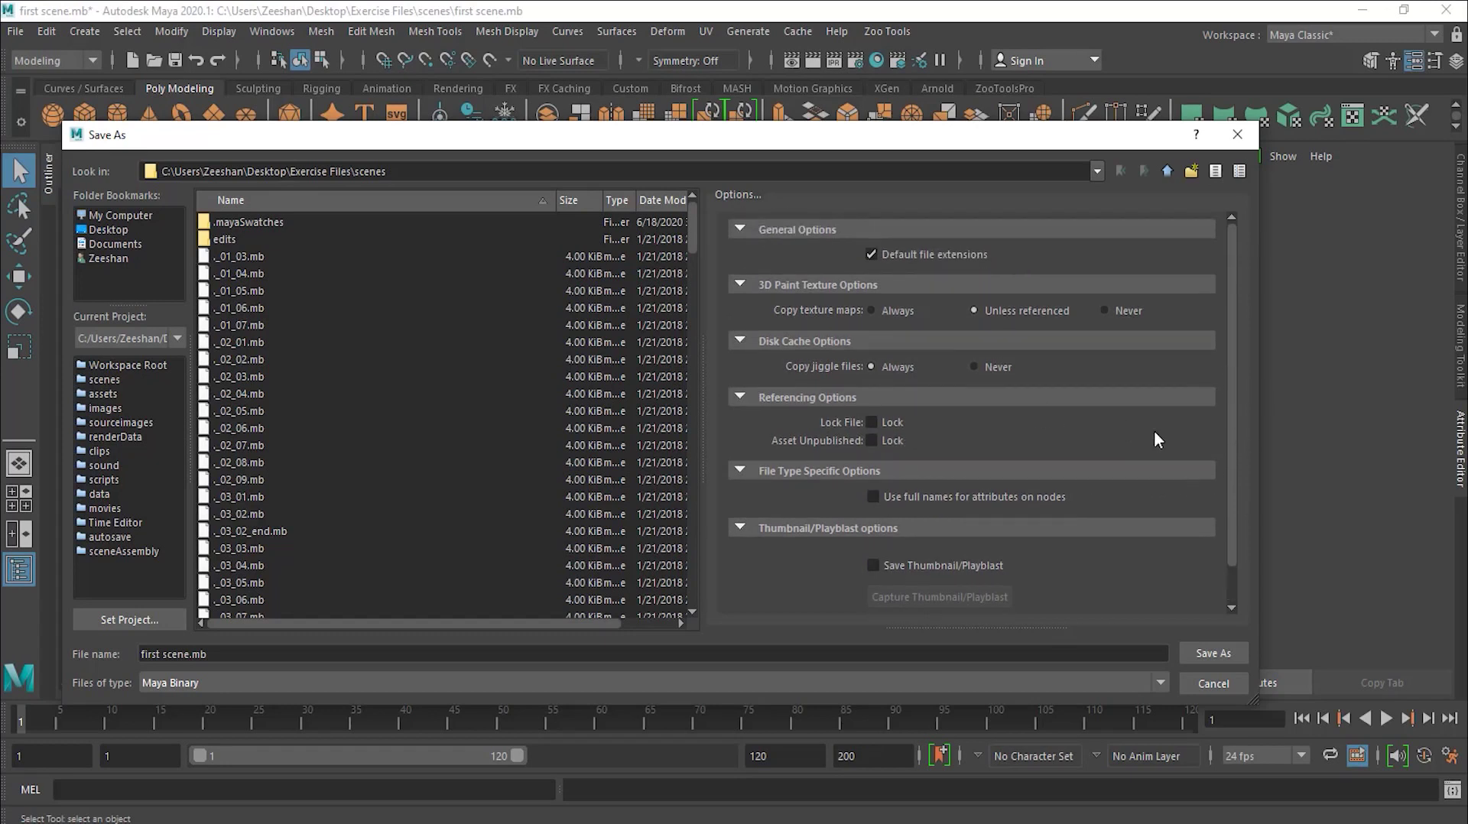
pyautogui.scroll(-2, 1156, 438)
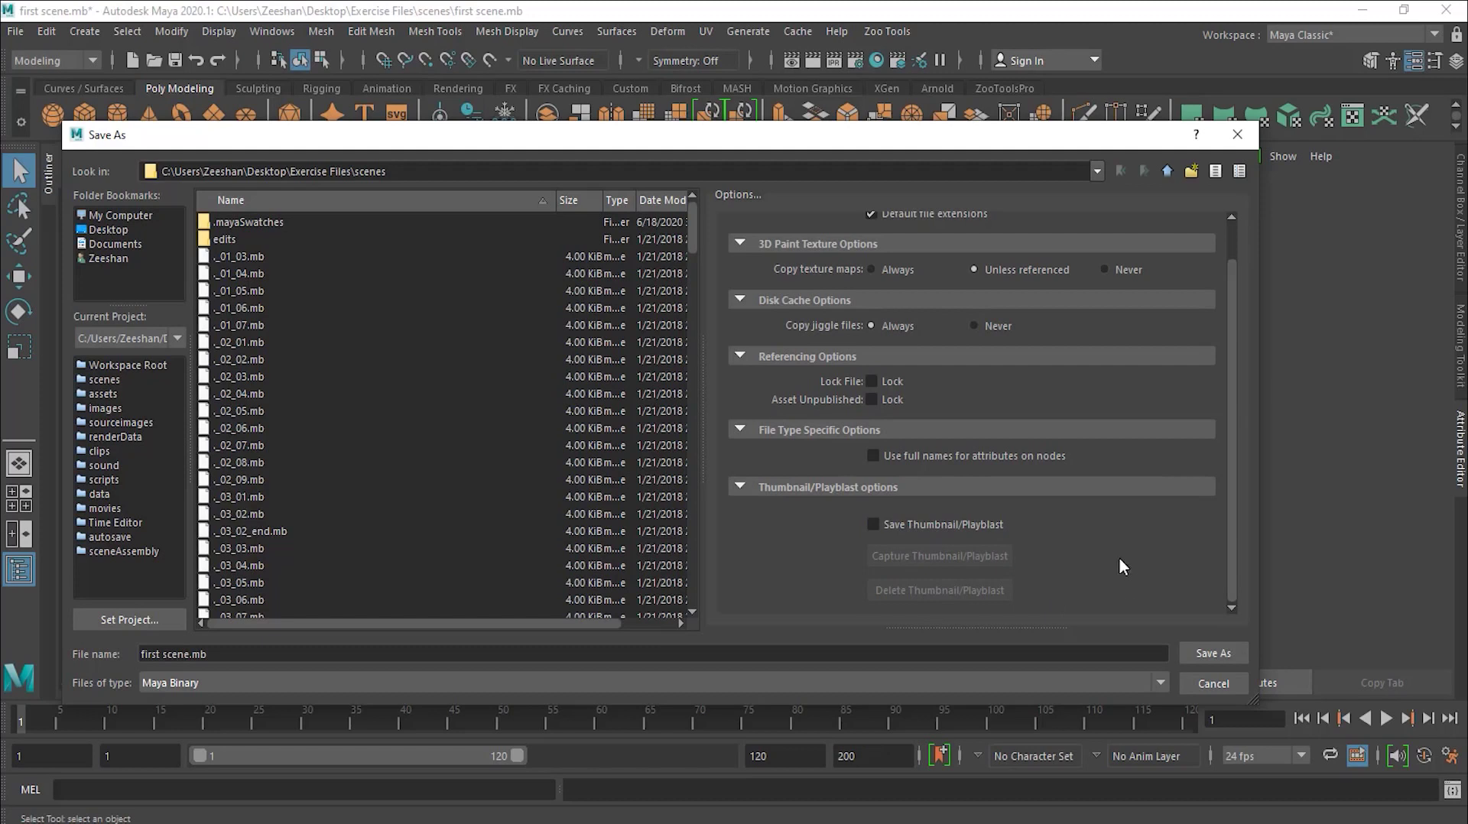
pyautogui.scroll(2, 1144, 527)
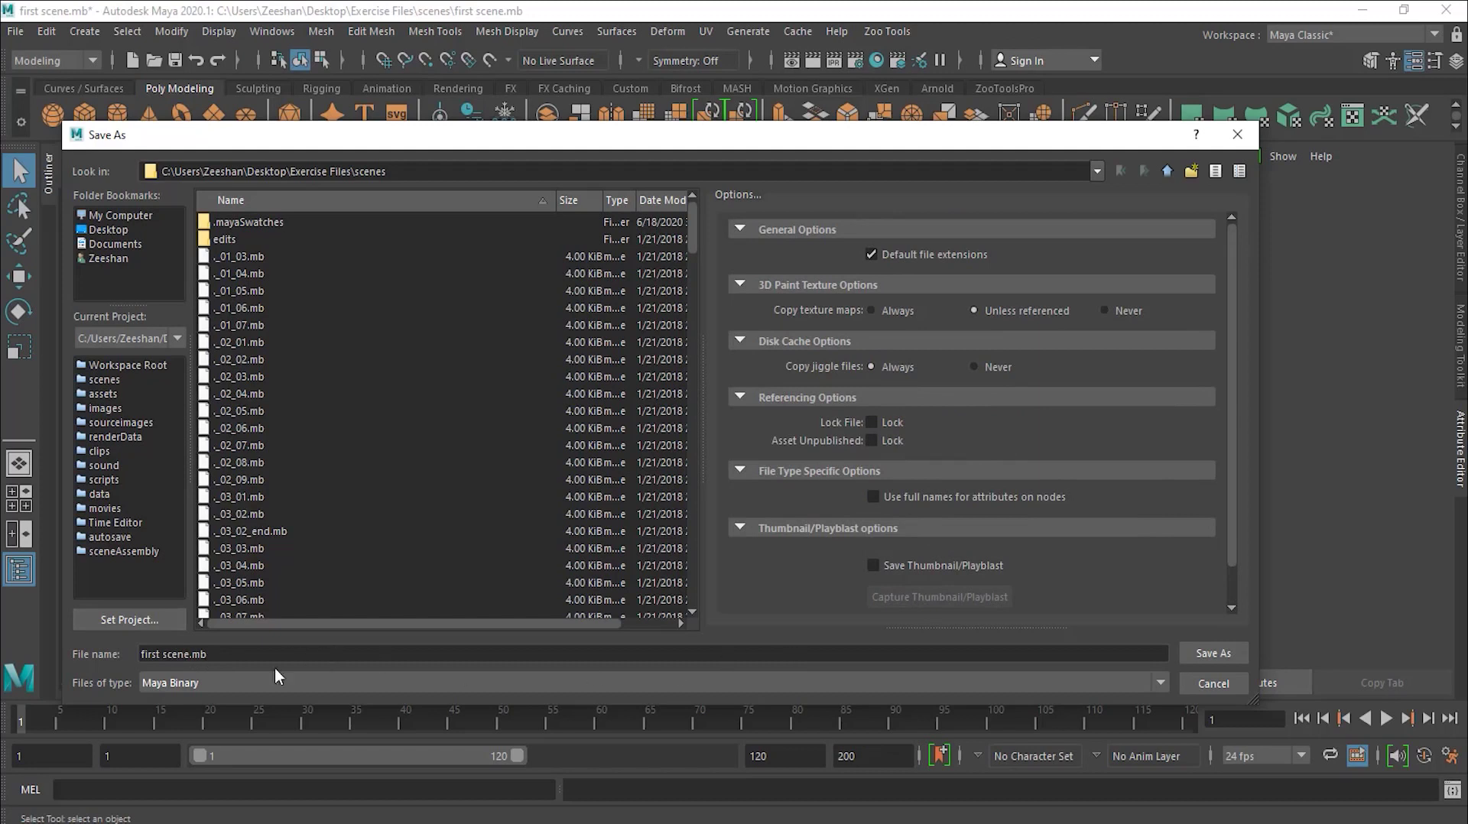
pyautogui.click(1213, 686)
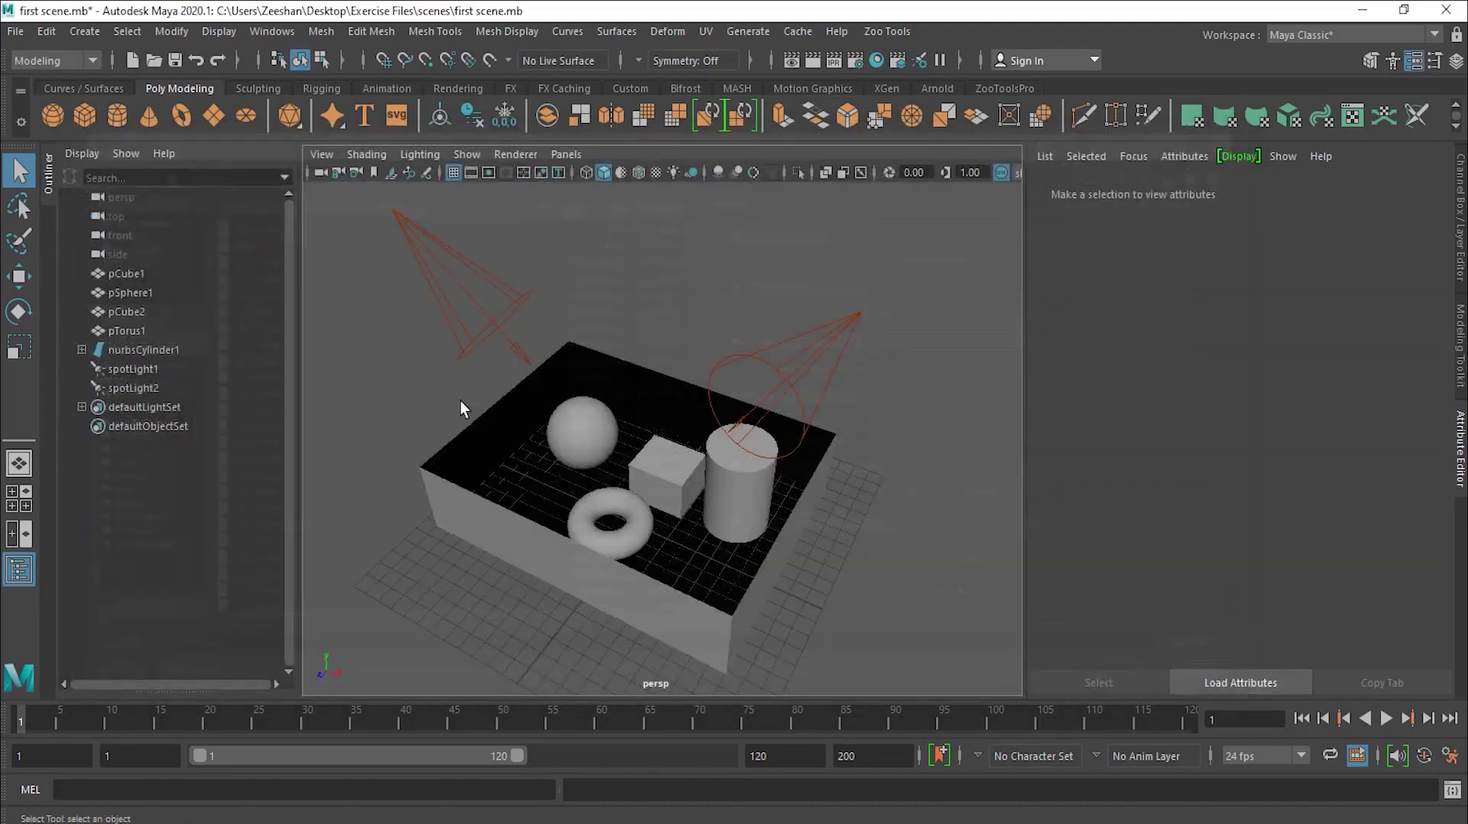
# Step: Start the Set Project command and create a folder named "my new file" in Documents
pyautogui.click(14, 32)
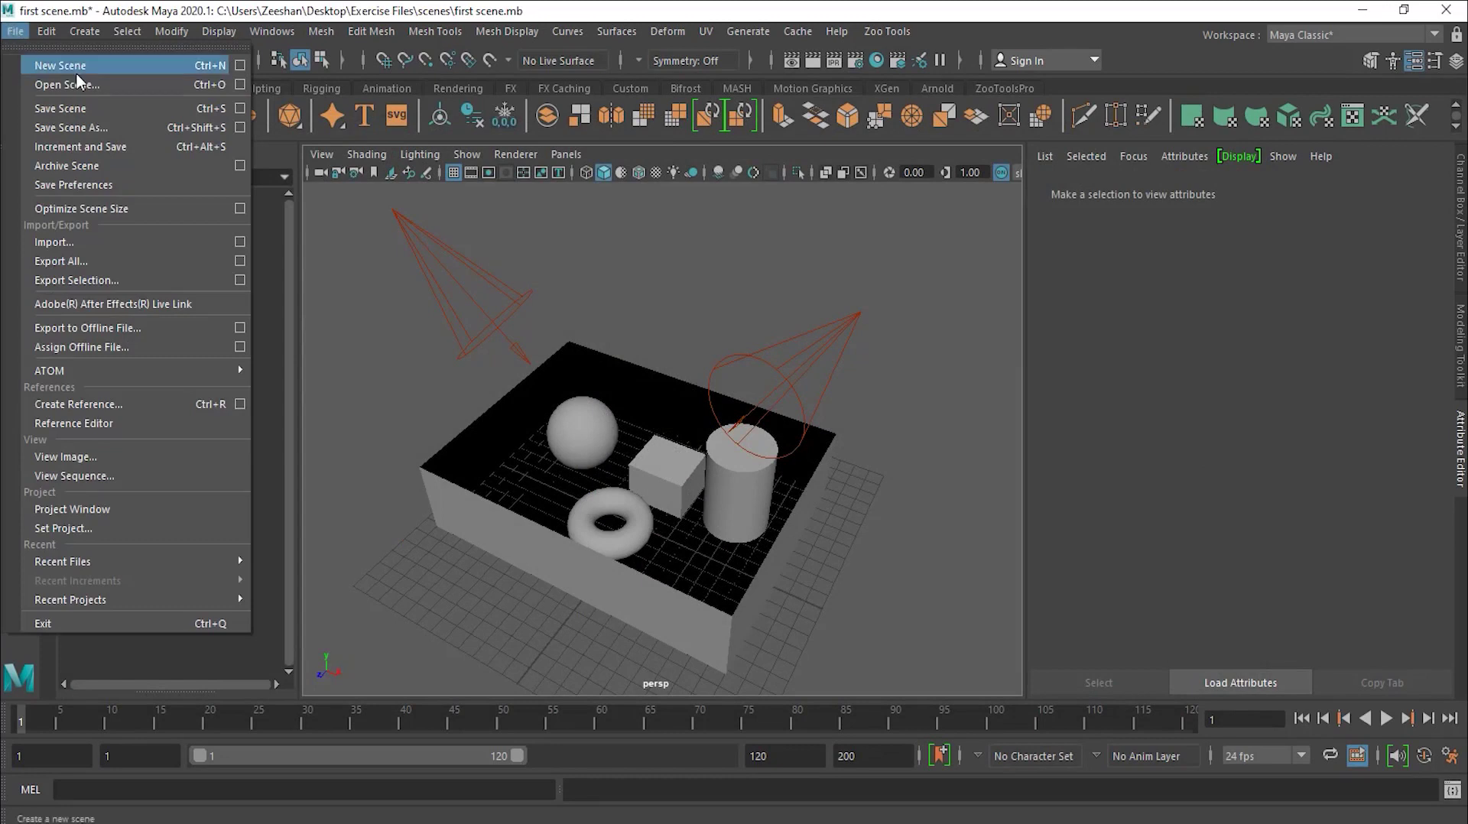
pyautogui.click(102, 528)
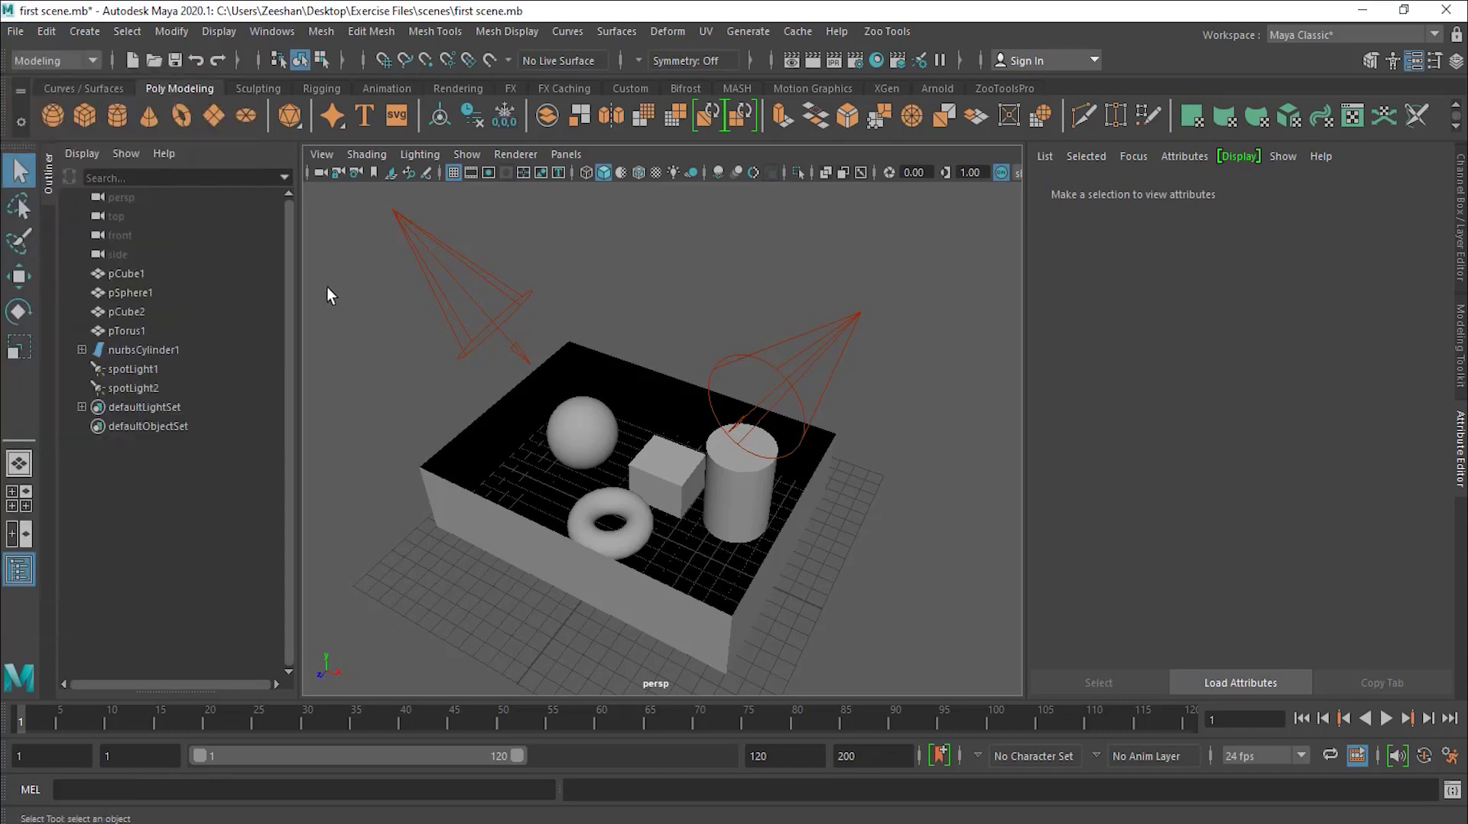
pyautogui.click(14, 34)
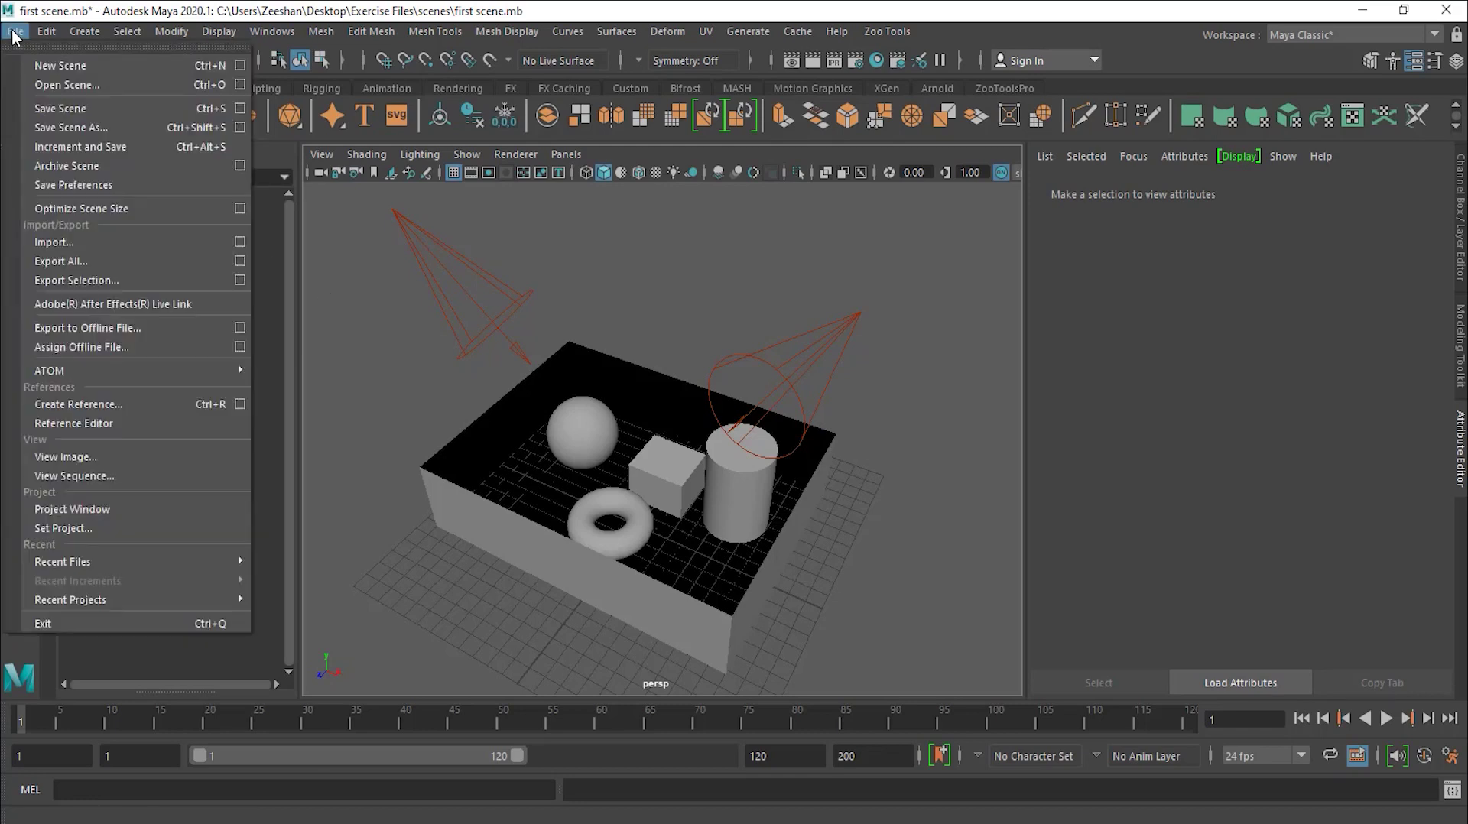
pyautogui.click(109, 529)
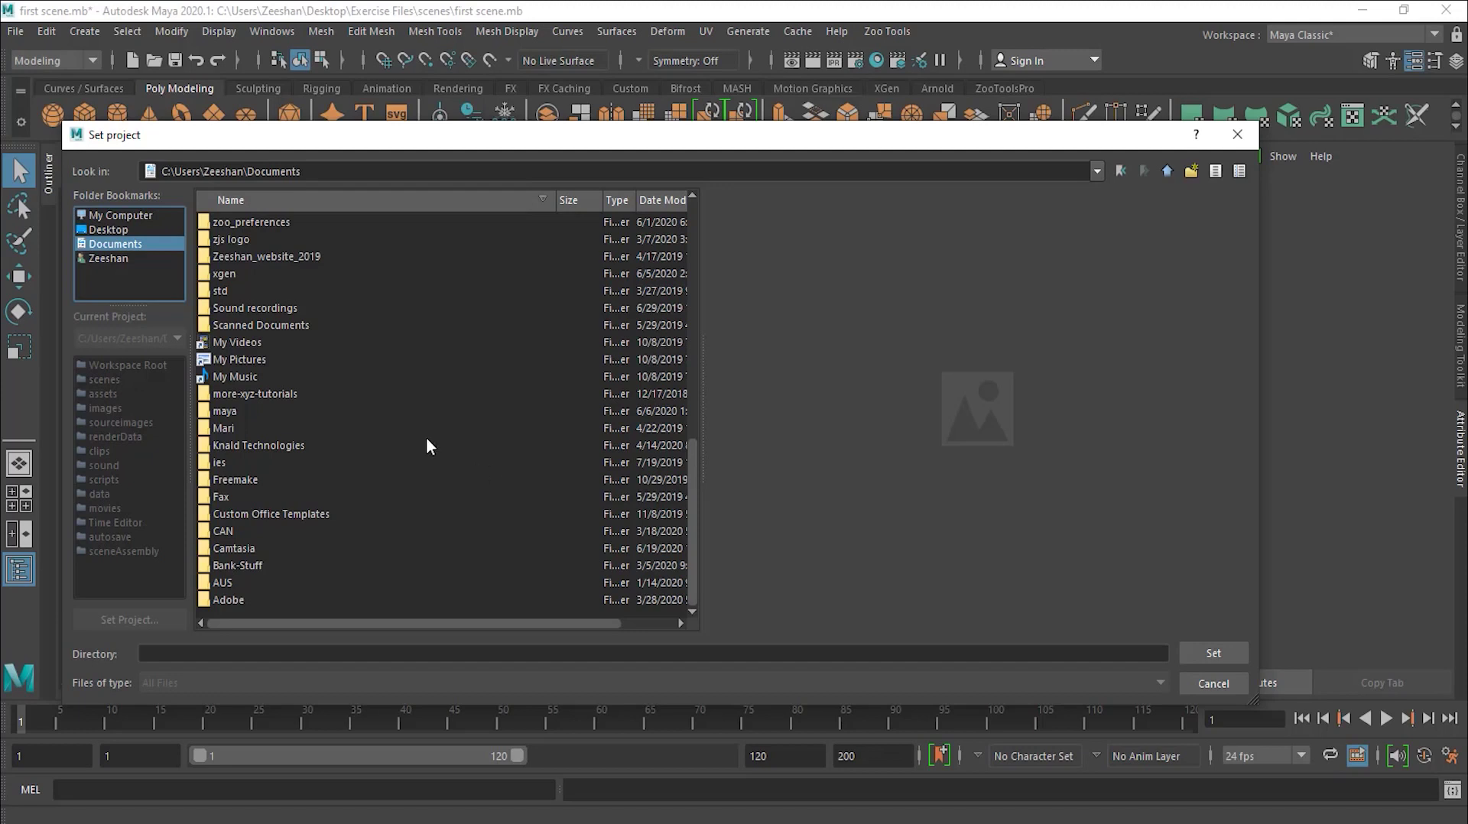
pyautogui.click(1191, 171)
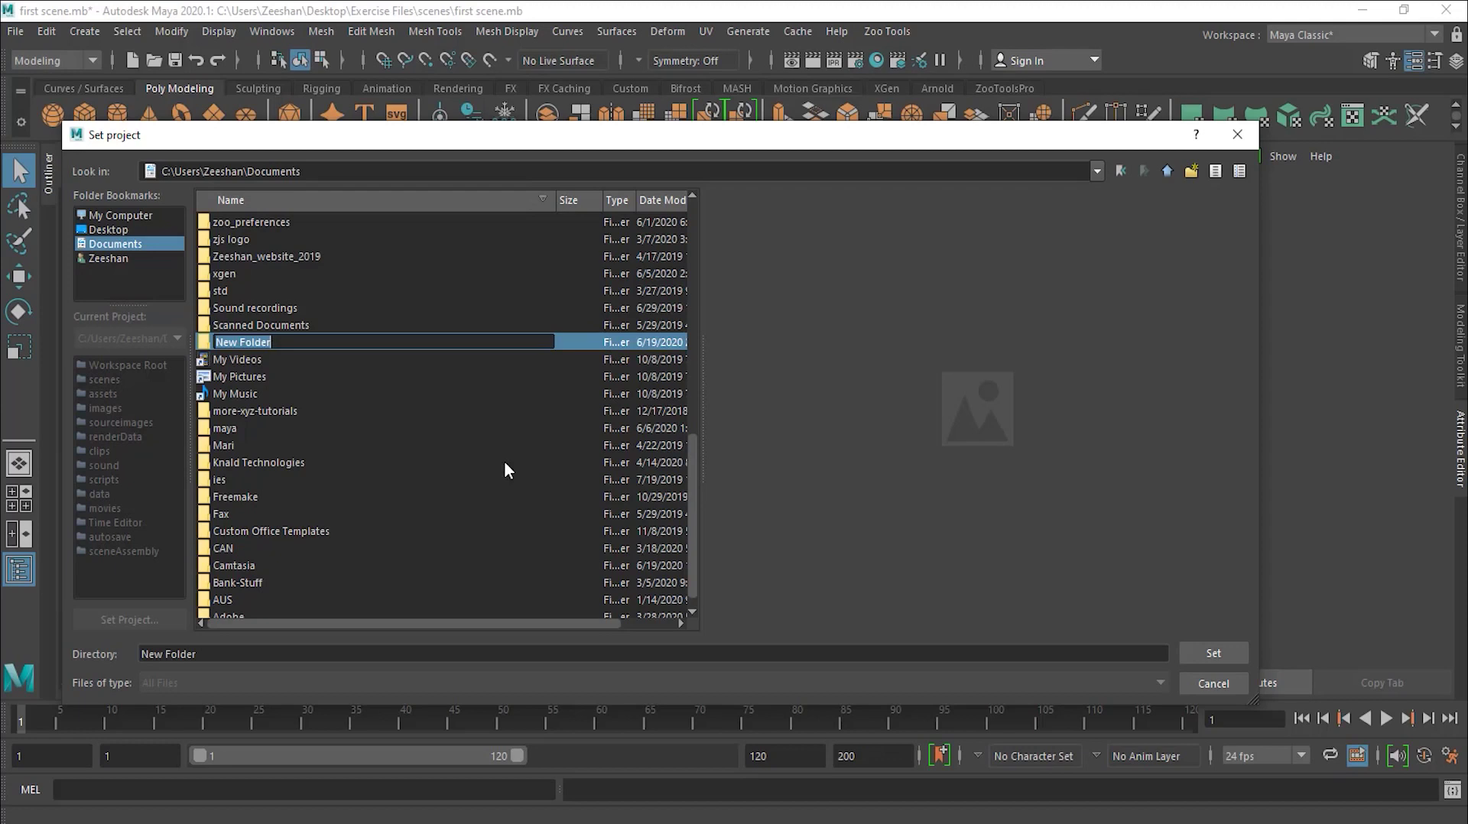
pyautogui.write('my new file')
# Step: Set the "my new file" folder as the current project and create a default workspace in it
pyautogui.click(562, 344)
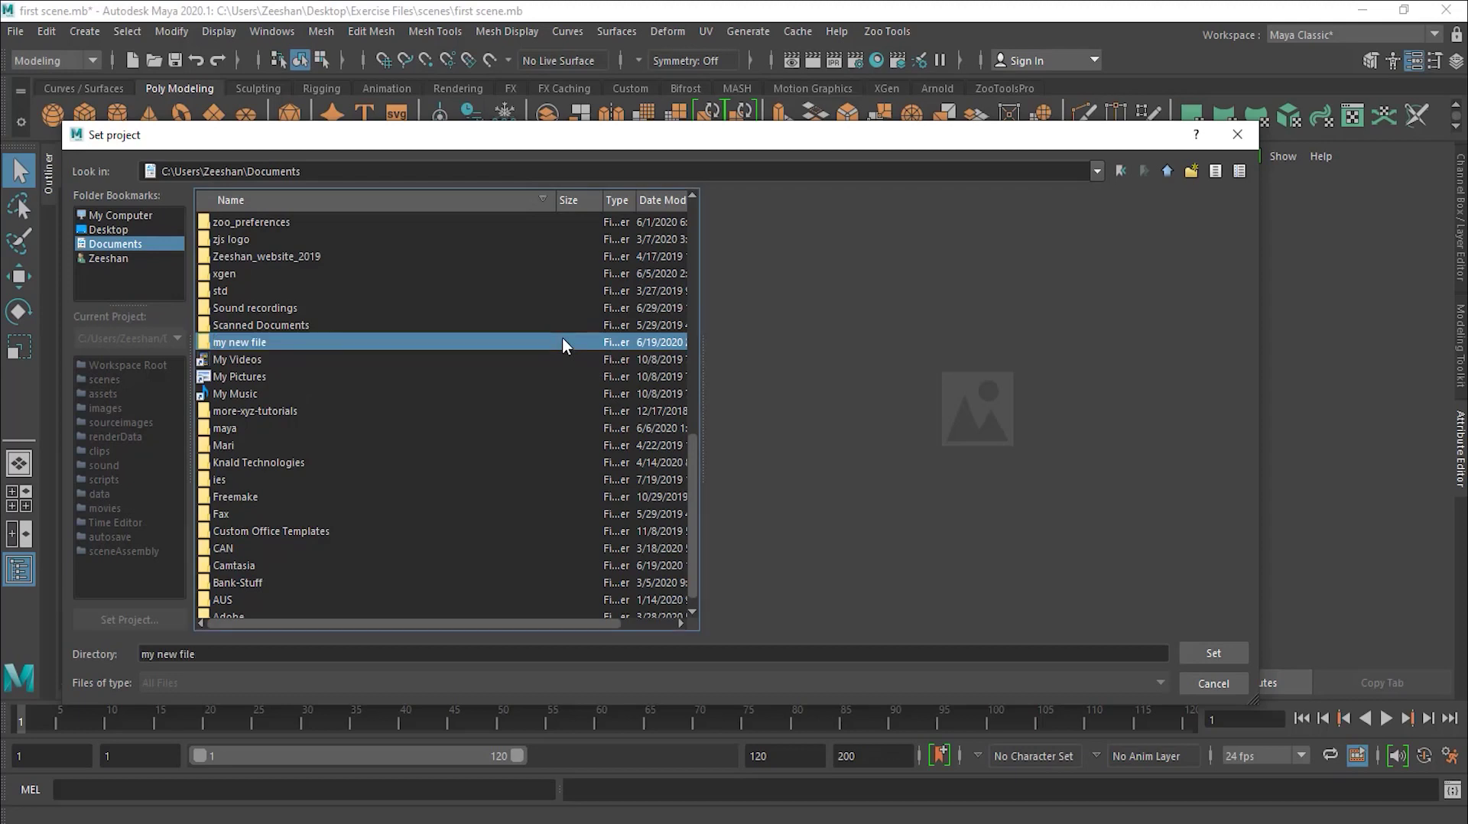
pyautogui.click(1215, 655)
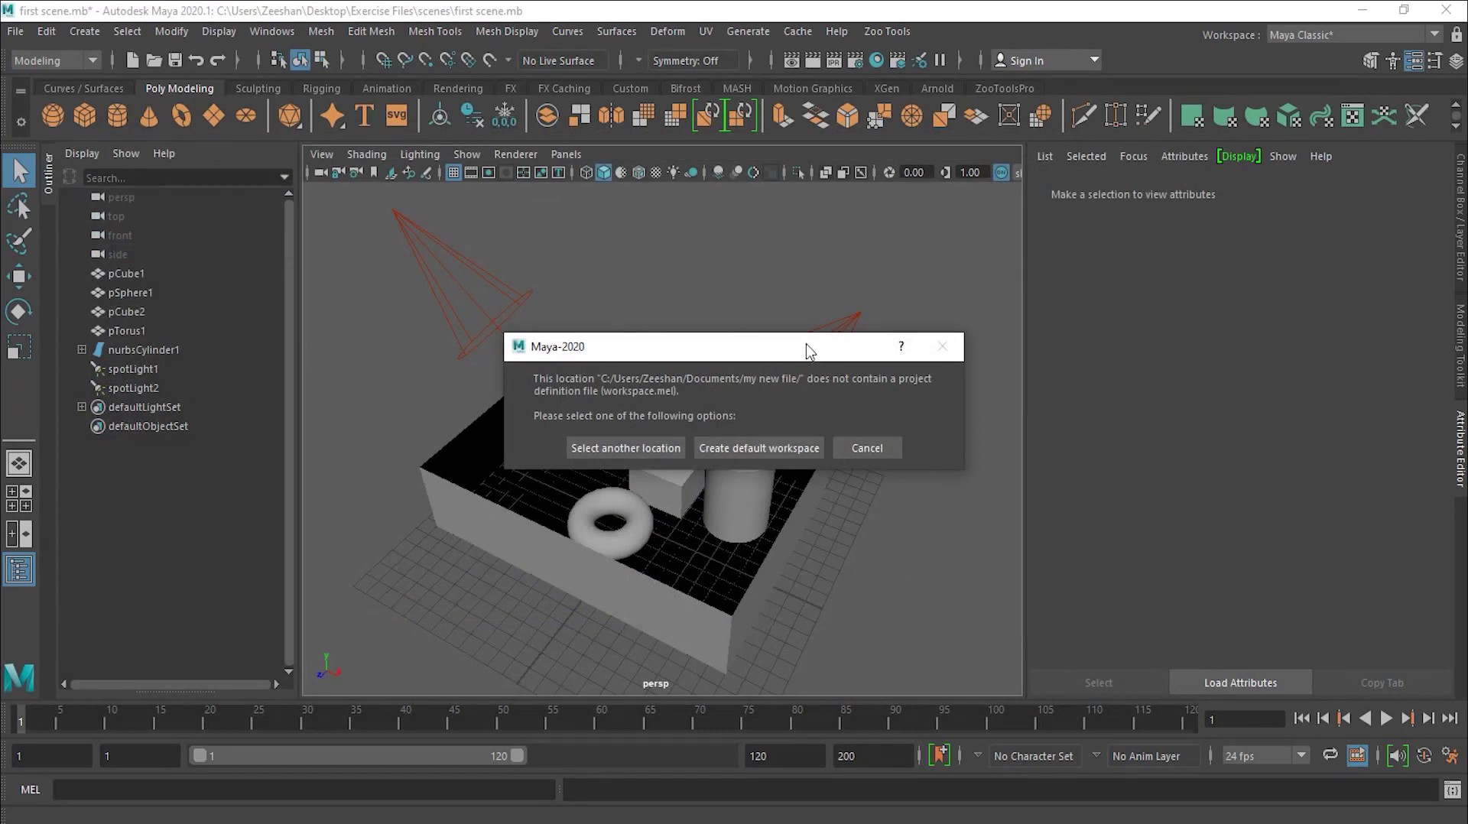
pyautogui.click(783, 448)
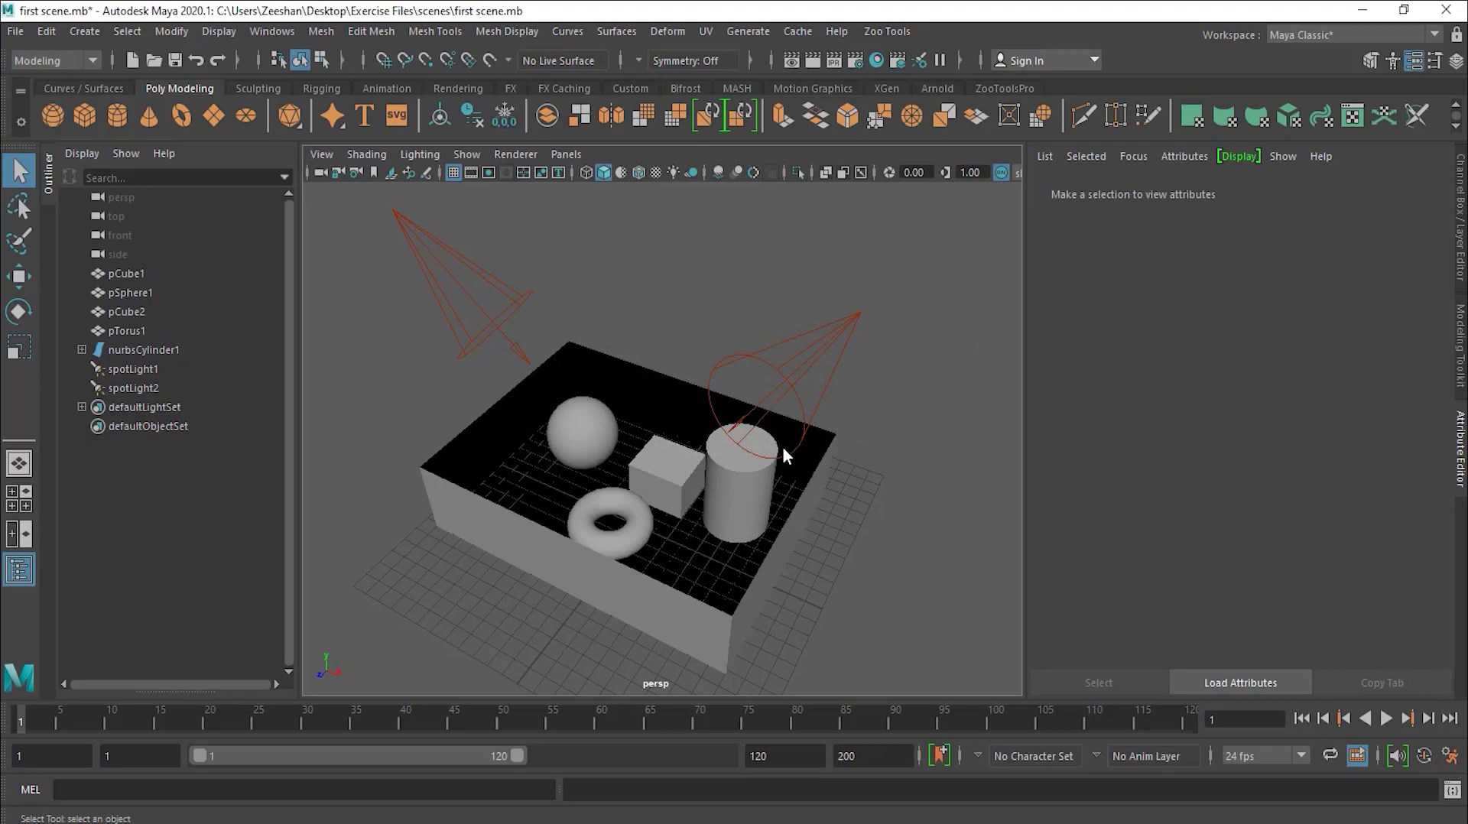